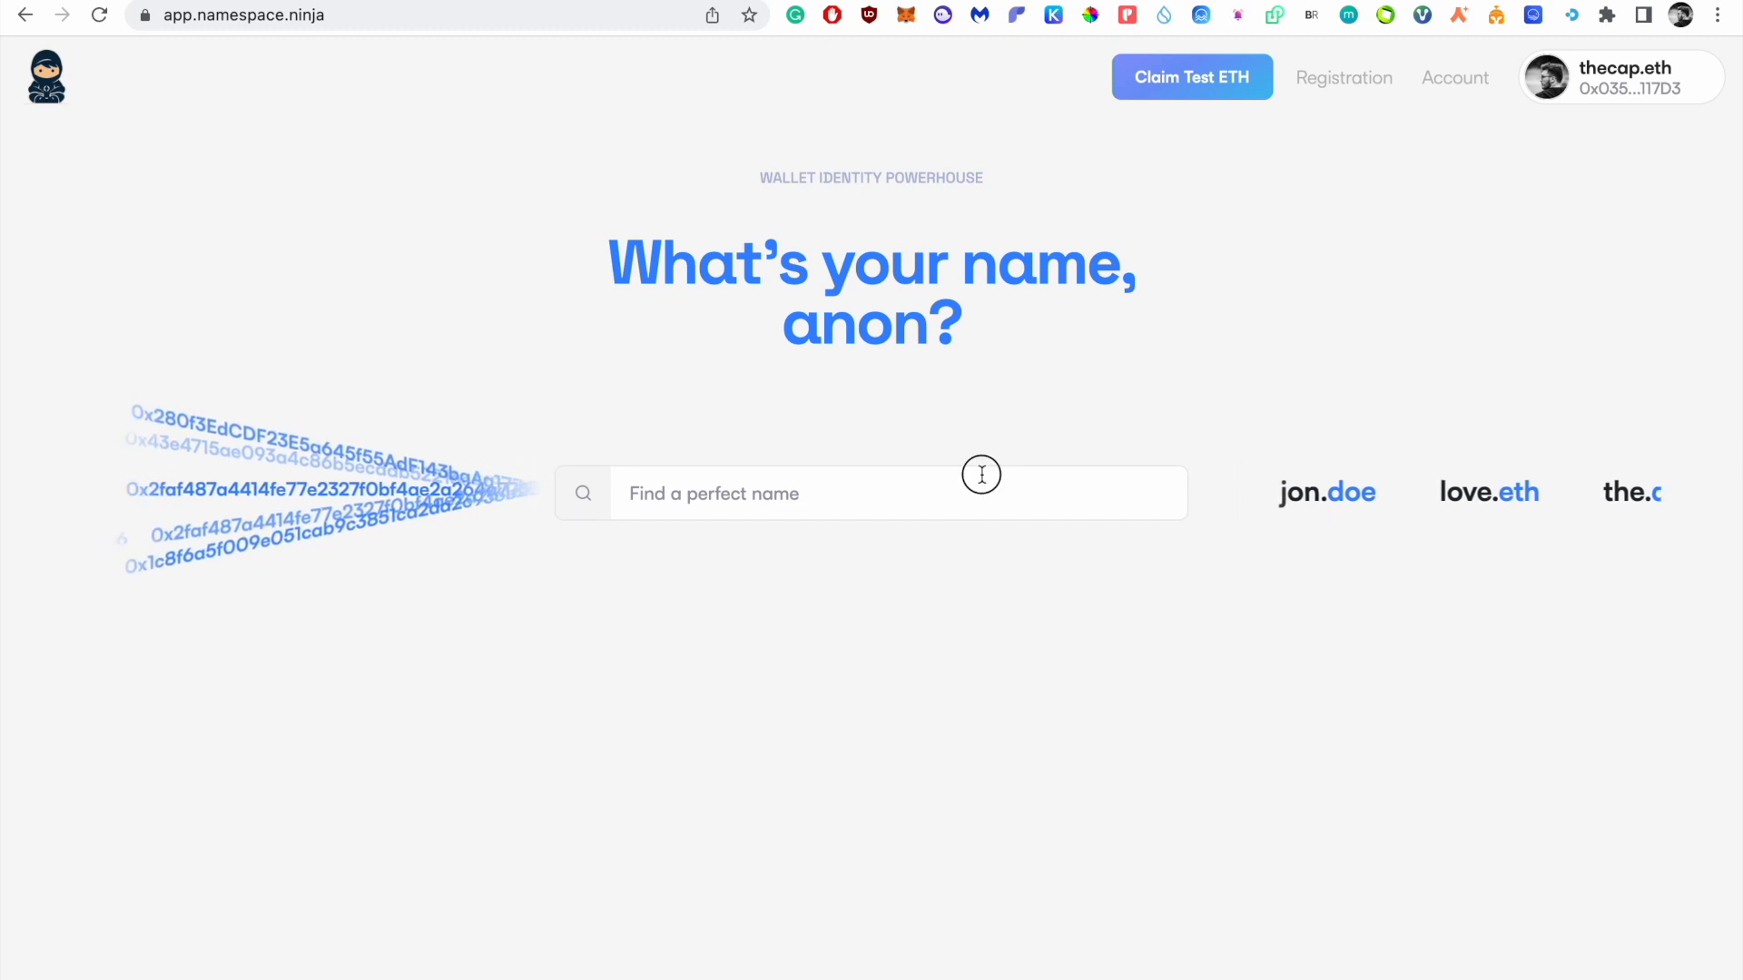
Step: Search for enscommunity and set up the registration of enscommunity.eth with a period of 2 years
text(enscommunity)
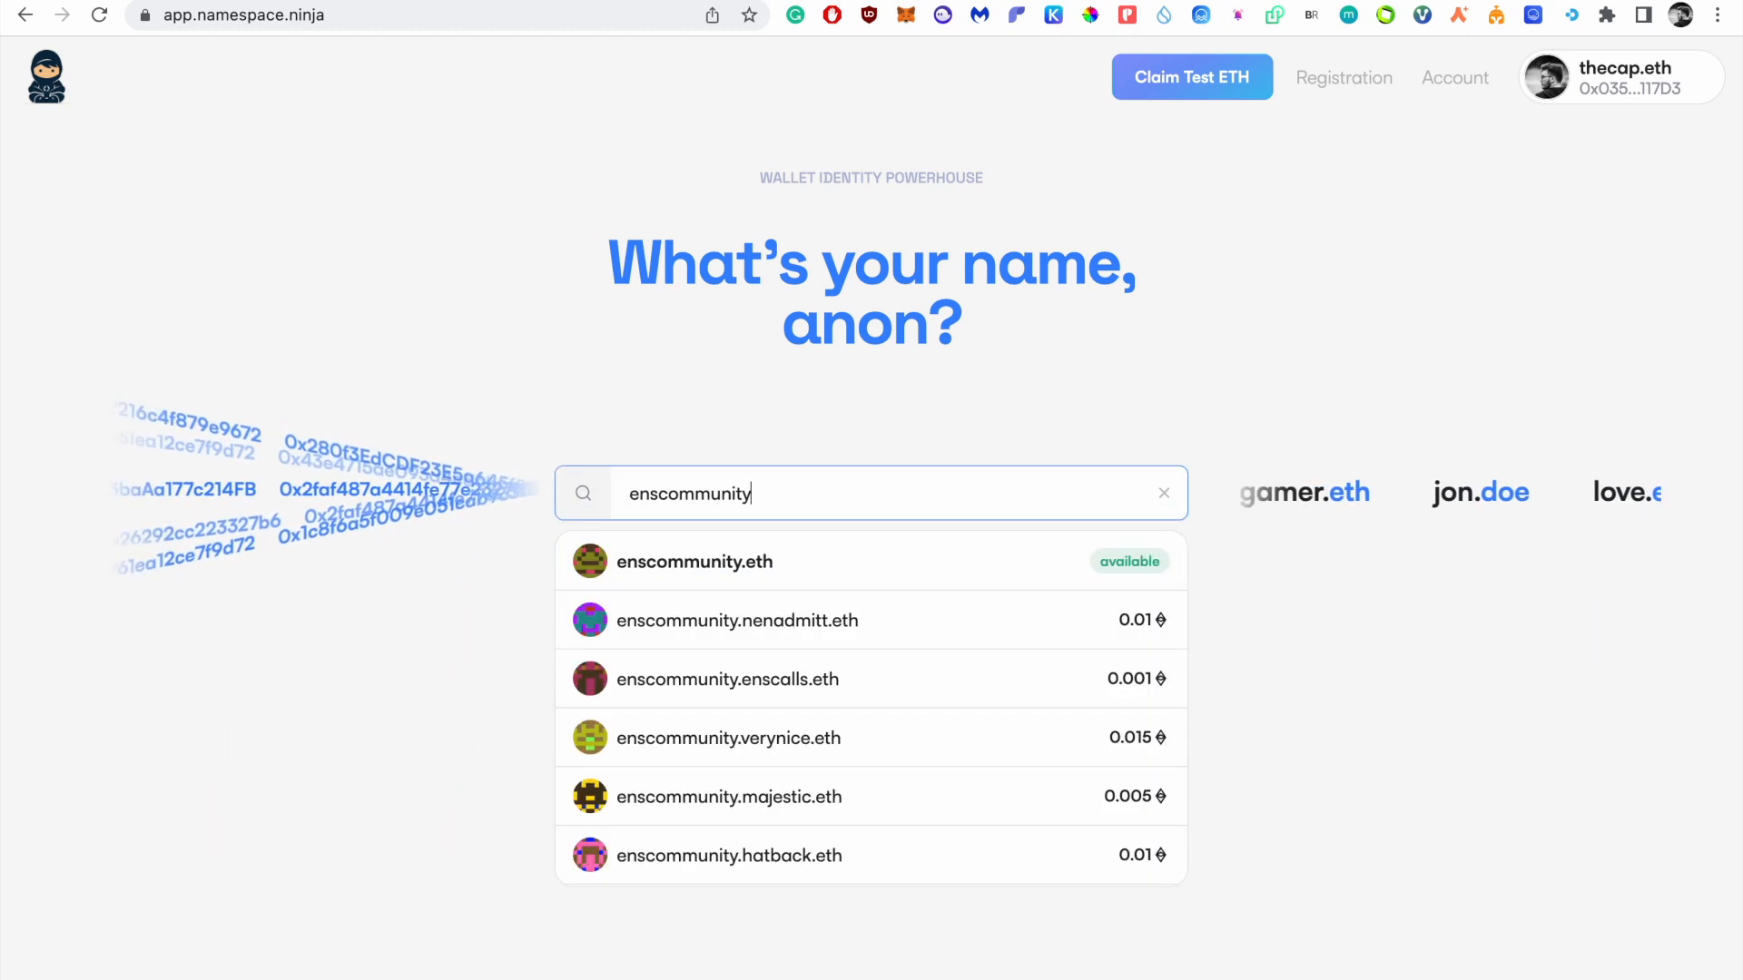
click(1015, 571)
click(1055, 434)
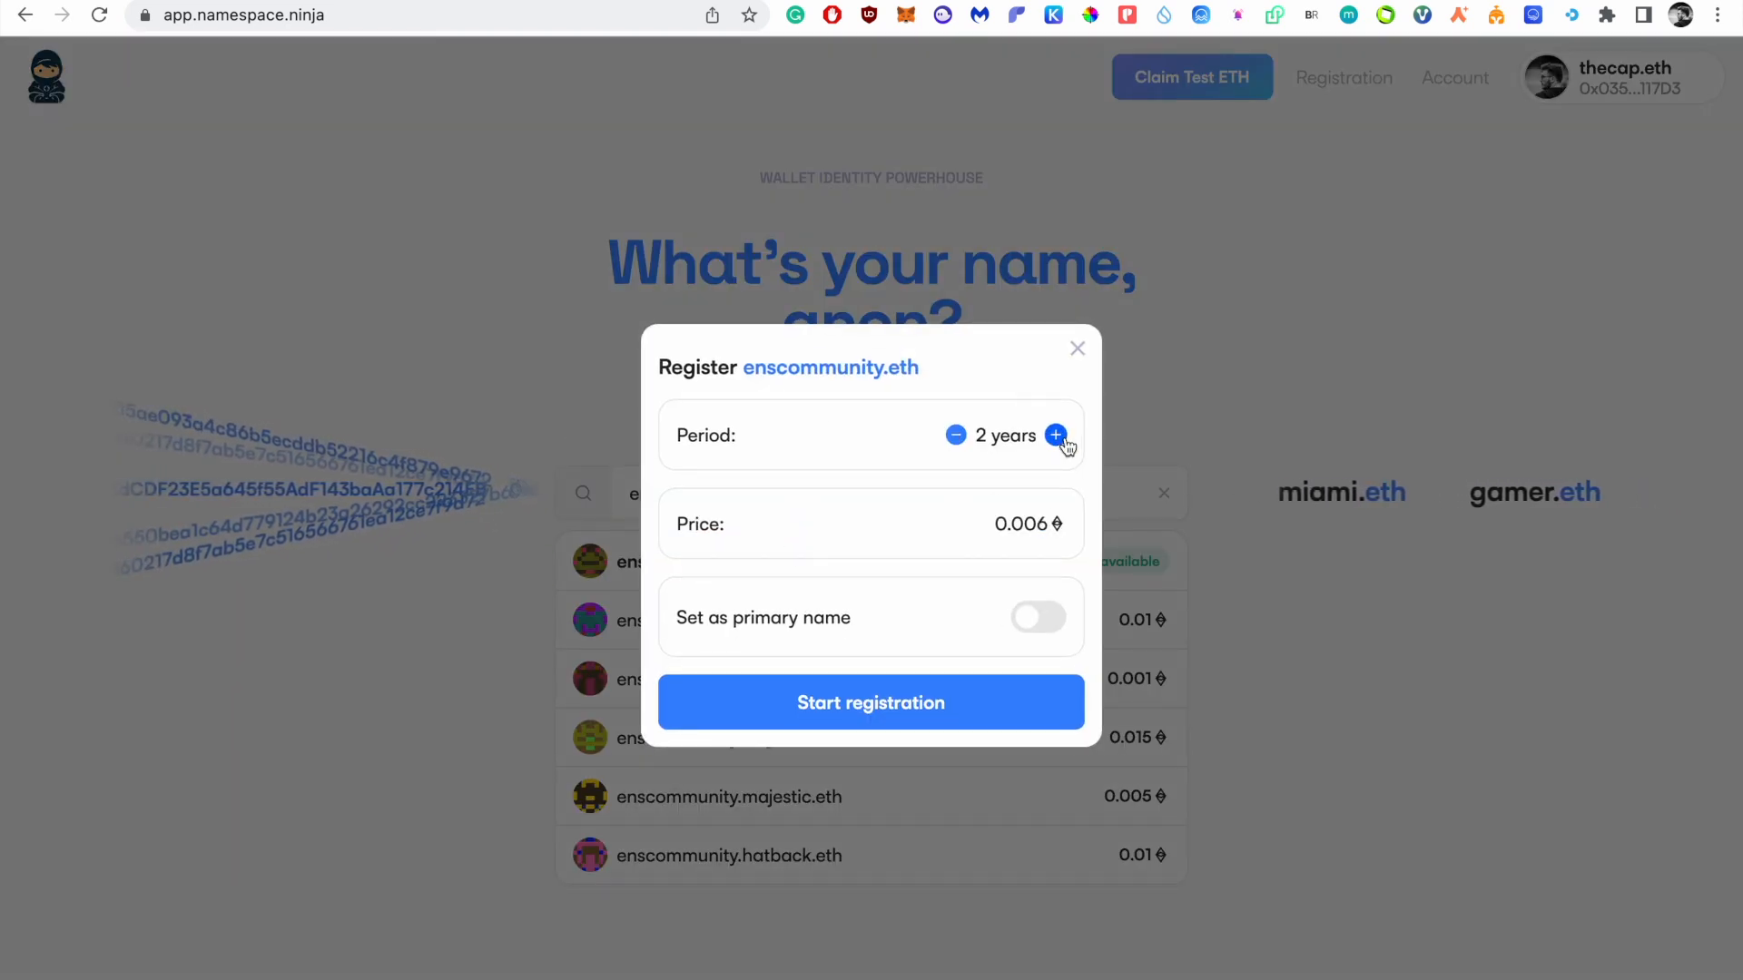
click(1050, 621)
click(1044, 625)
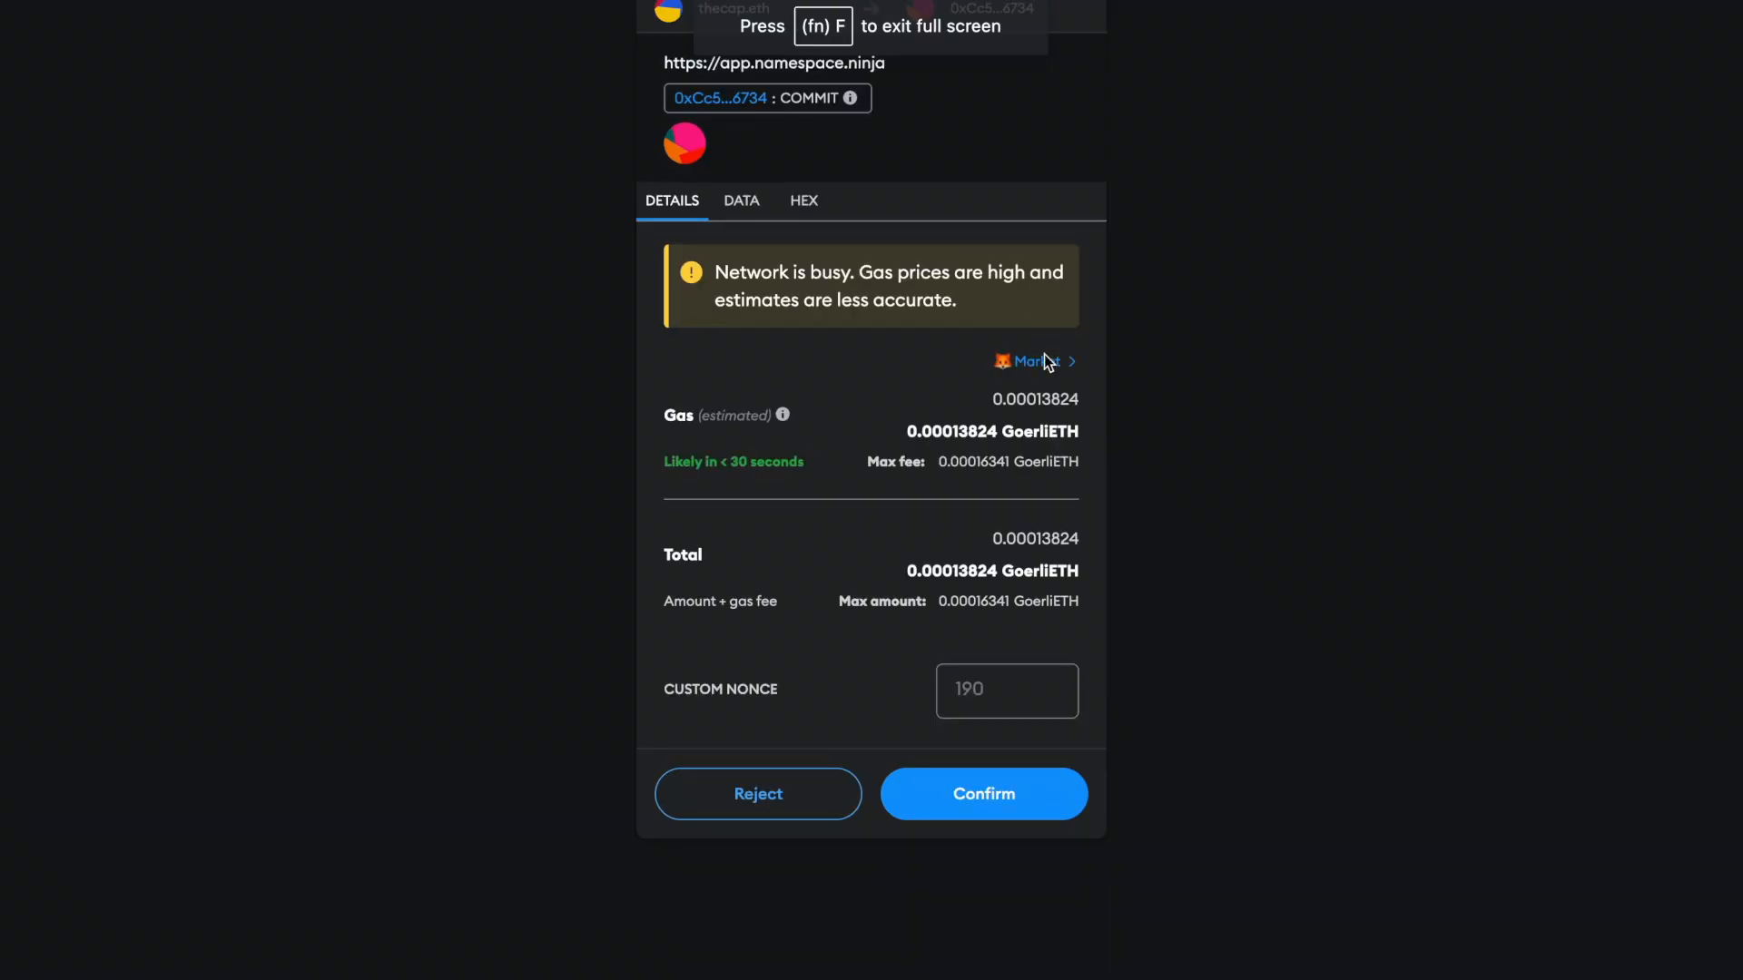
Step: Set the gas option of the commit transaction to Aggressive and confirm the transaction
click(1043, 362)
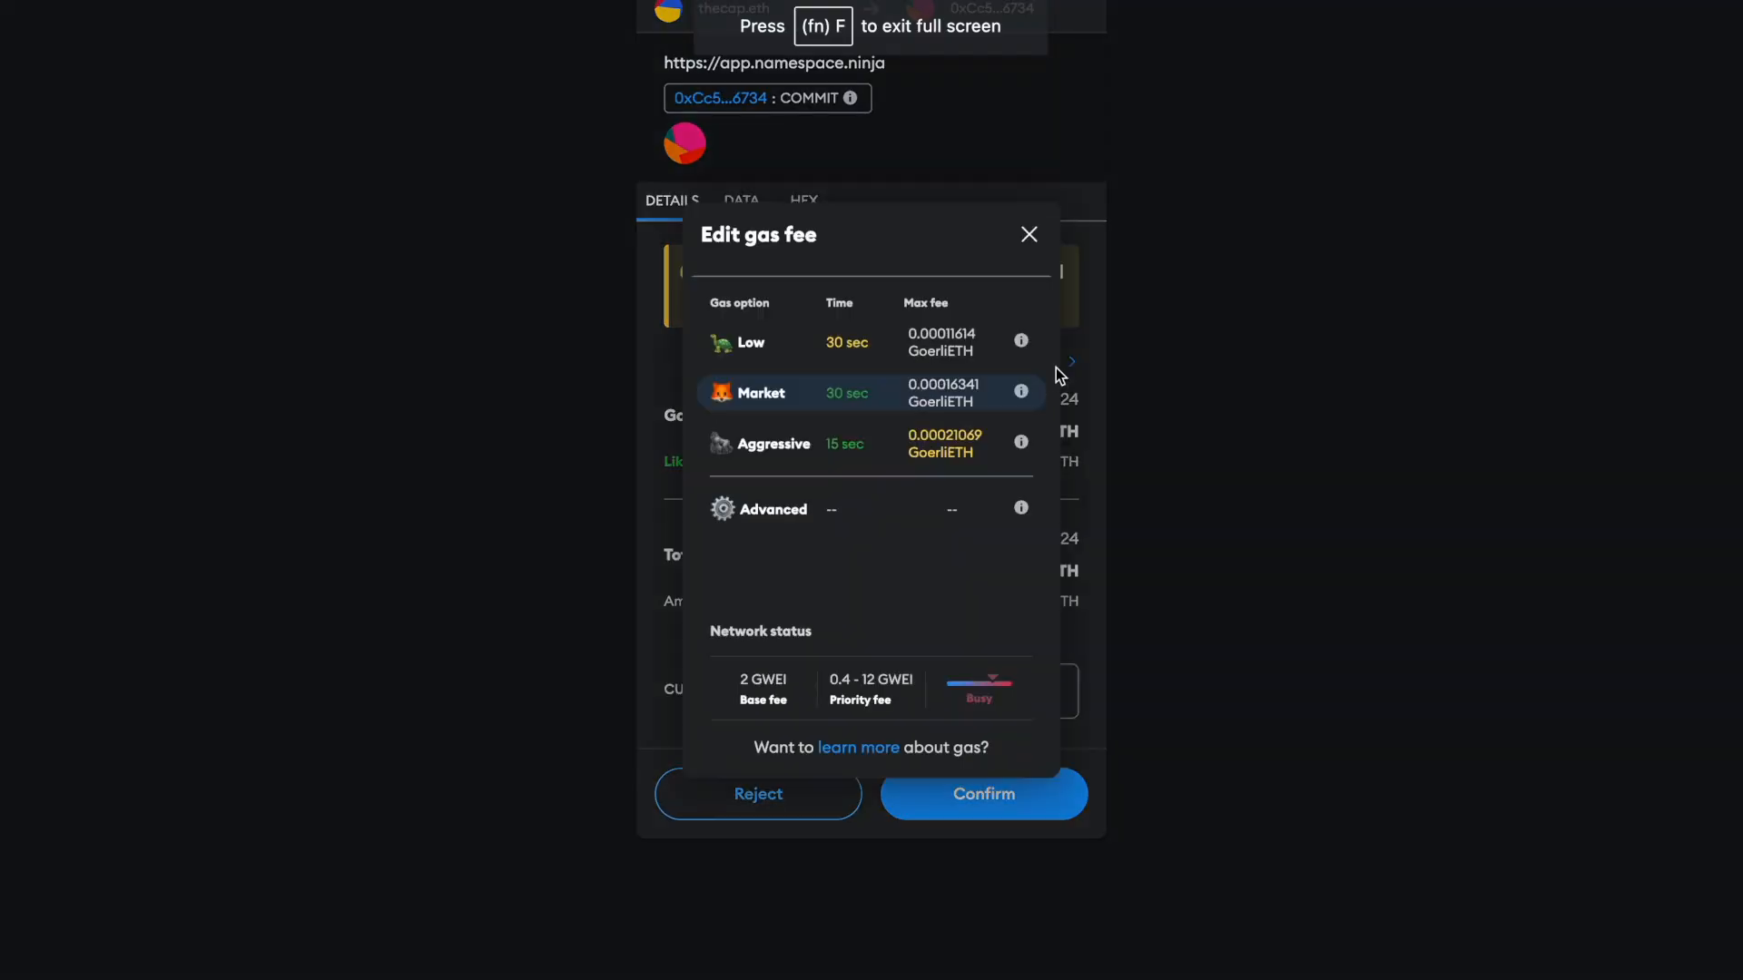
click(871, 455)
click(1039, 802)
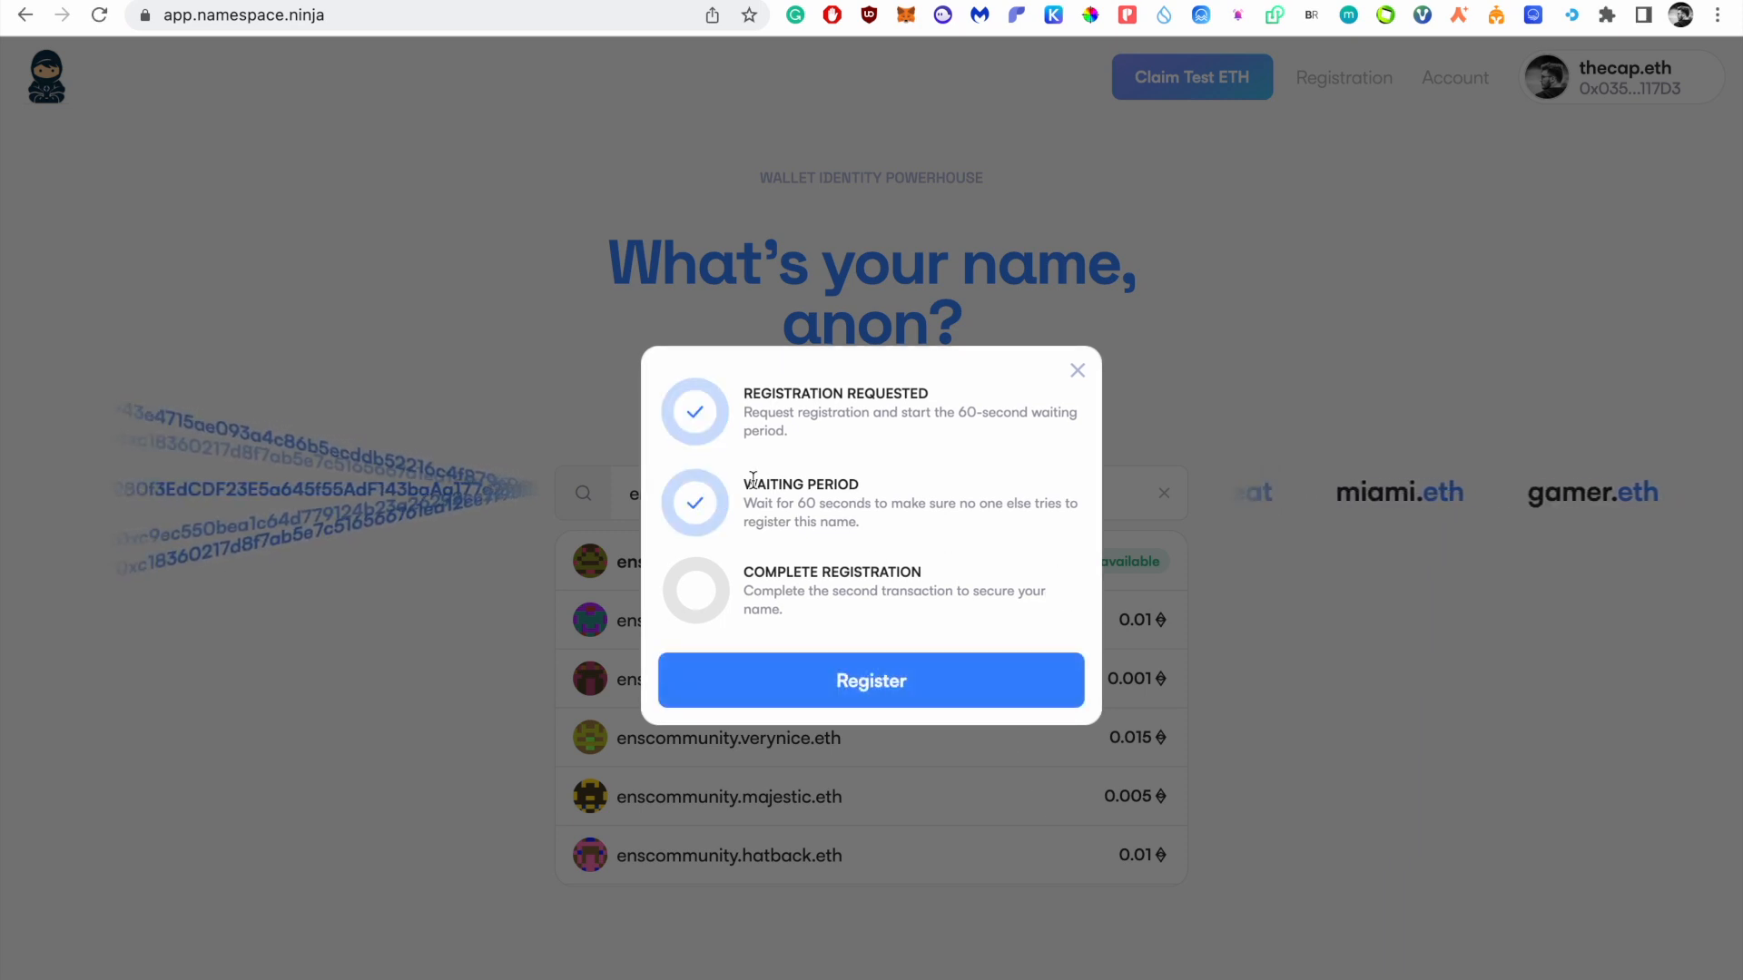
Step: Complete the registration of enscommunity.eth by confirming the register transaction with the Aggressive gas option
click(811, 679)
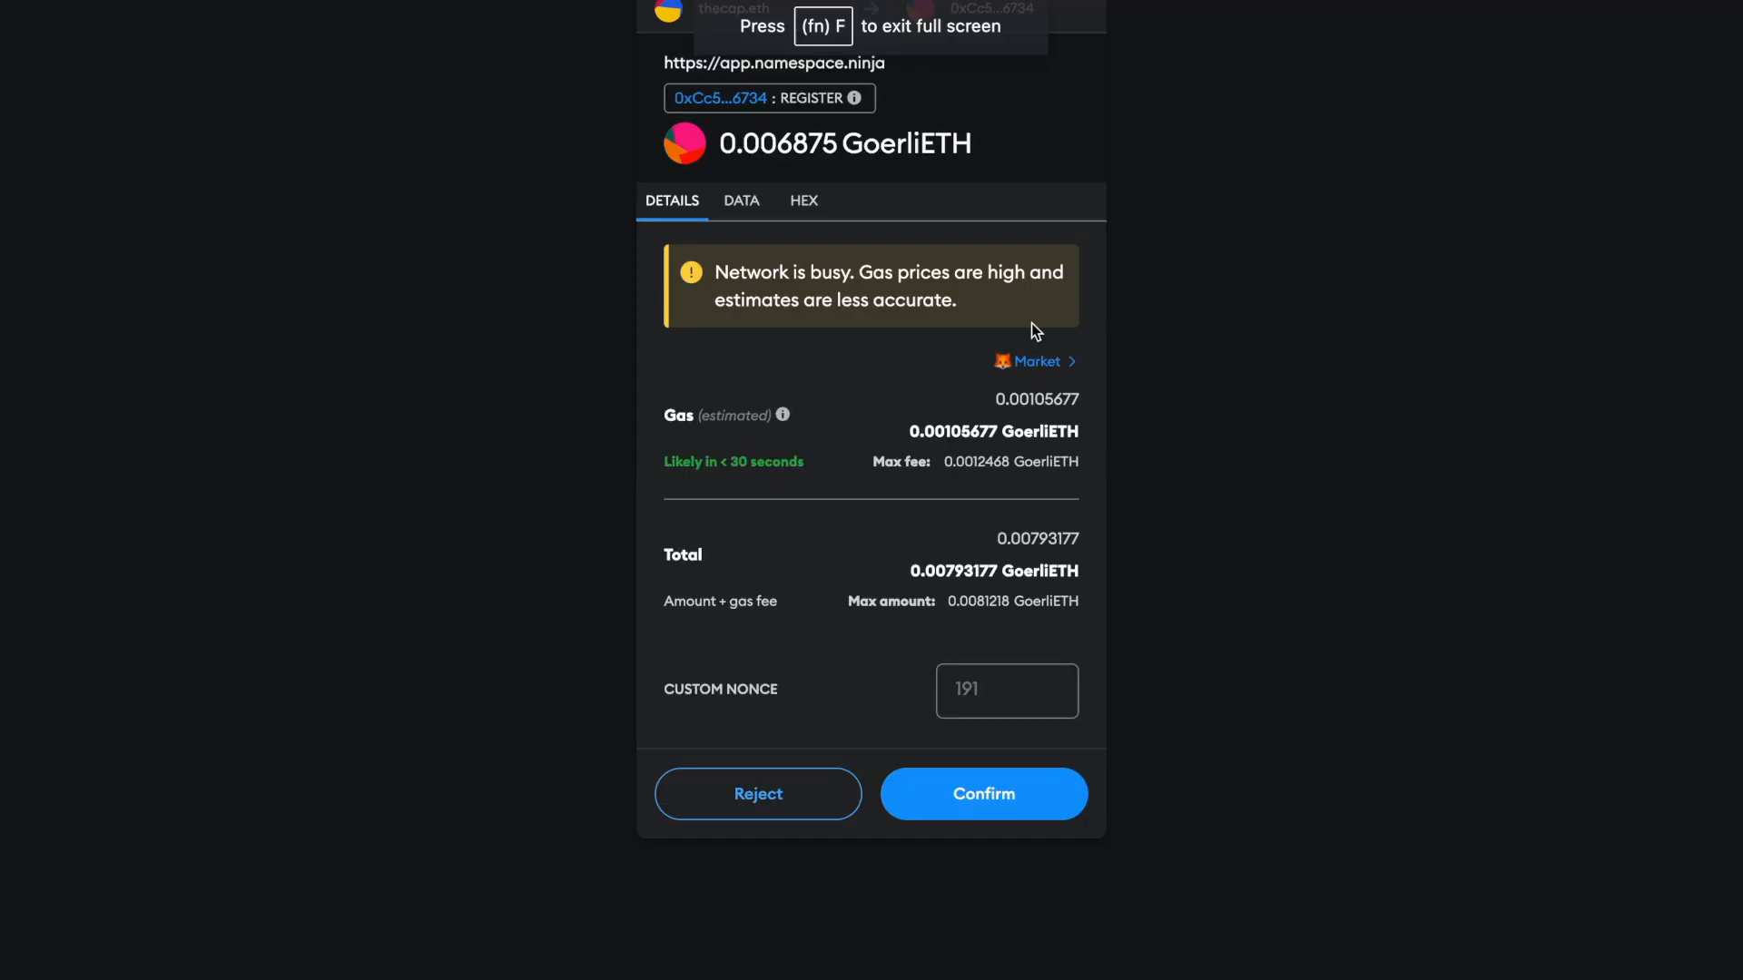
click(1041, 375)
click(804, 440)
click(1003, 795)
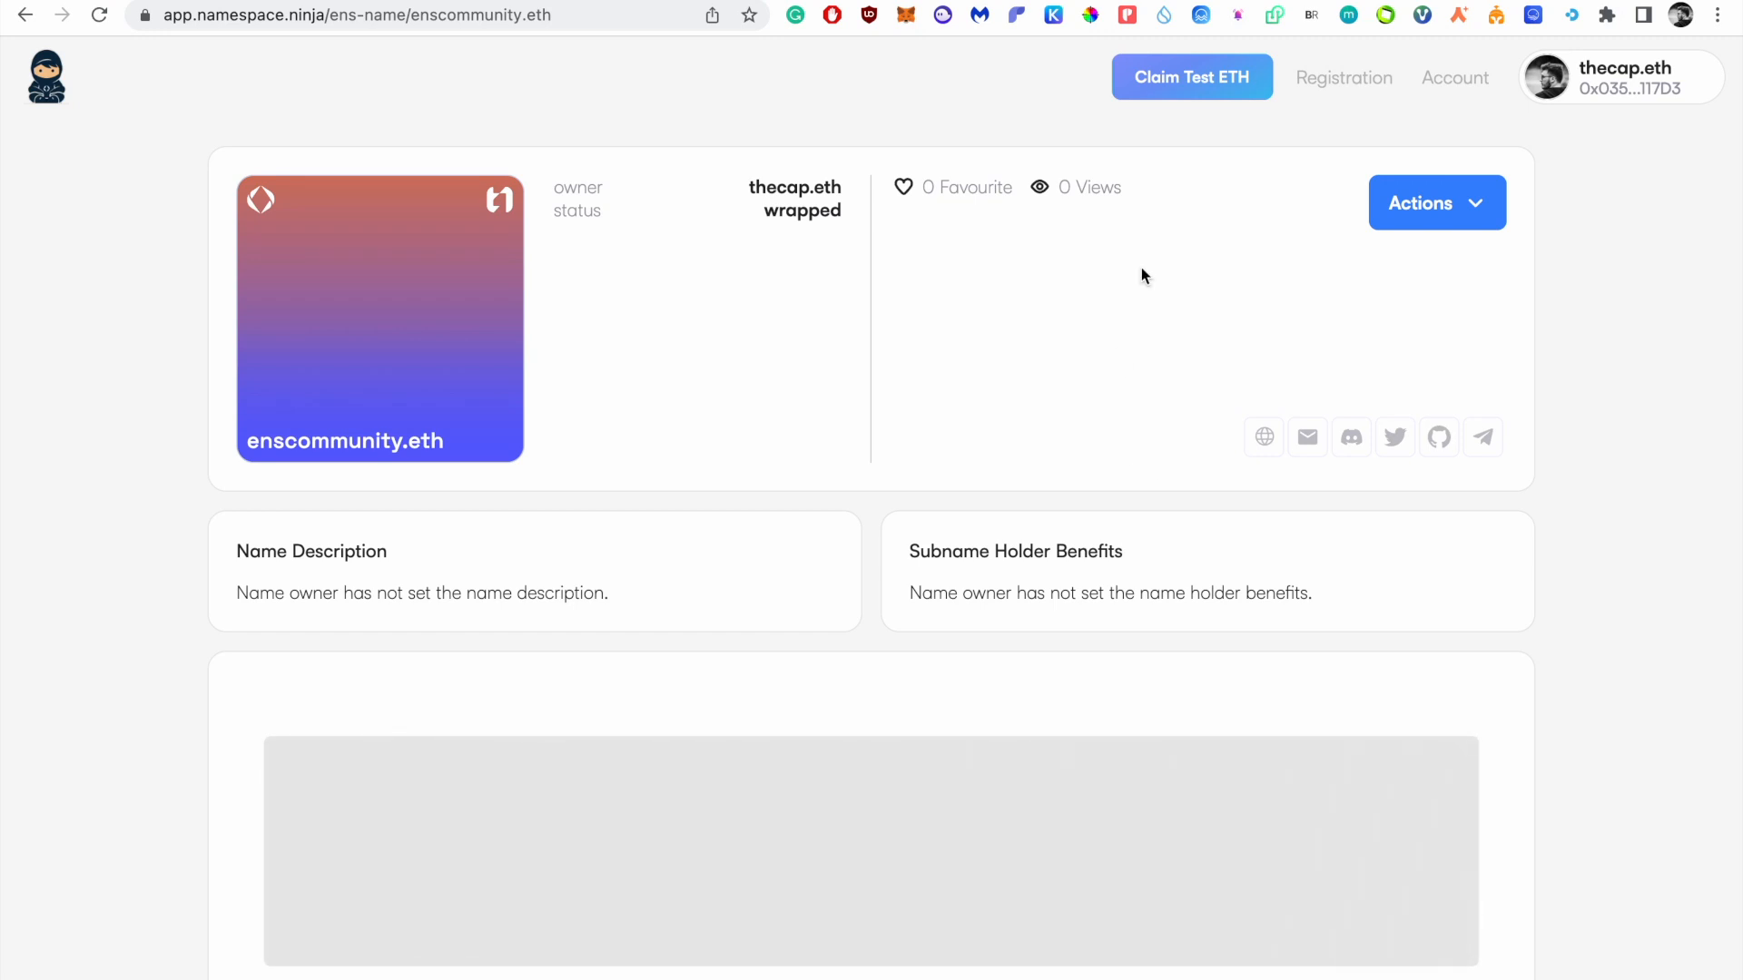
Step: Go to the account page and look through the profile editor's social link options without saving any changes
click(1350, 91)
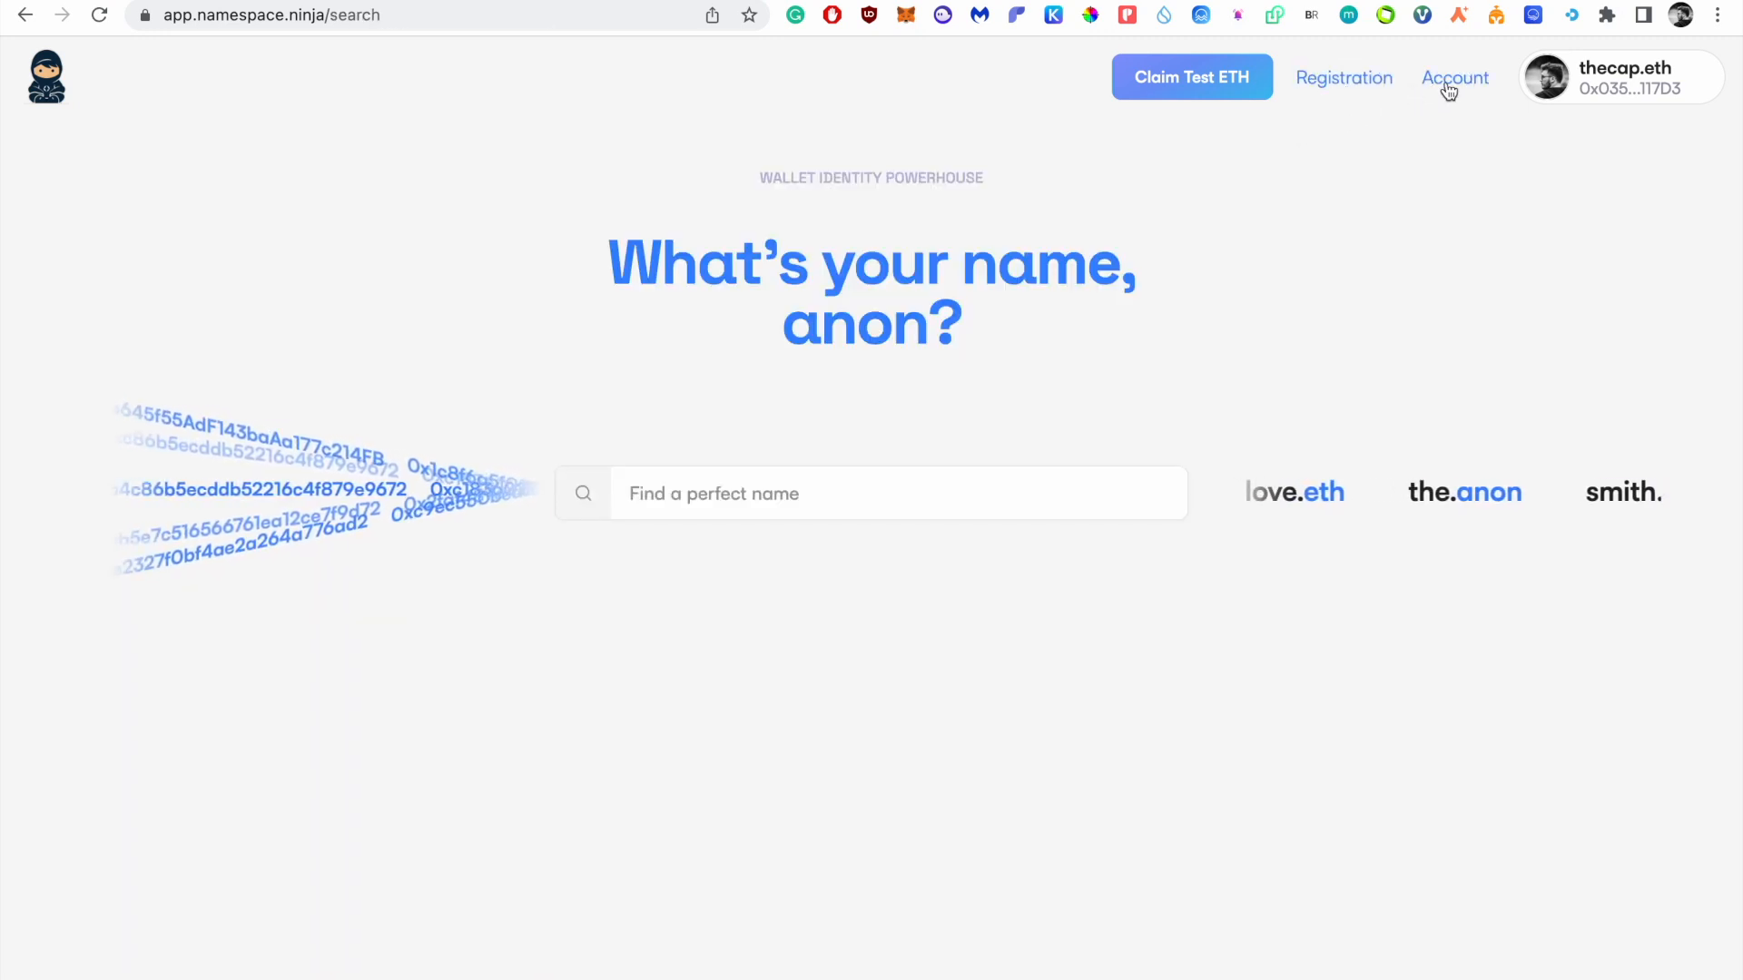
click(1455, 77)
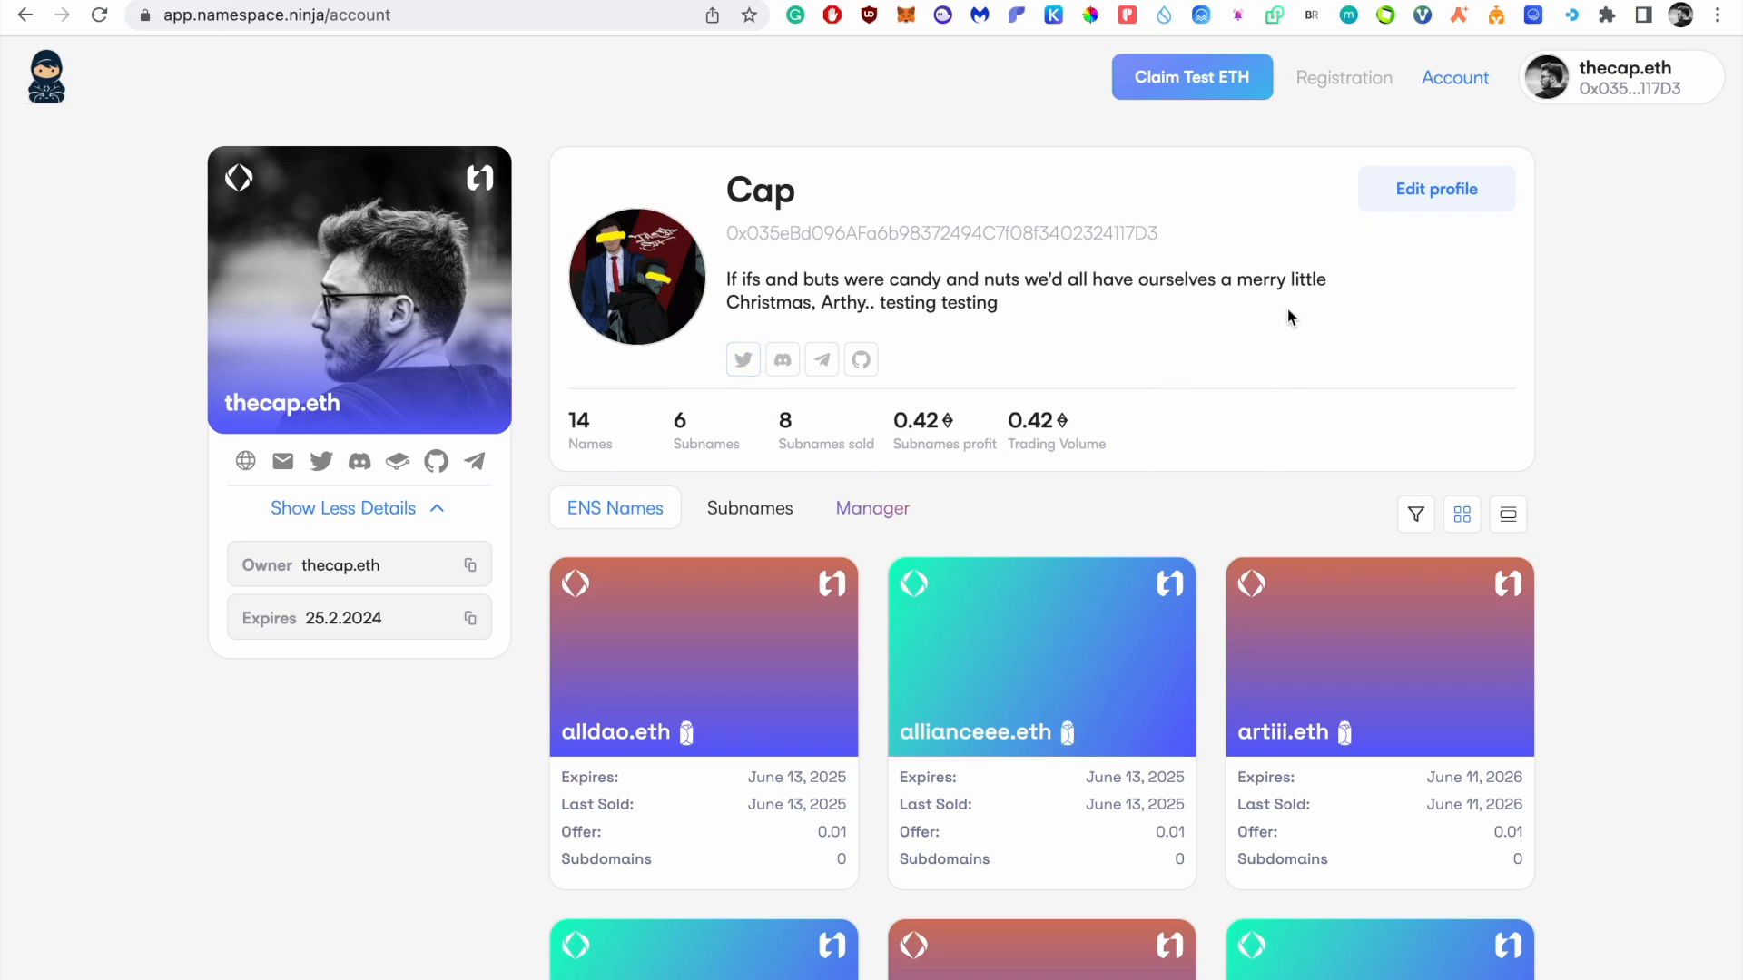
click(1484, 196)
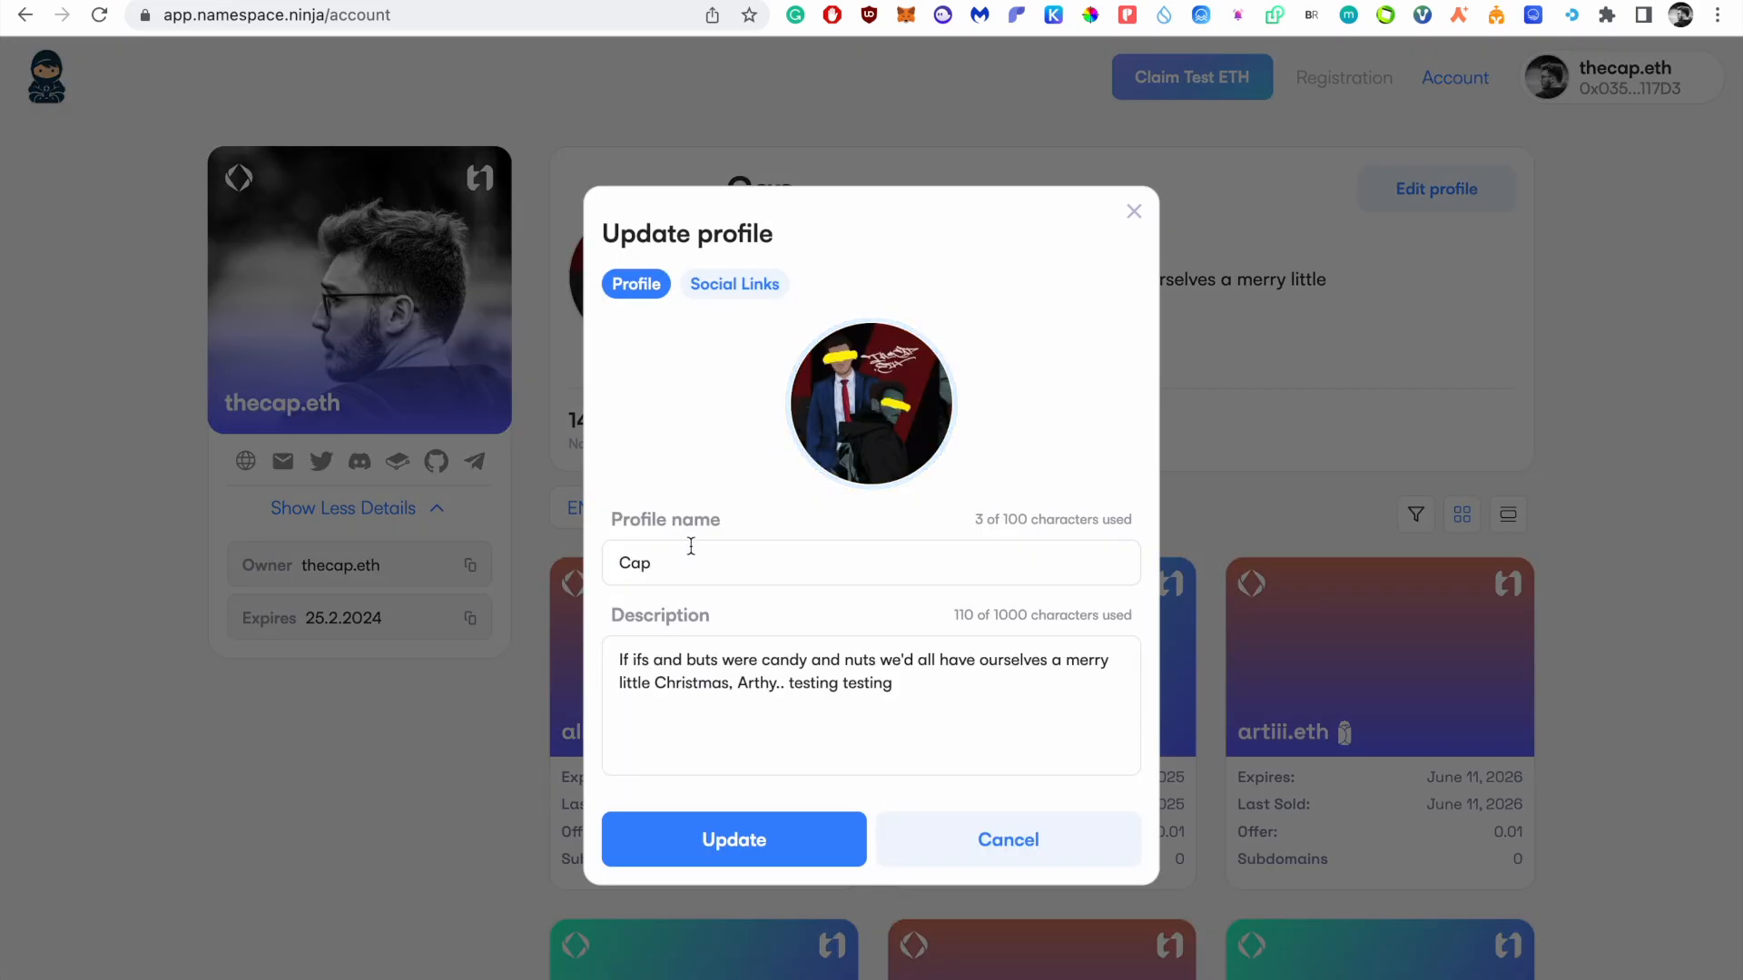
click(728, 286)
click(1031, 419)
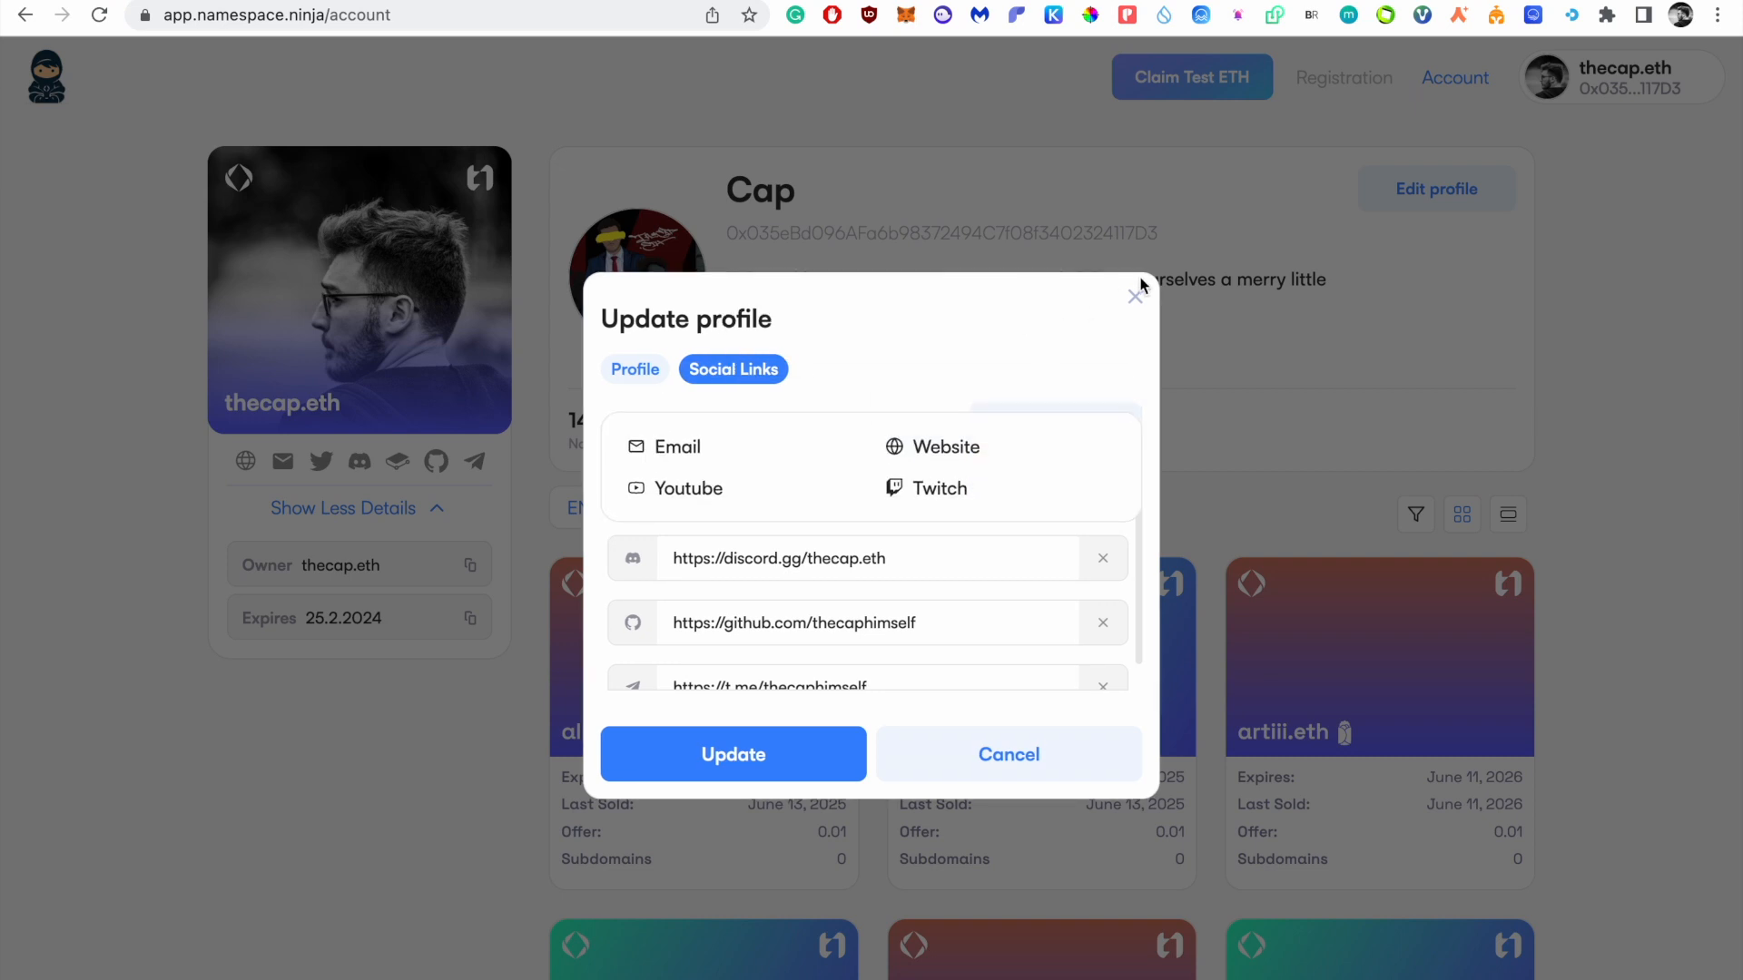
click(1101, 758)
Step: Examine the account's name and sales statistics and its lists of ENS names and subnames
drag(572, 422, 1105, 430)
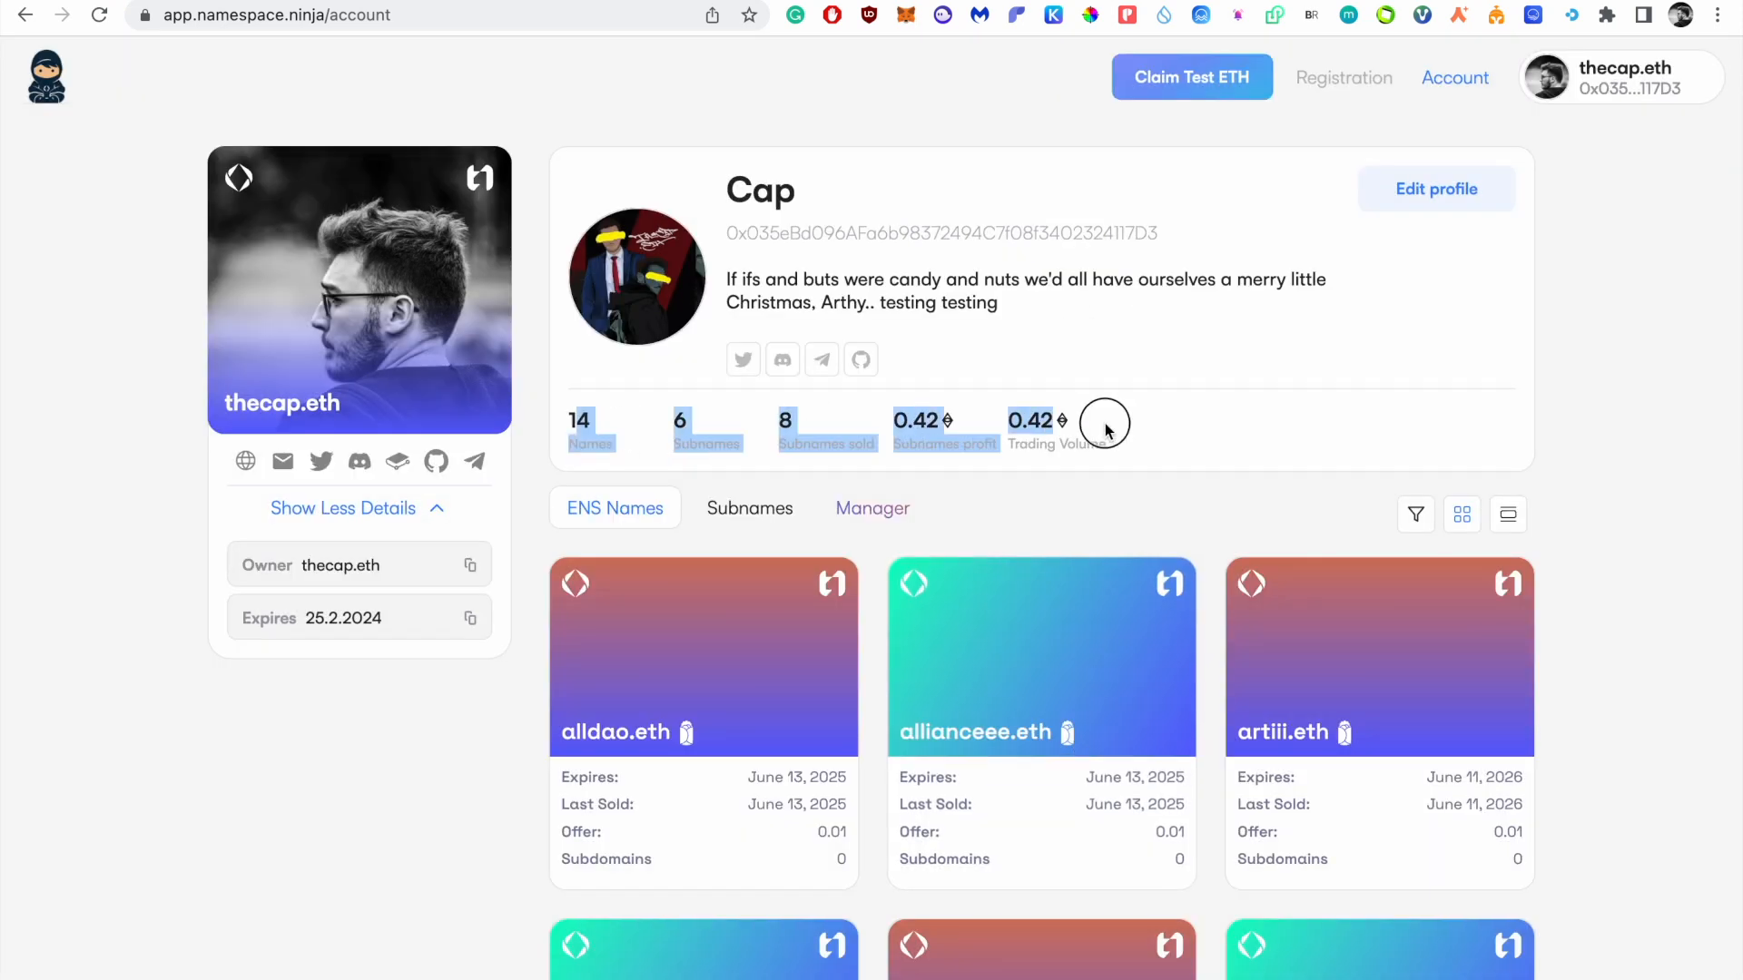
click(1106, 430)
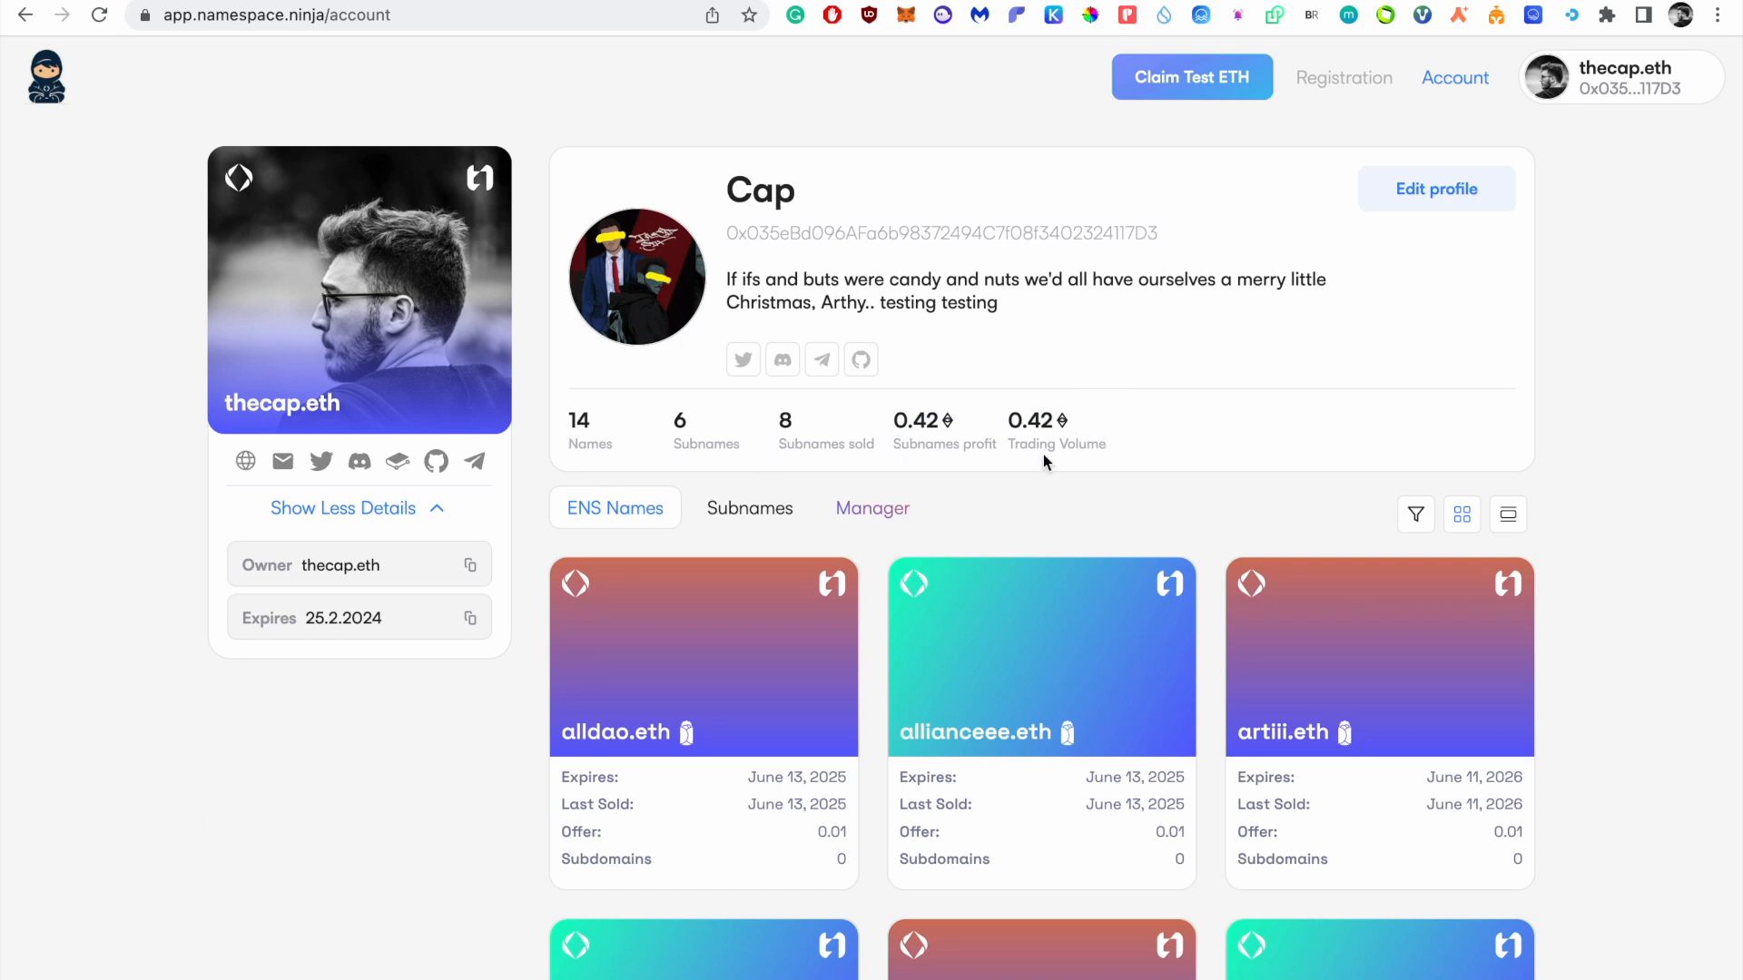
drag(912, 421, 1081, 447)
click(1257, 429)
scroll(1169, 488, down, 1)
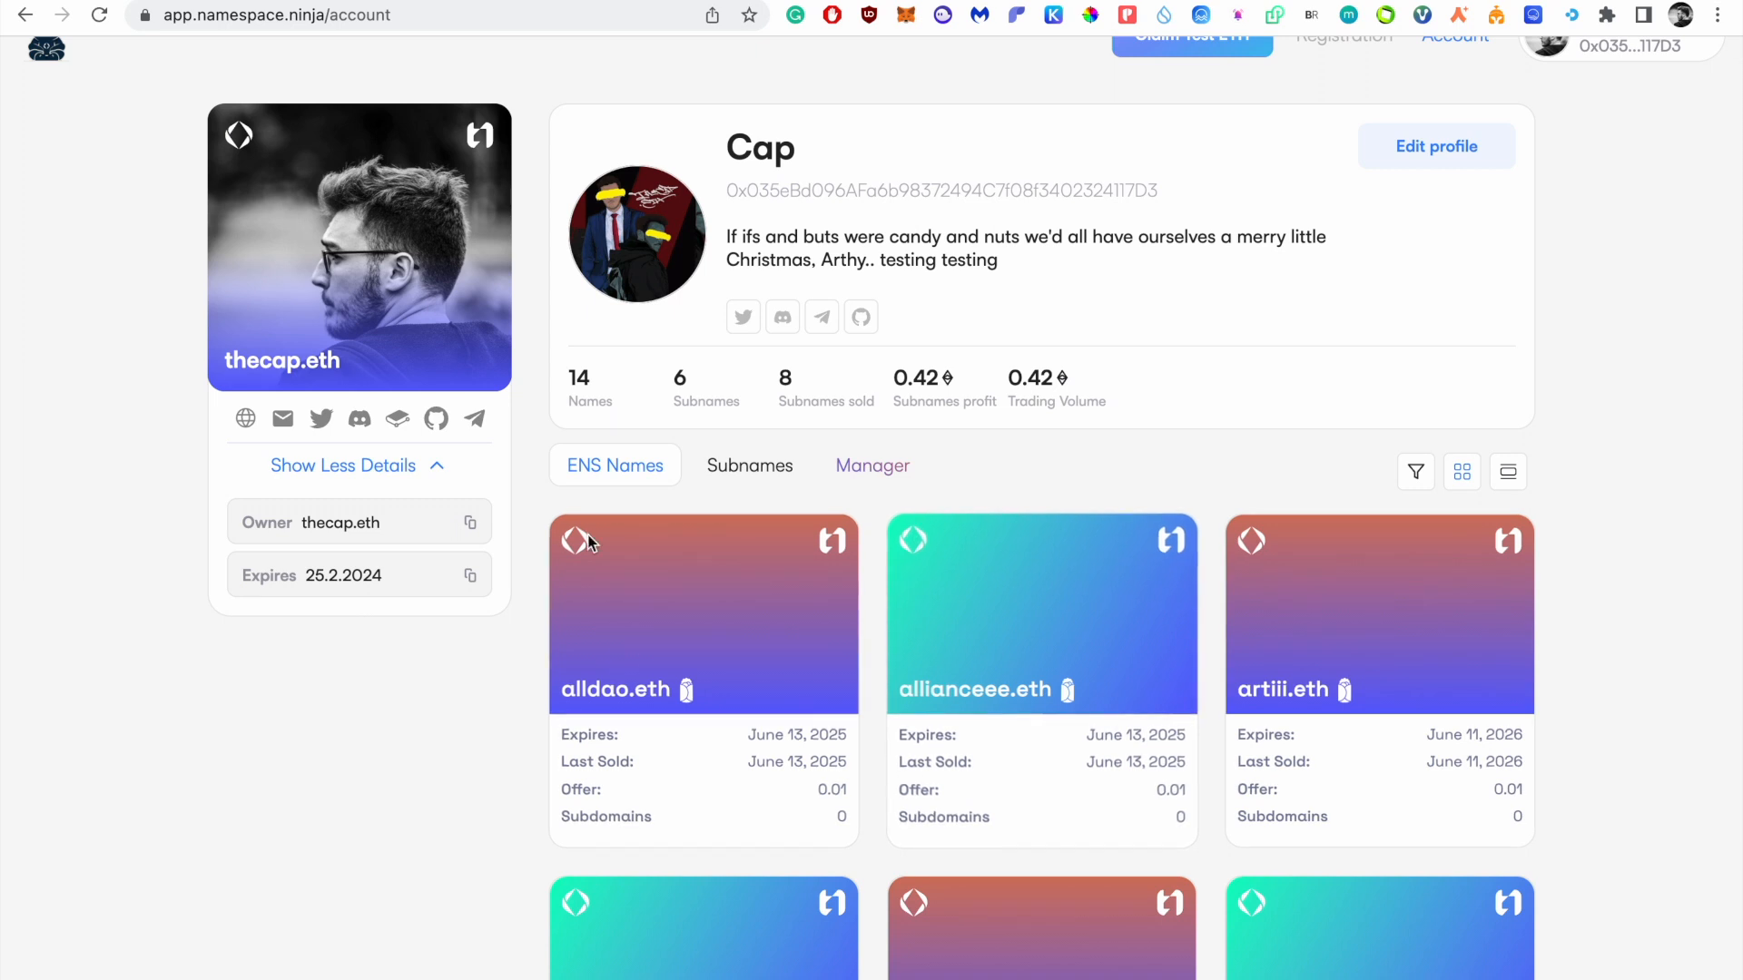
click(786, 482)
click(599, 481)
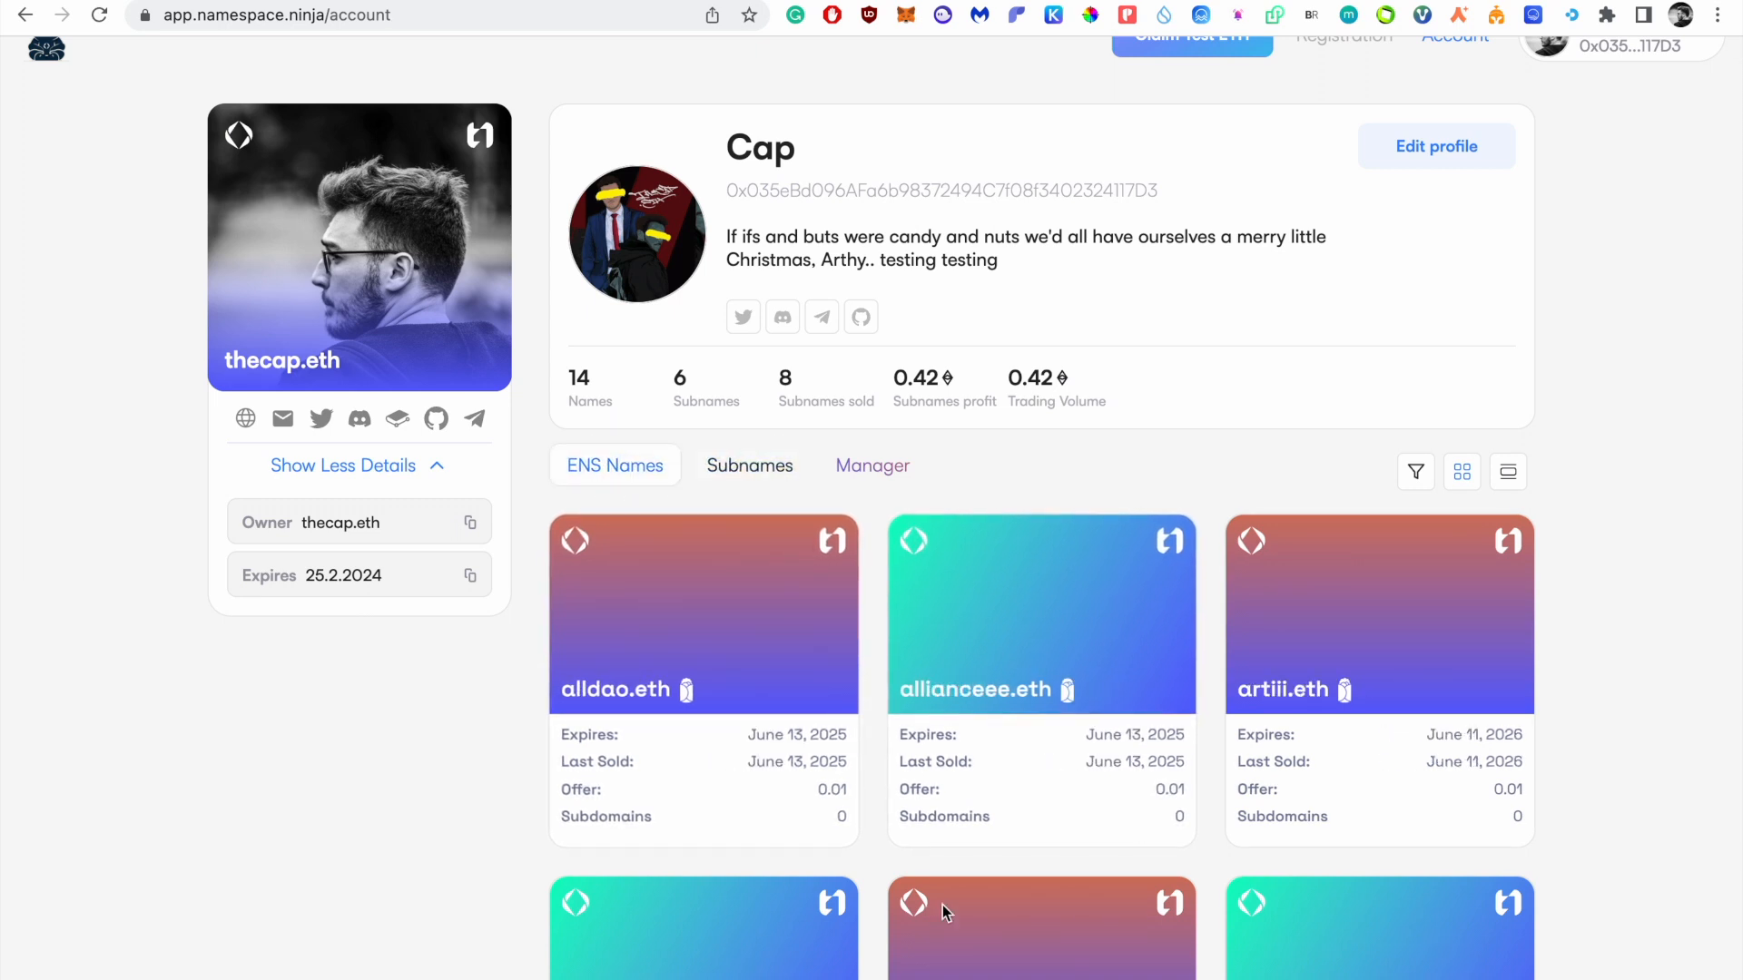
scroll(960, 726, up, 1)
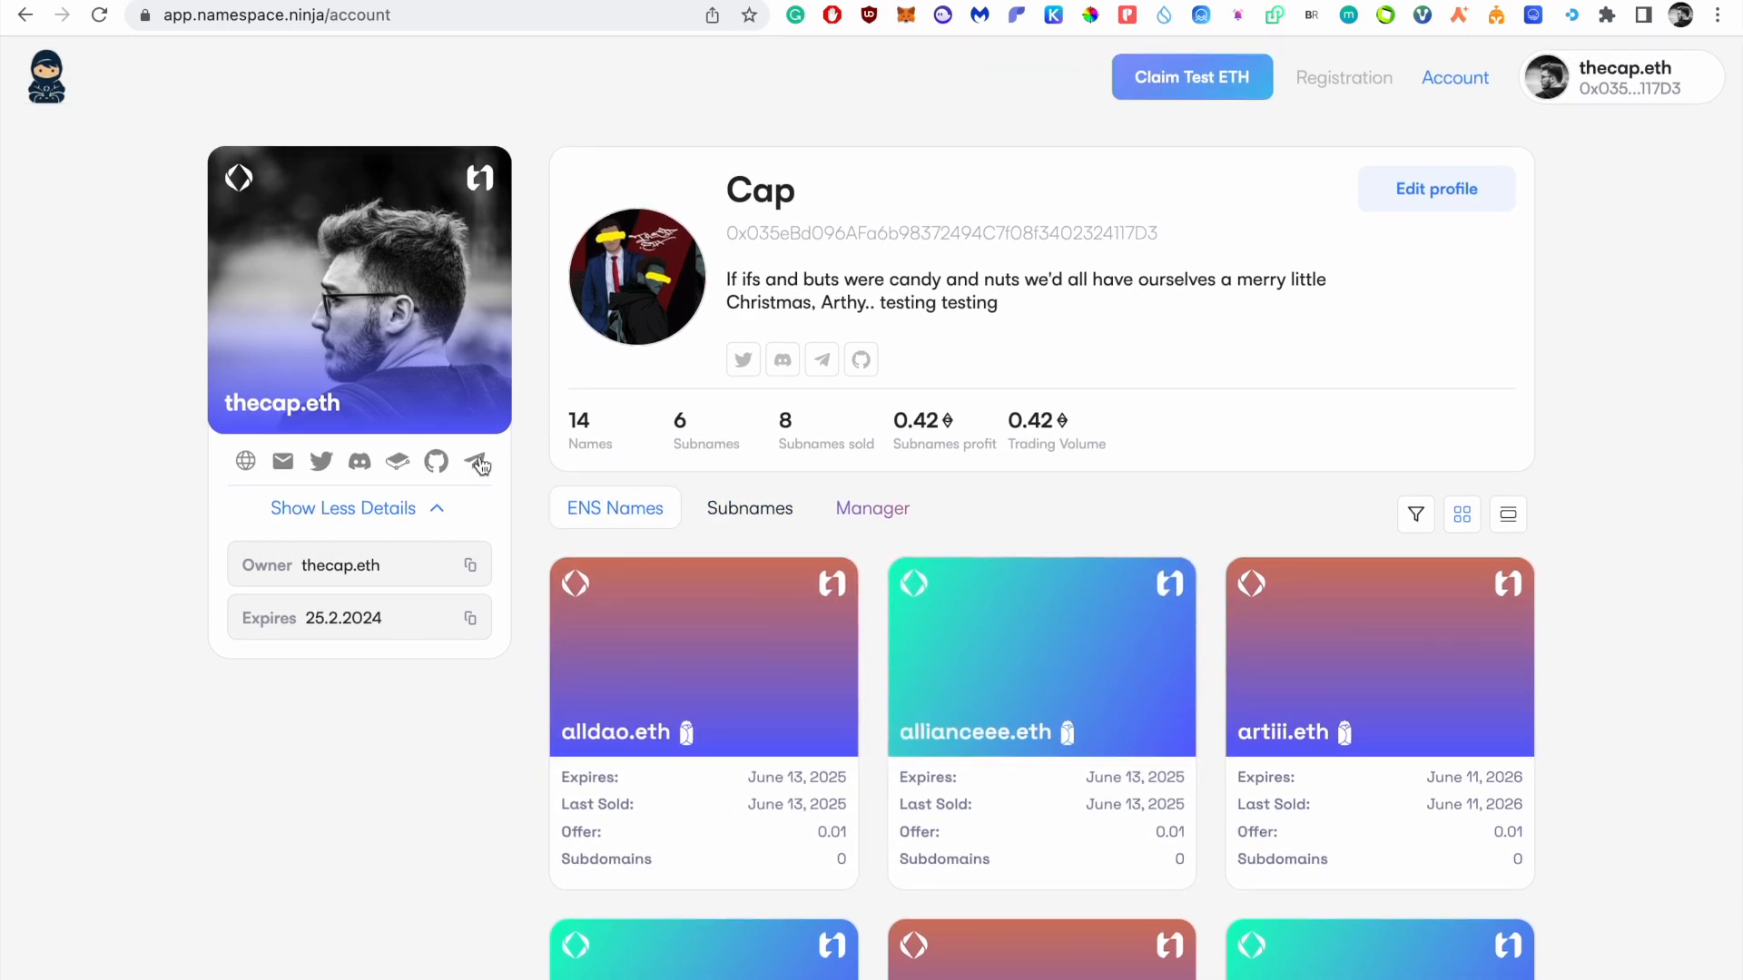
Step: In the account's name manager, search for "ens" and select enscommunity.eth as the name to manage
click(899, 515)
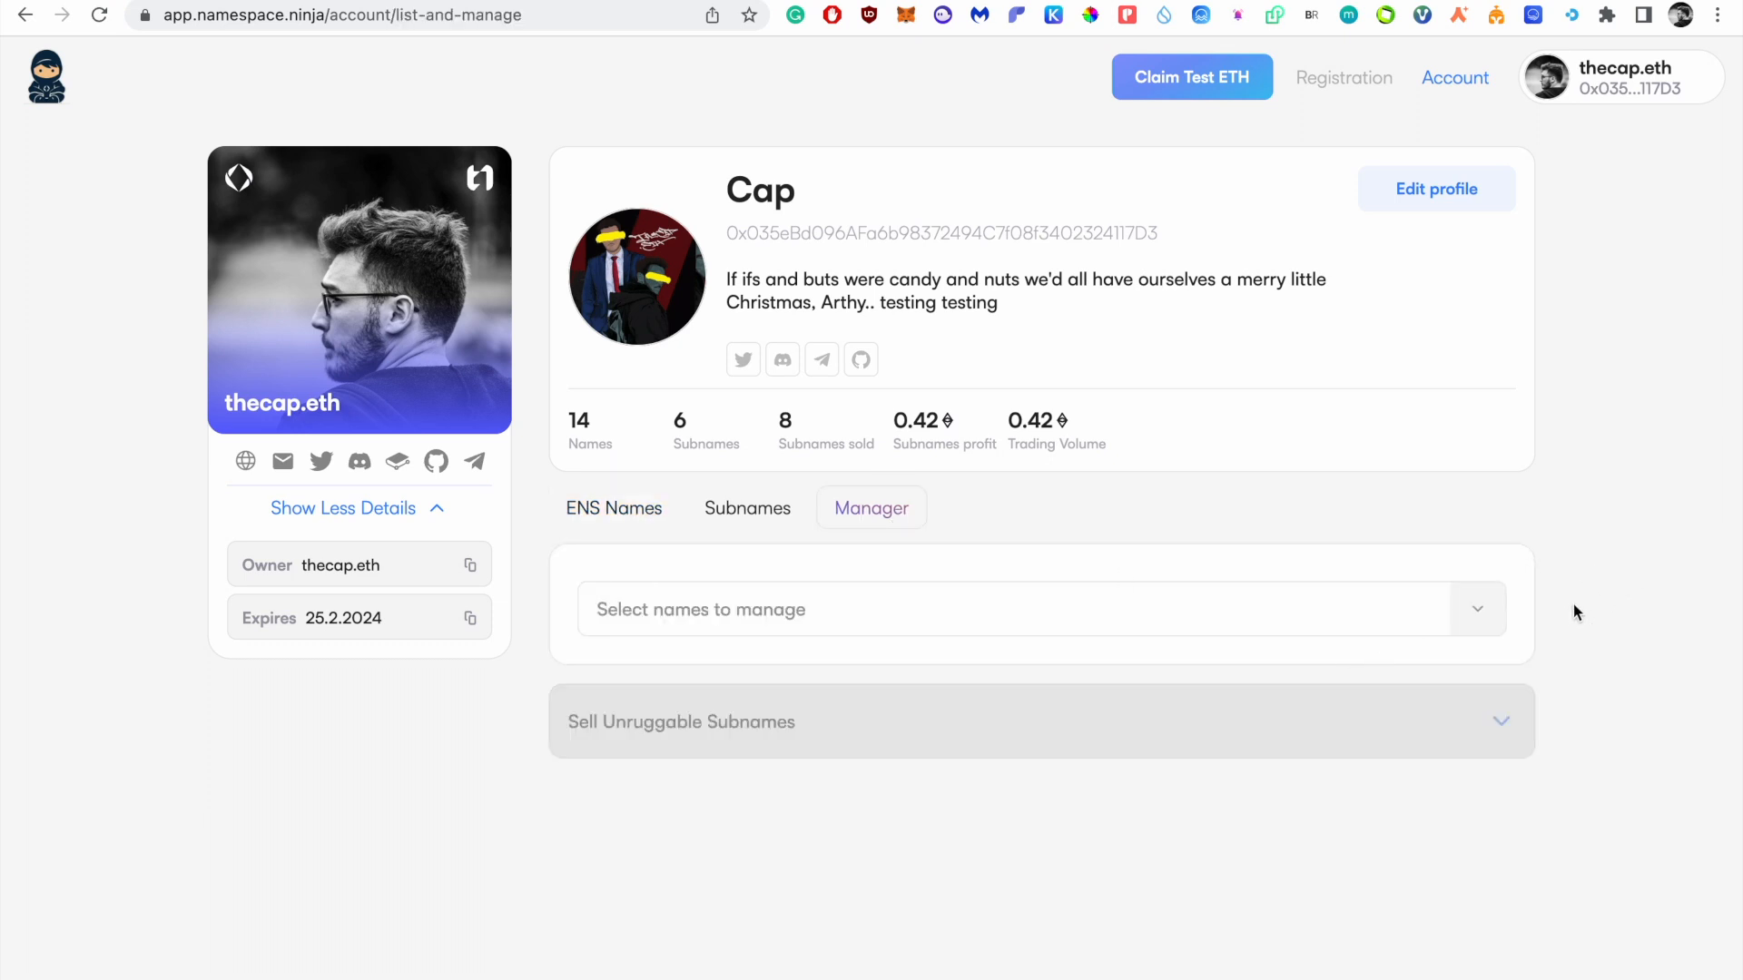
click(1359, 603)
text(ens)
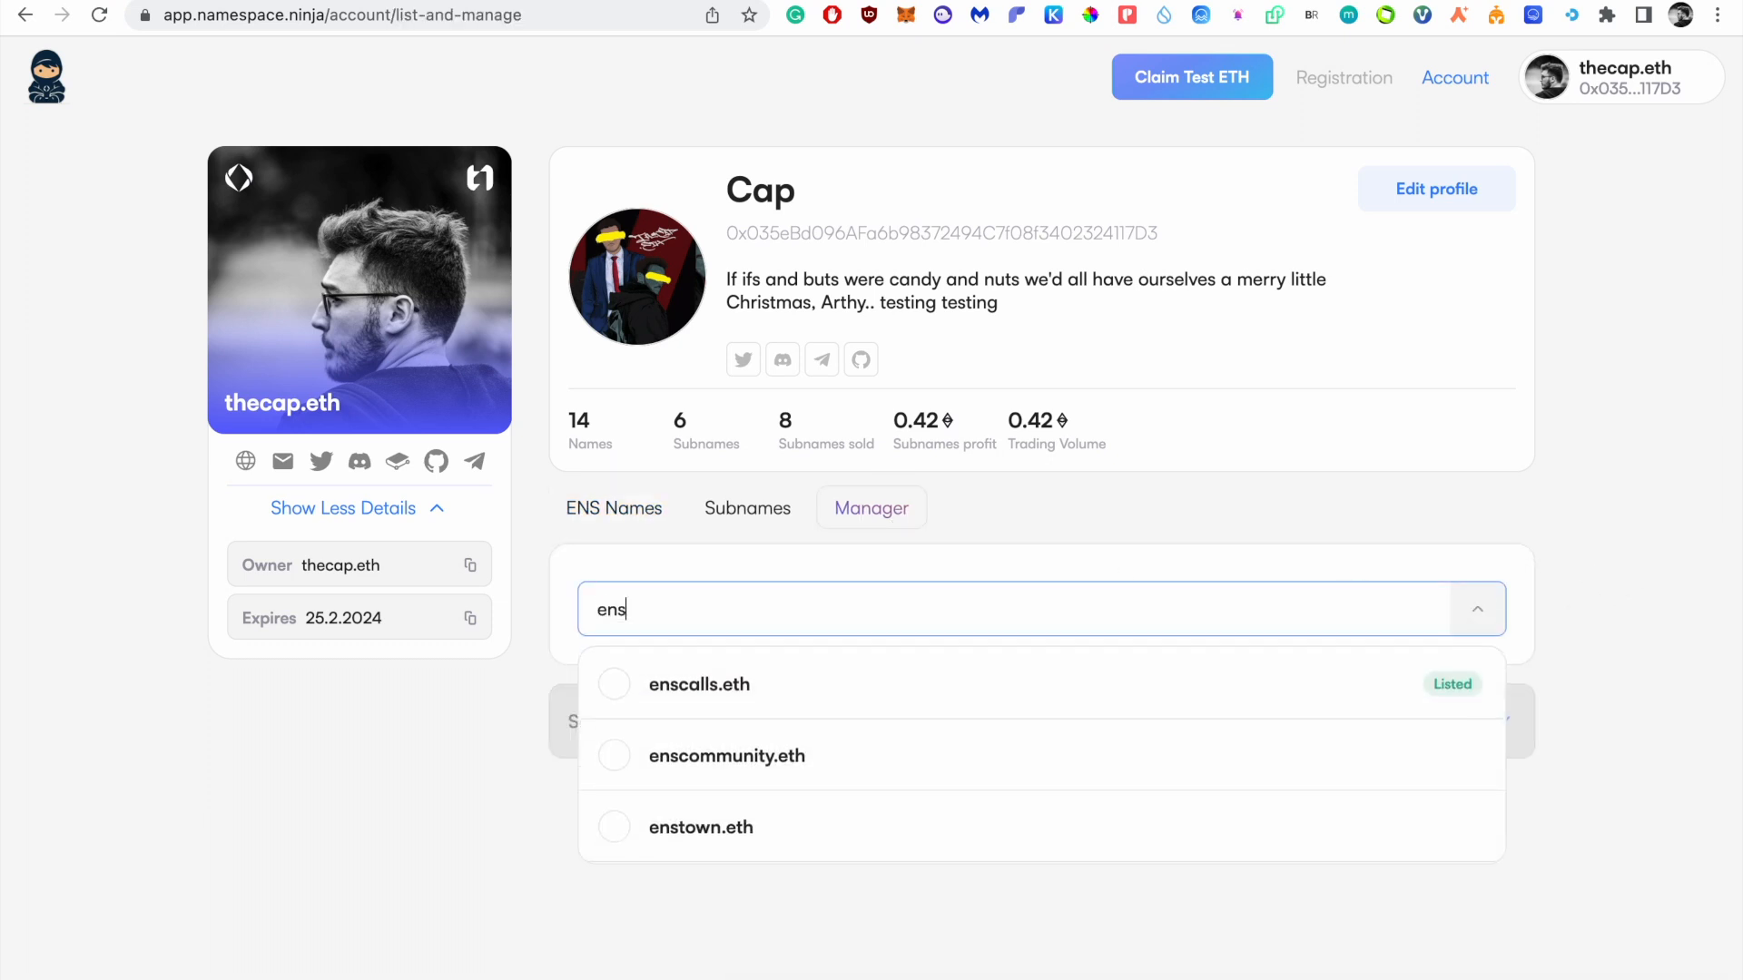
click(1024, 746)
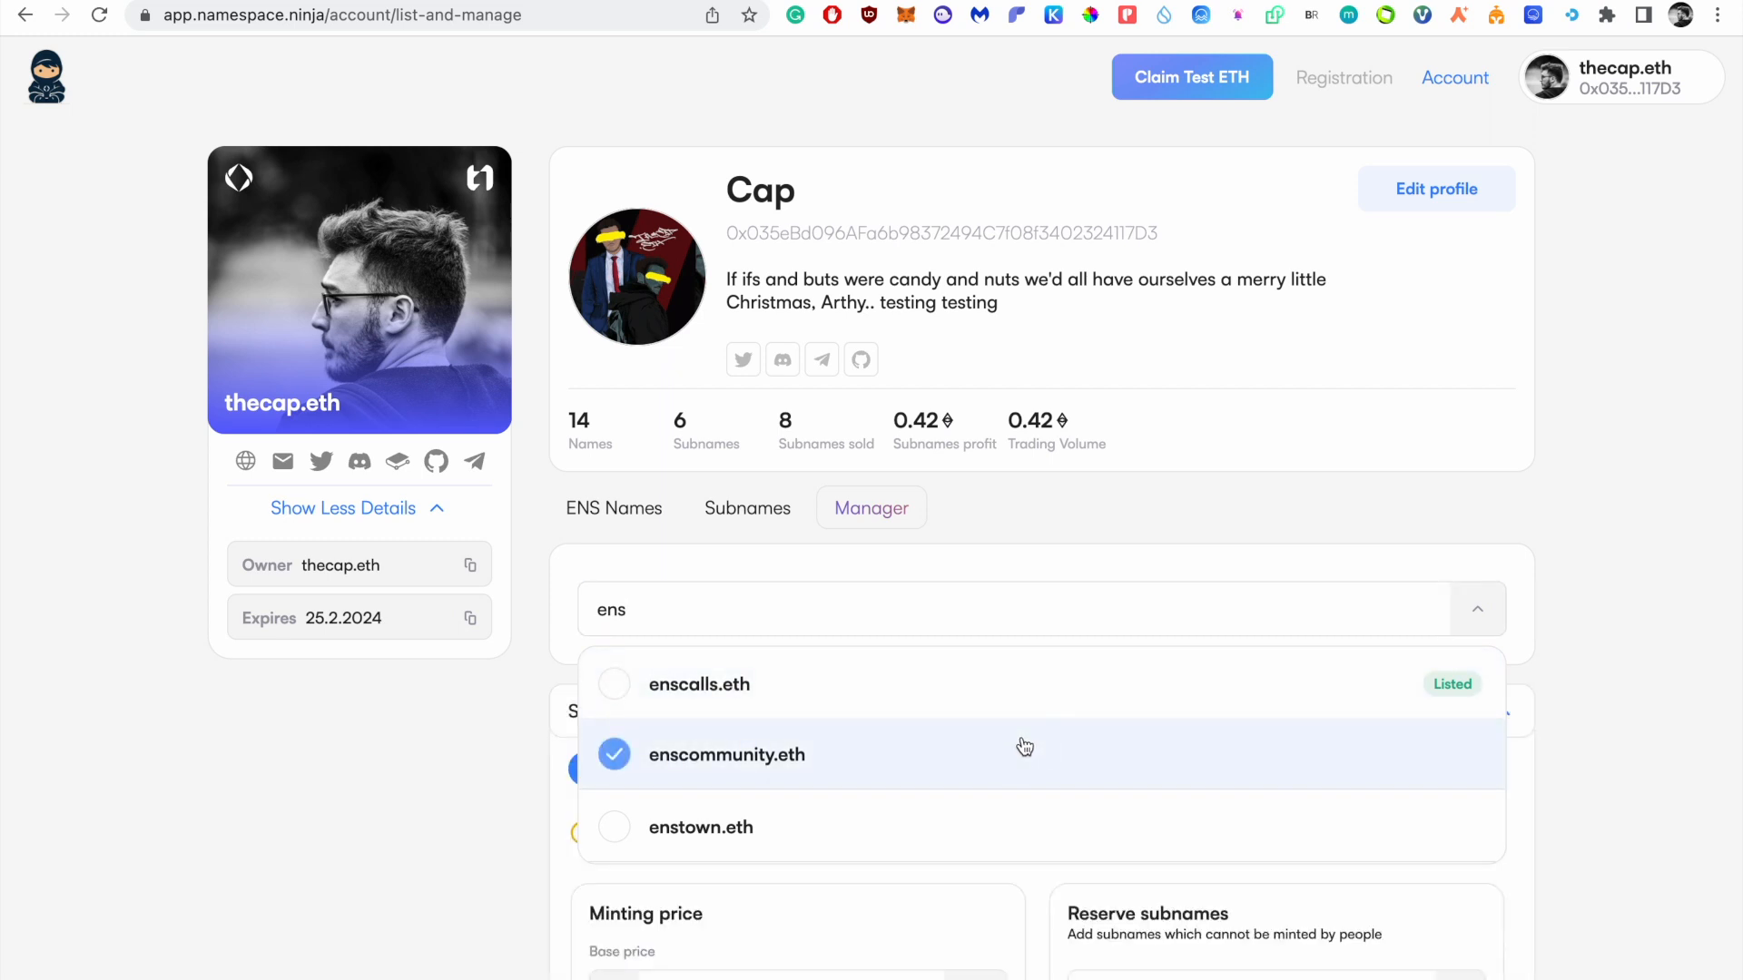
click(1692, 699)
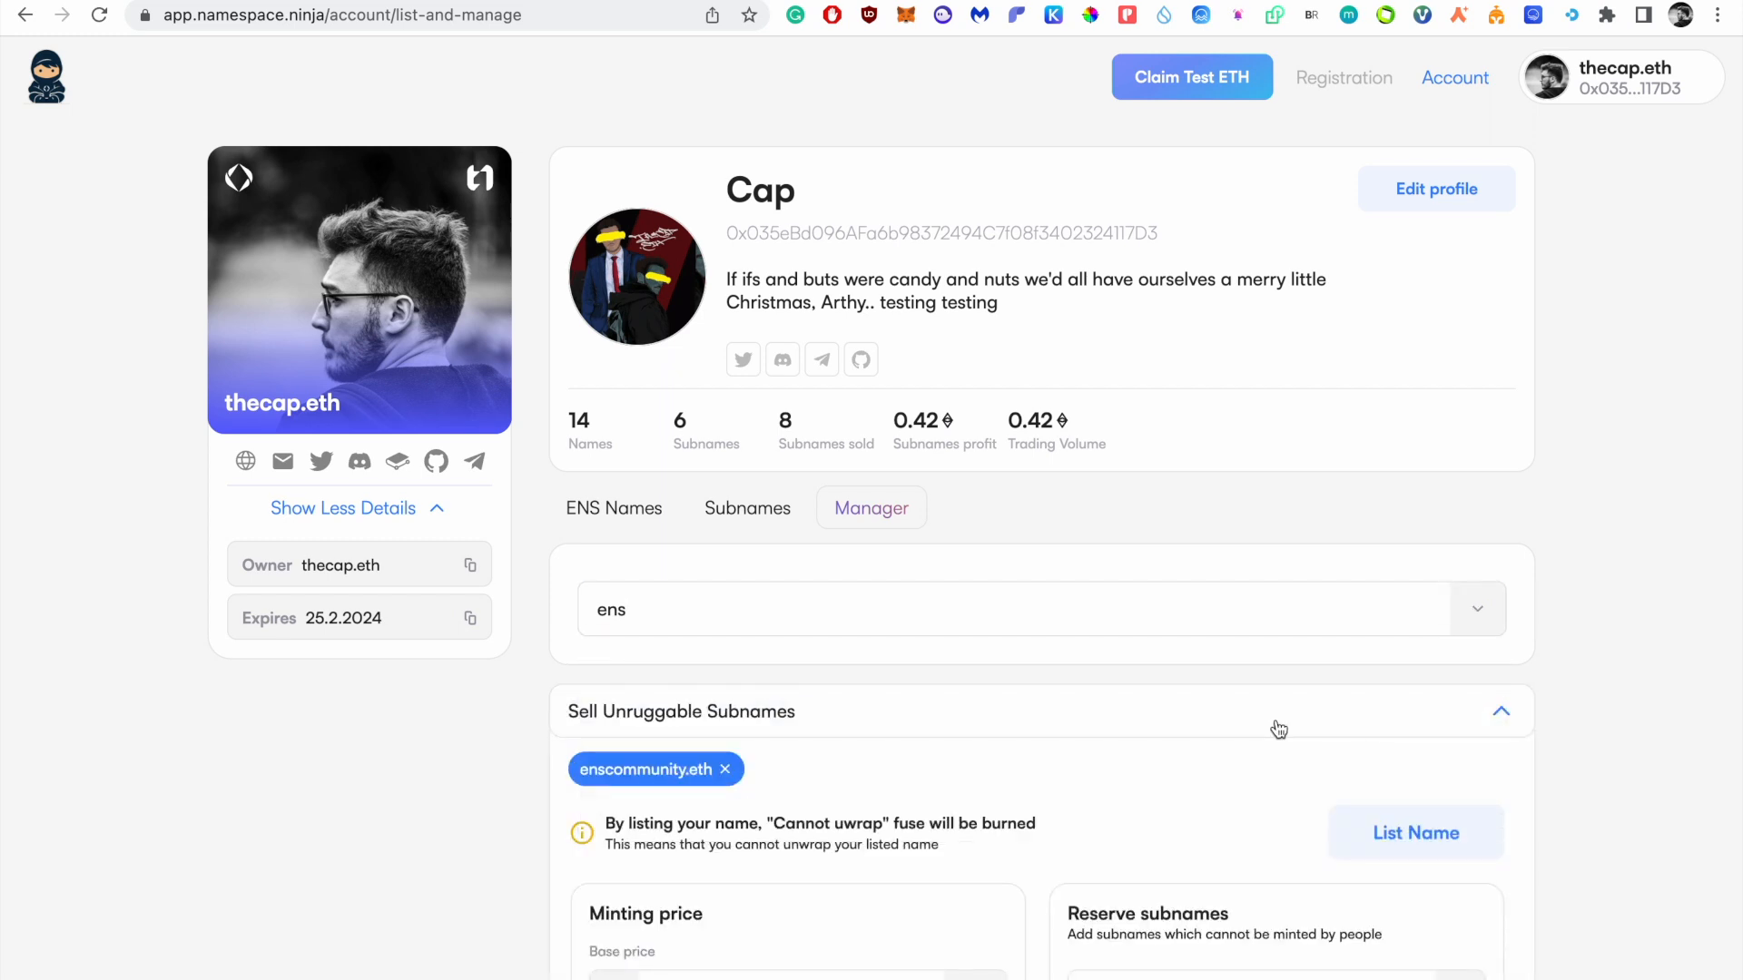
Step: Examine the subname selling settings of enscommunity.eth, from minting prices and reserved subnames to the deadline and whitelisting options
scroll(1078, 609, down, 2)
click(1089, 572)
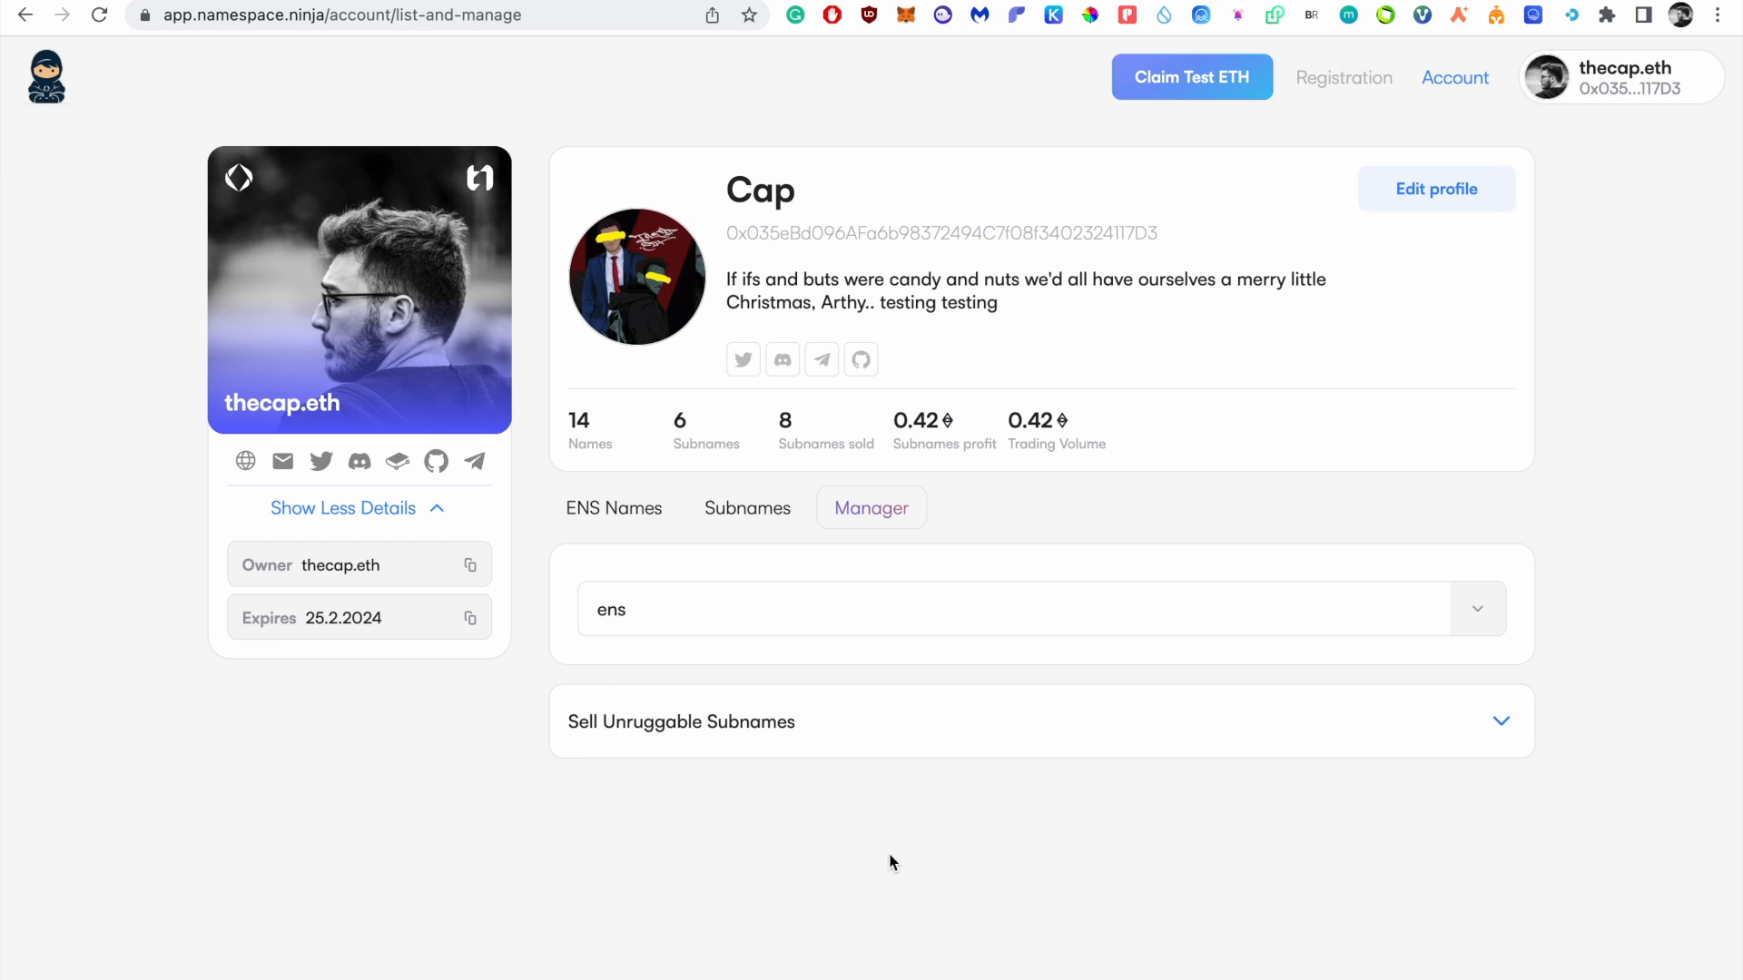
click(1302, 723)
scroll(1031, 750, down, 4)
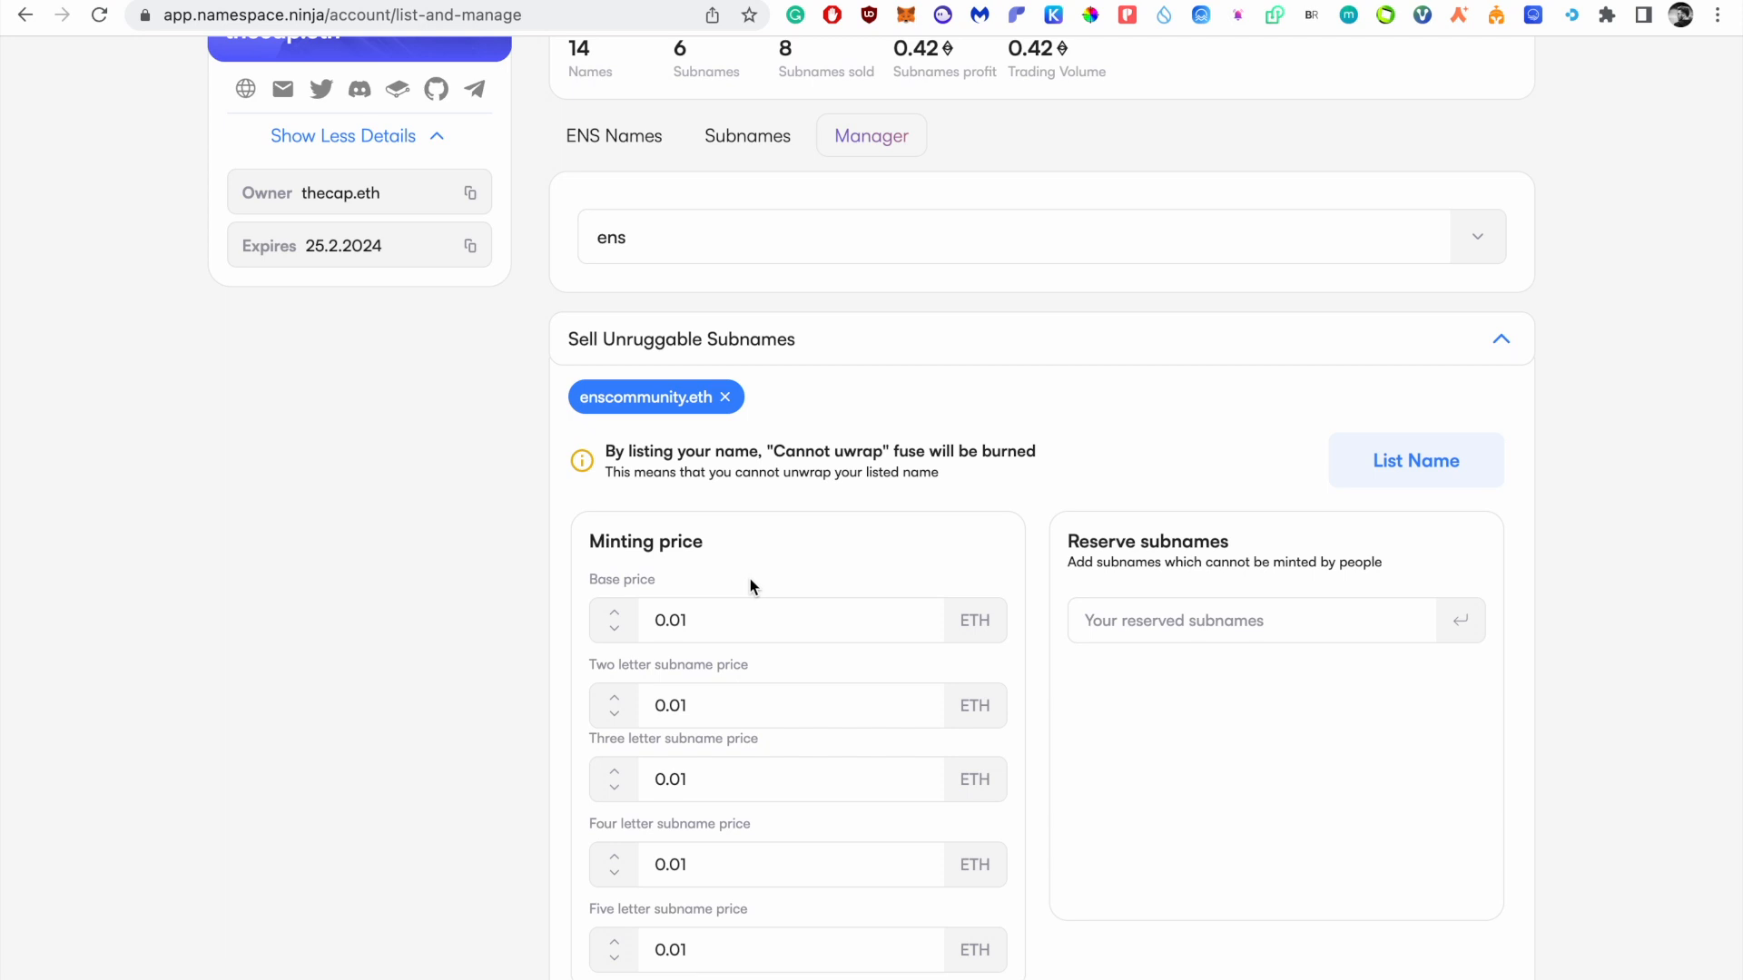
scroll(750, 583, down, 1)
scroll(743, 650, down, 2)
scroll(754, 622, up, 1)
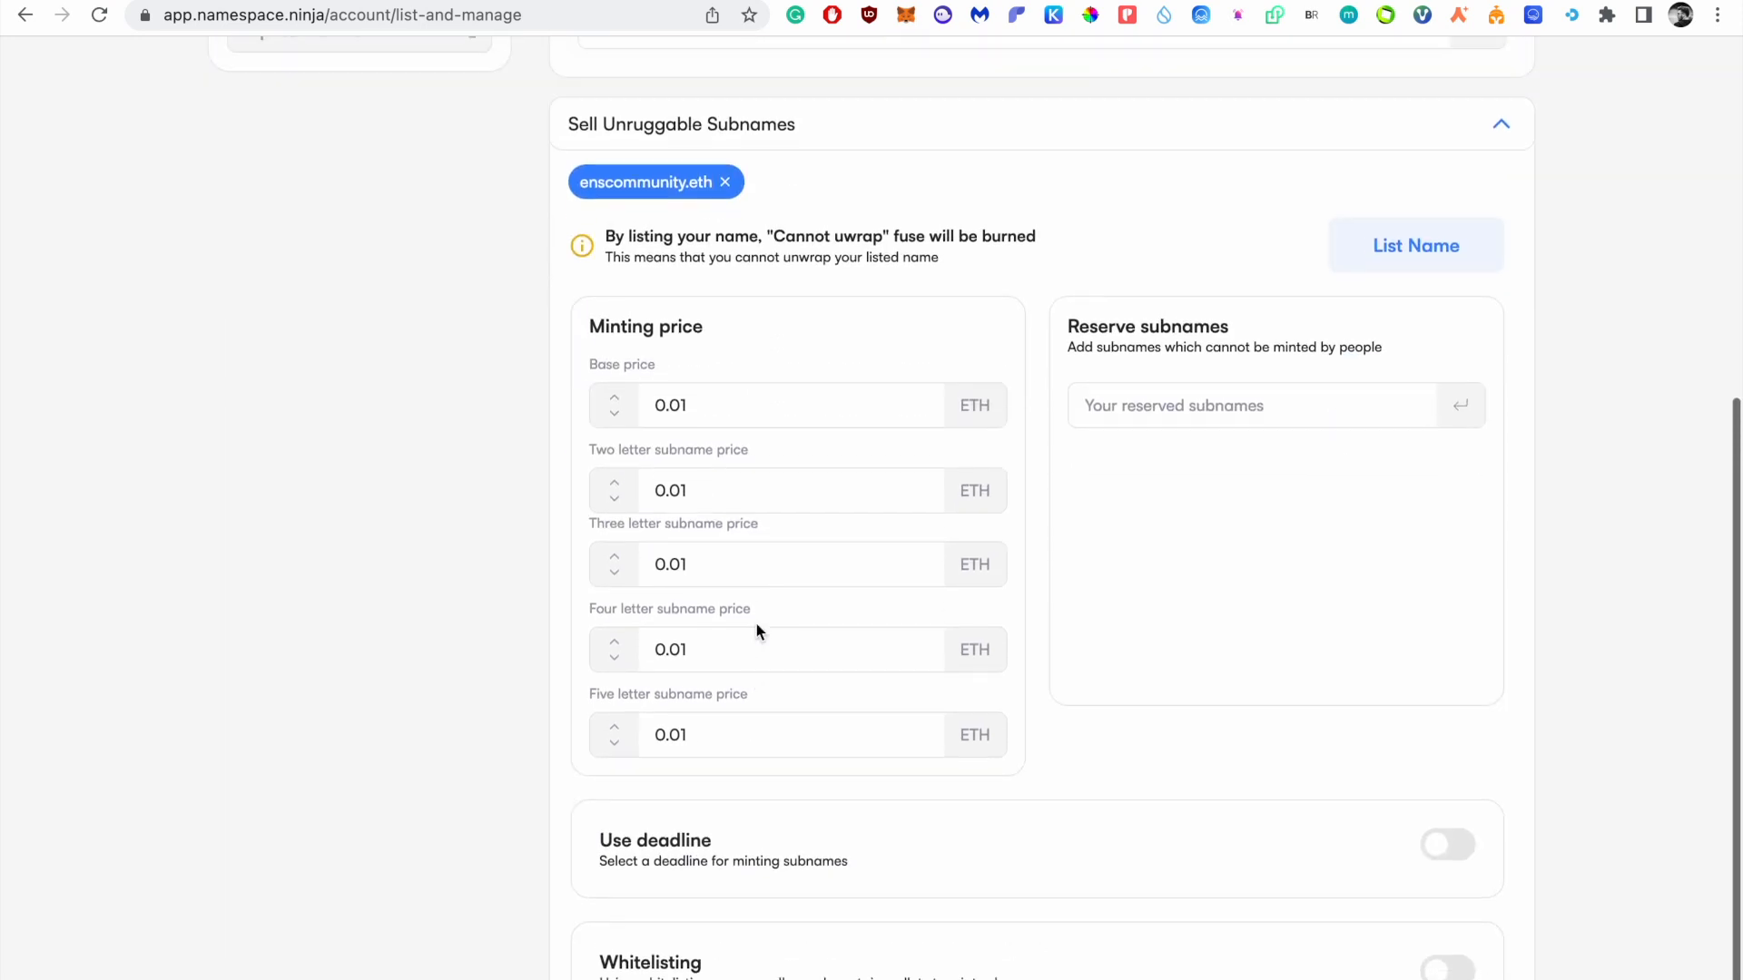
scroll(755, 623, up, 2)
Step: Set the base minting price to 0.001 ETH and the two letter subname price to 0.5 ETH
click(774, 554)
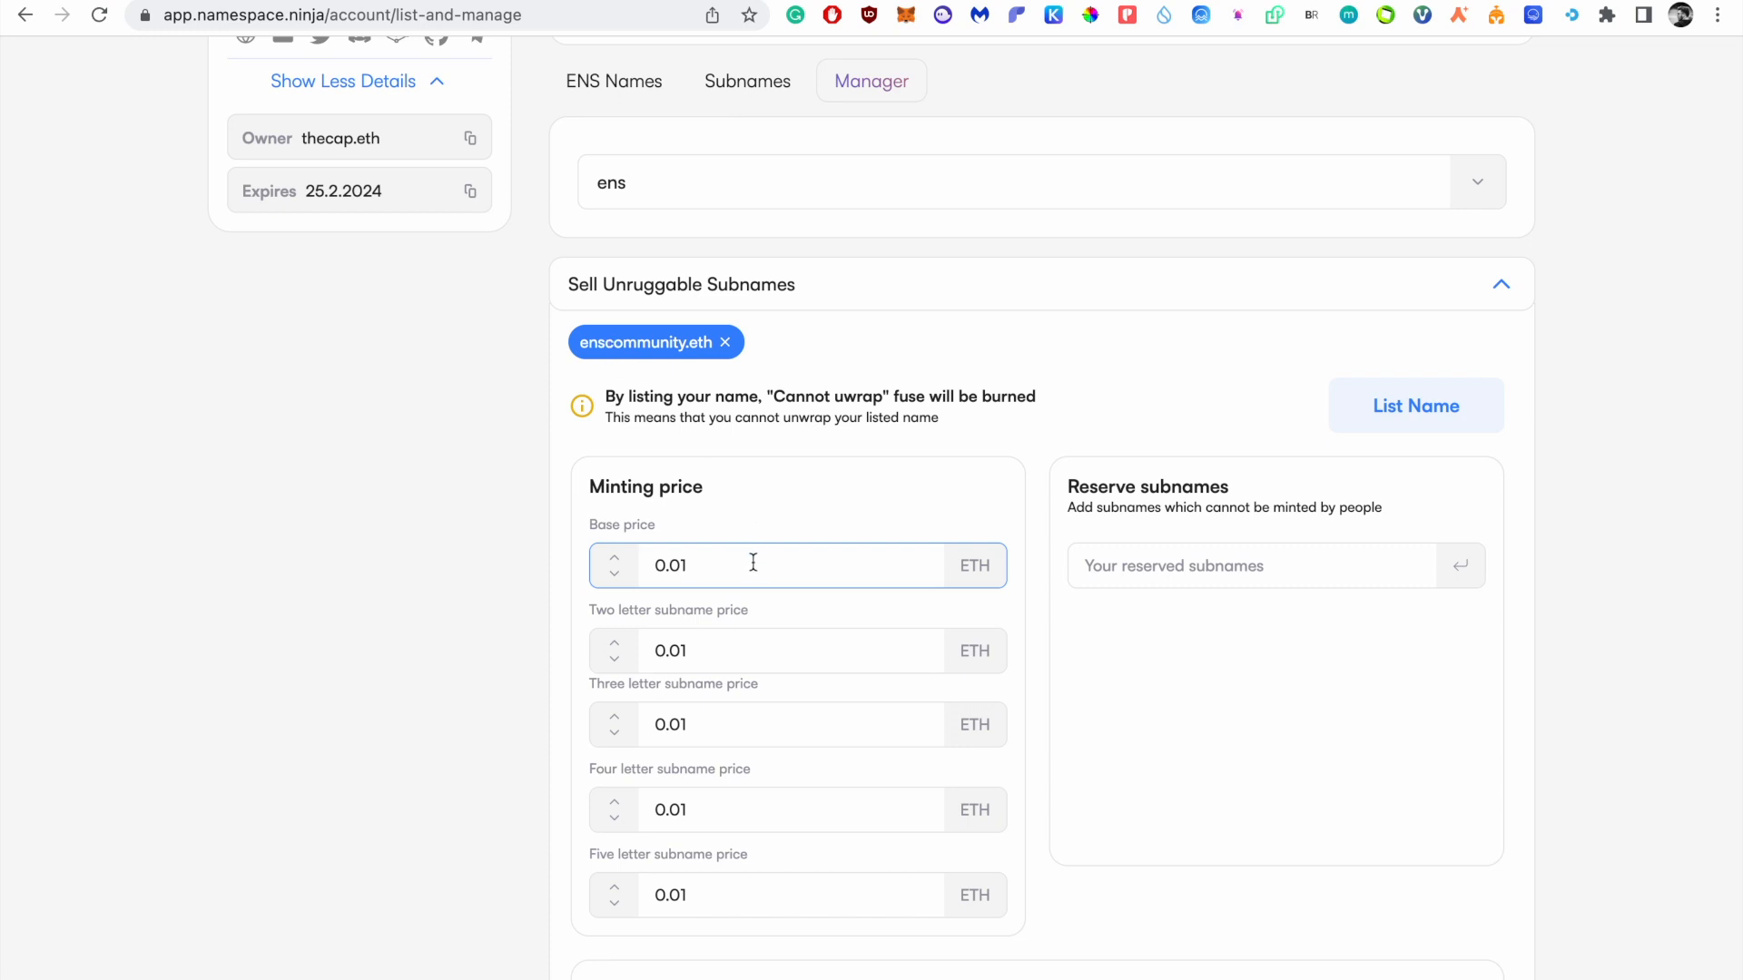
key(BackSpace)
click(740, 650)
key(BackSpace)
key(BackSpace)
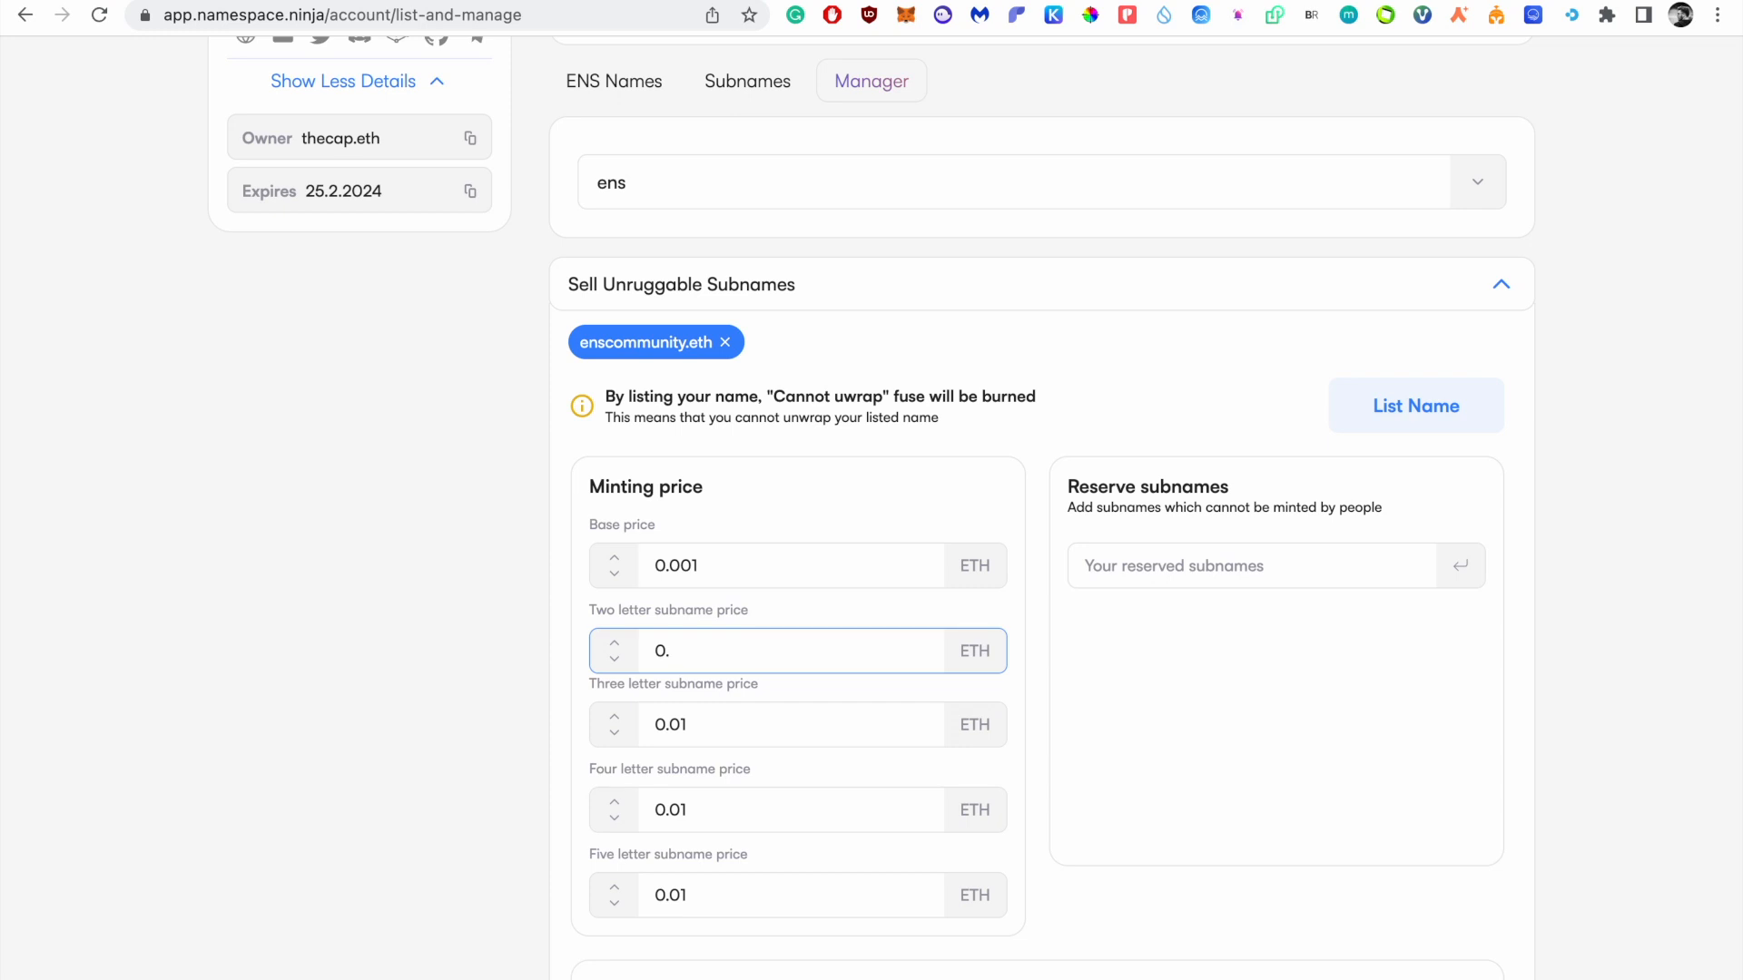
Step: Set the three letter subname price to 0.1 ETH and the four letter subname price to 0.05 ETH
click(743, 714)
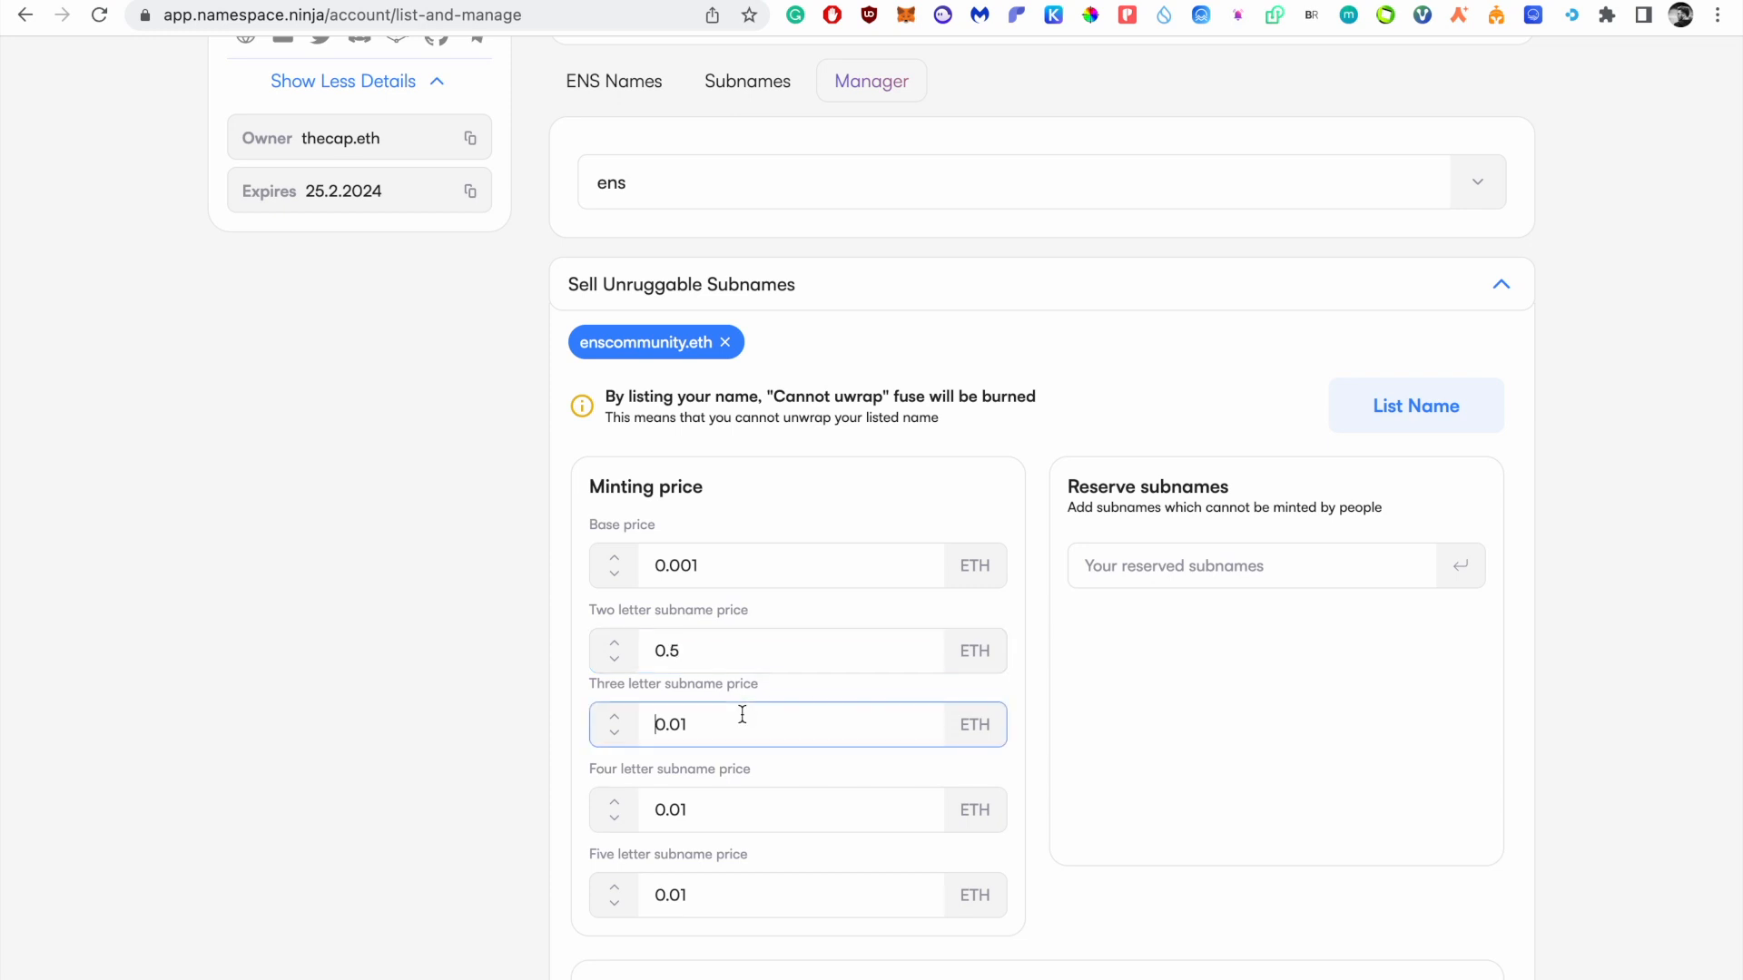
key(BackSpace)
key(BackSpace)
scroll(738, 751, down, 1)
click(757, 741)
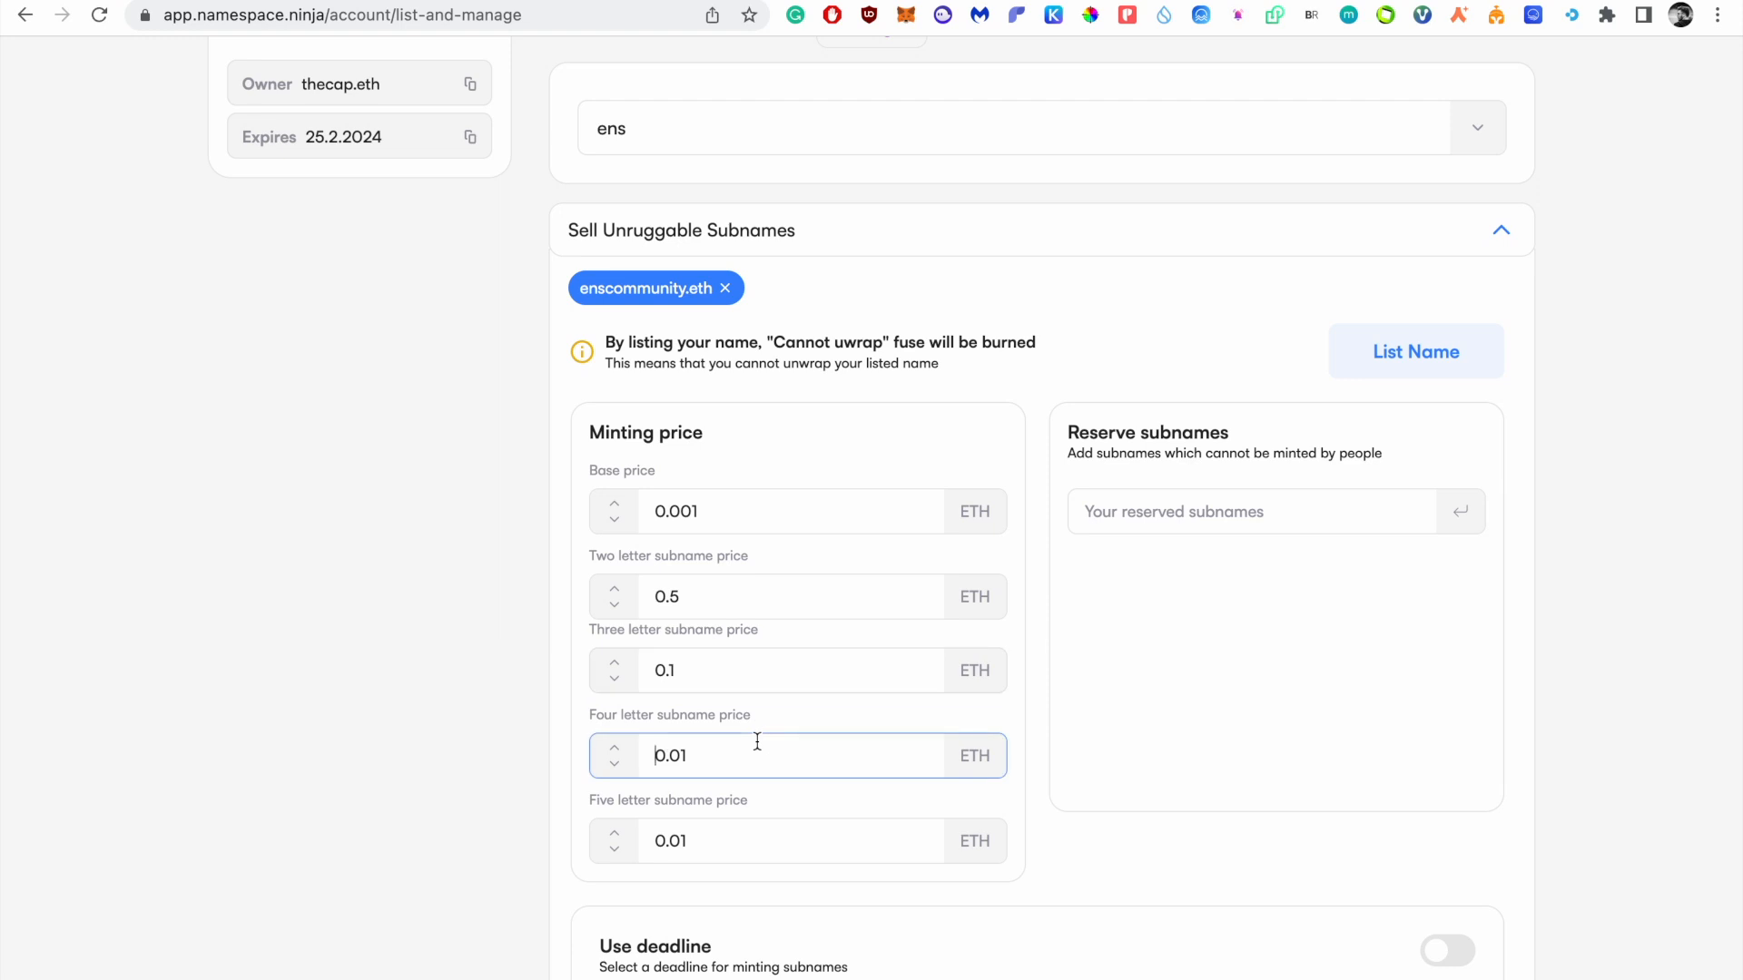
text(0)
Step: Set the five letter subname price to 0.02 ETH
click(739, 854)
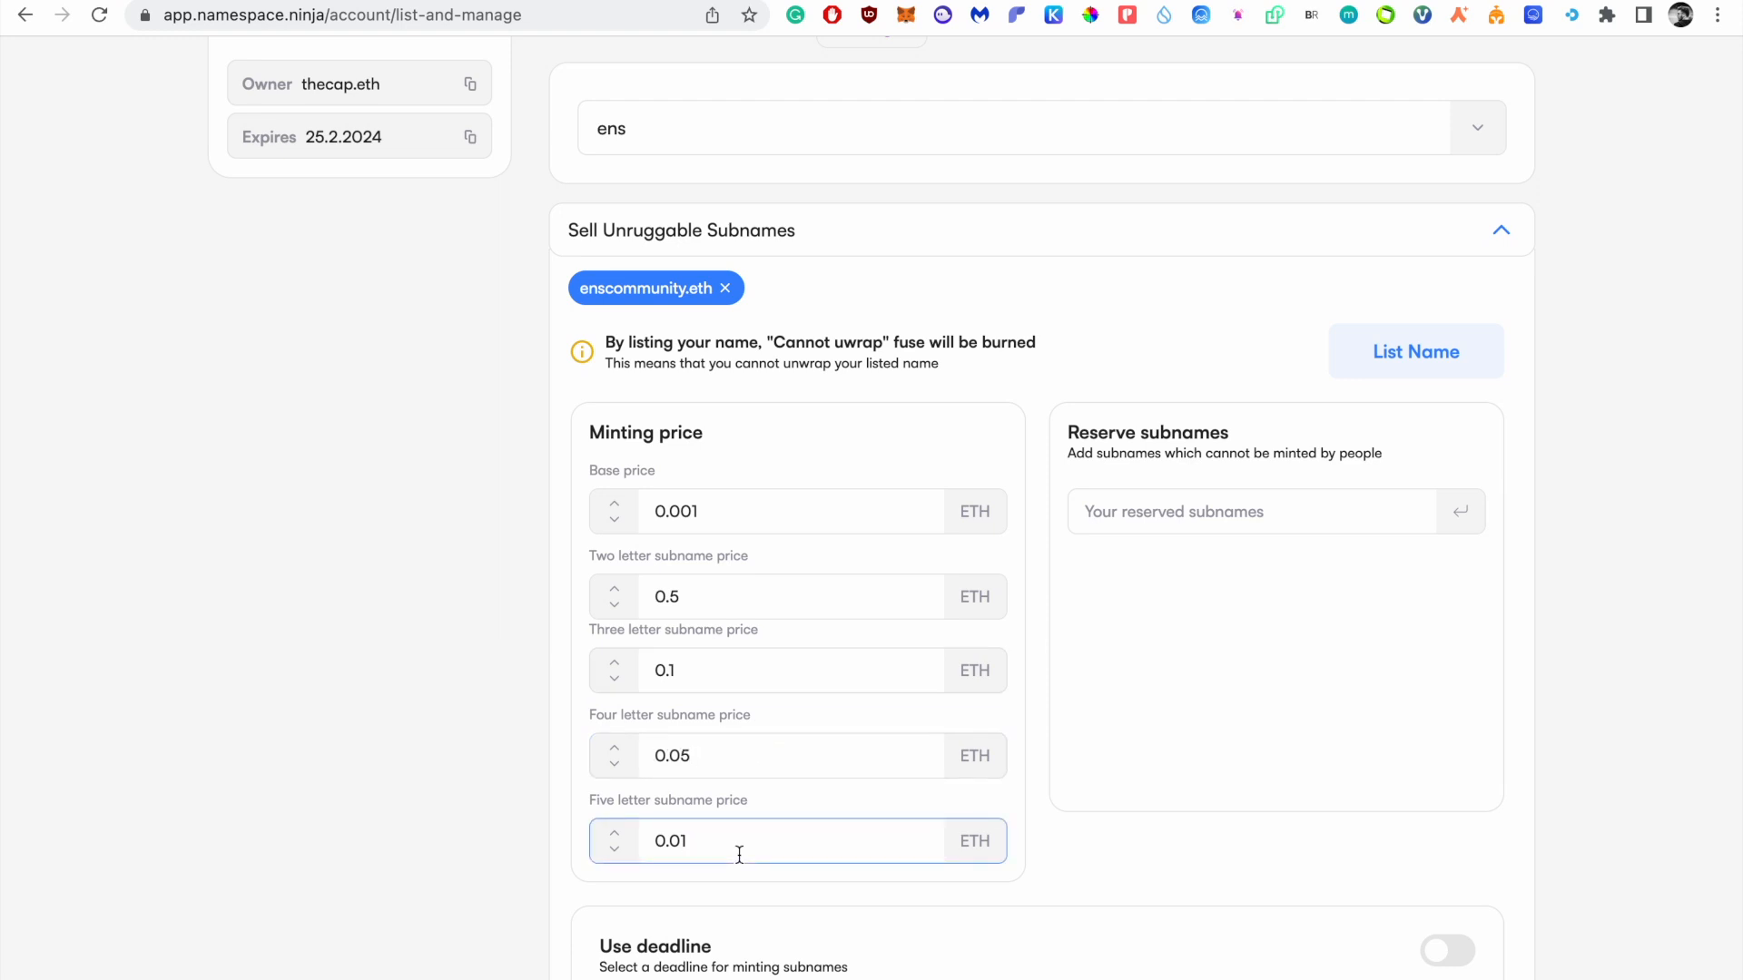
key(BackSpace)
text(2)
click(1240, 570)
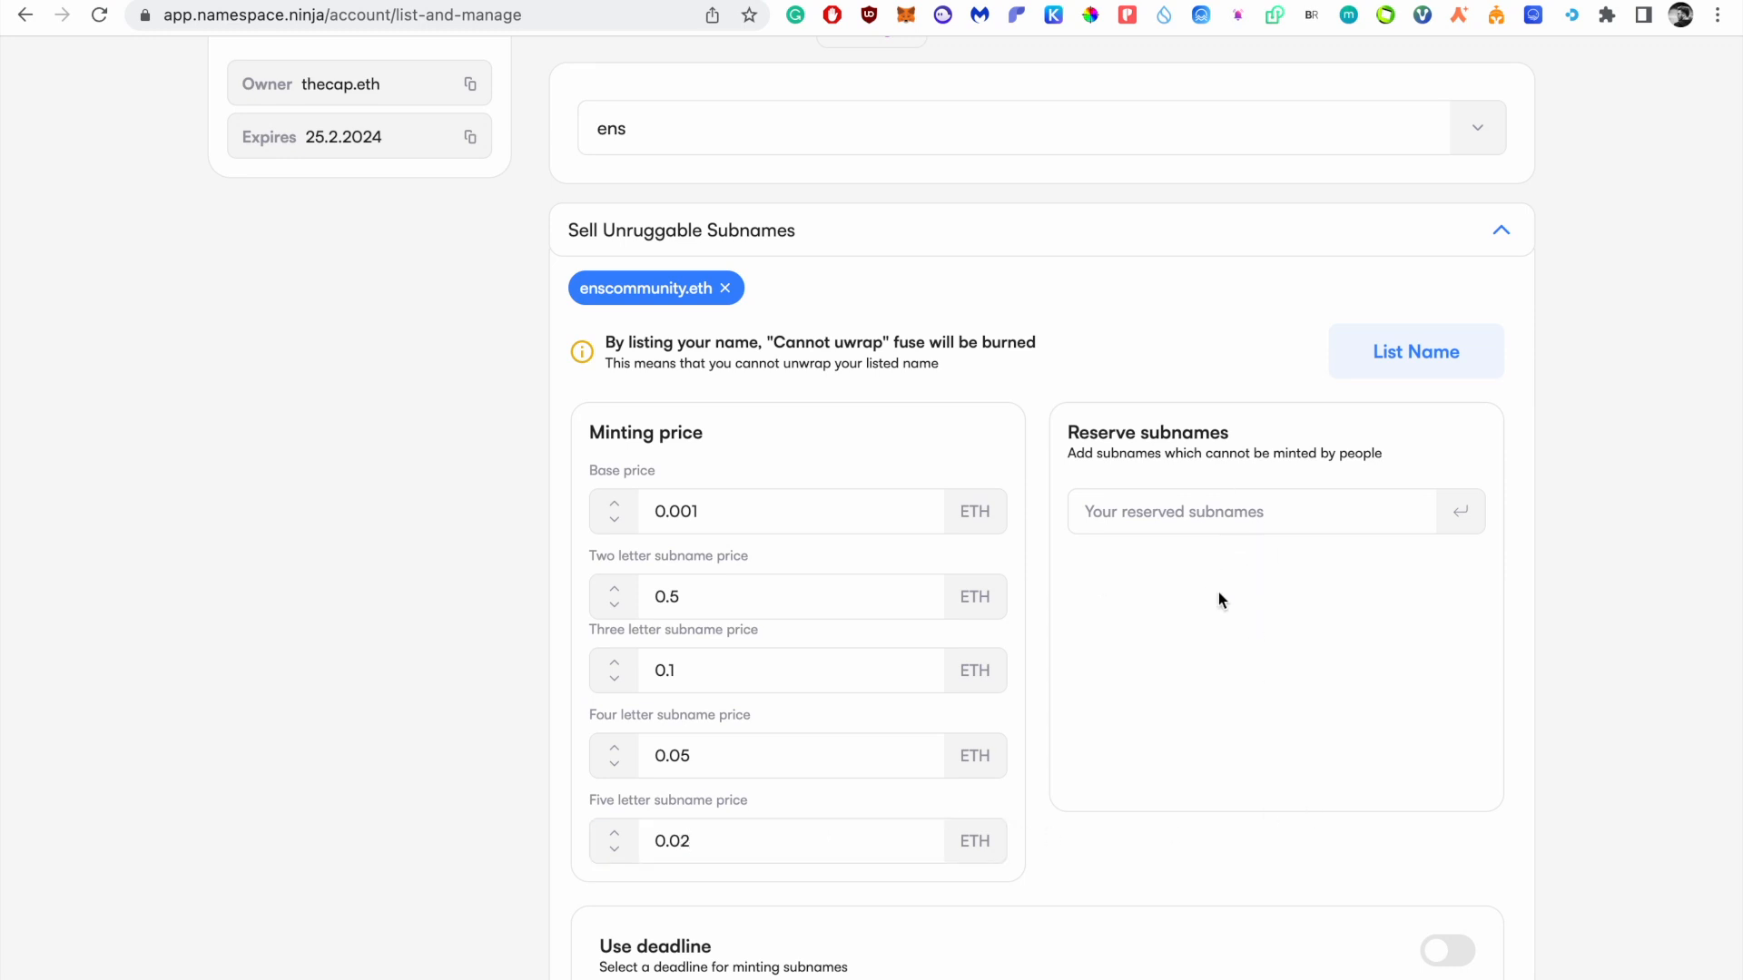
Step: Add office and email to the reserved subnames of enscommunity.eth
click(1258, 516)
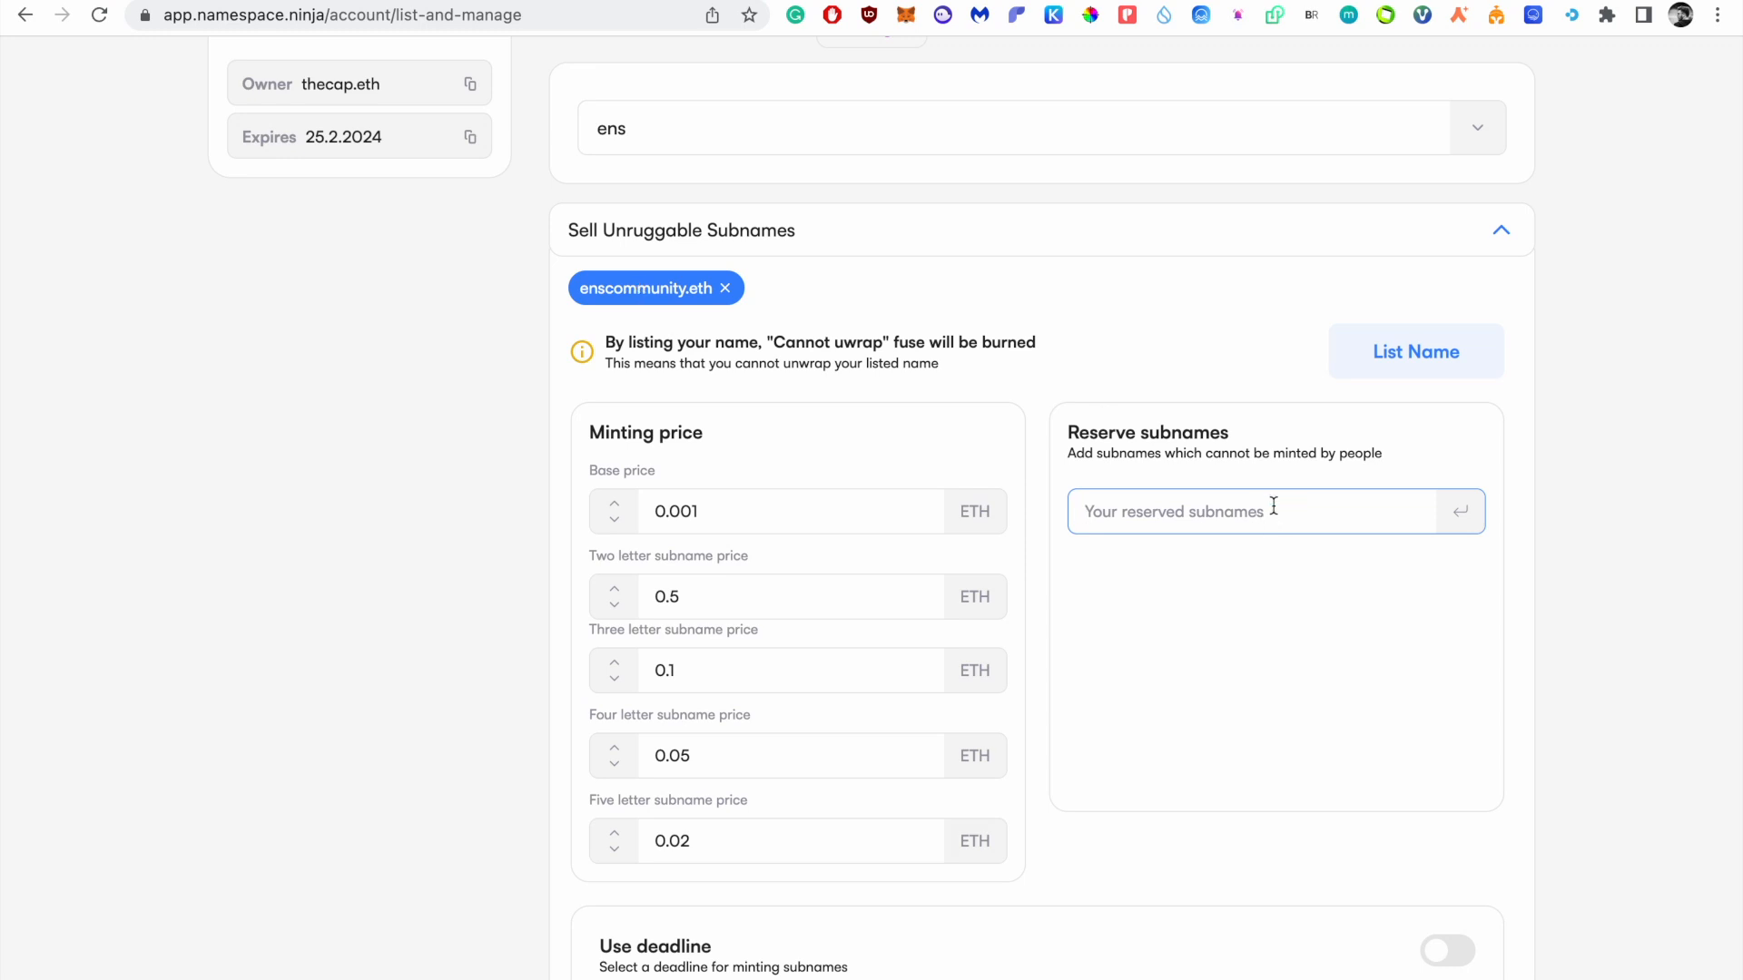
text(office)
key(Return)
text(email)
key(Return)
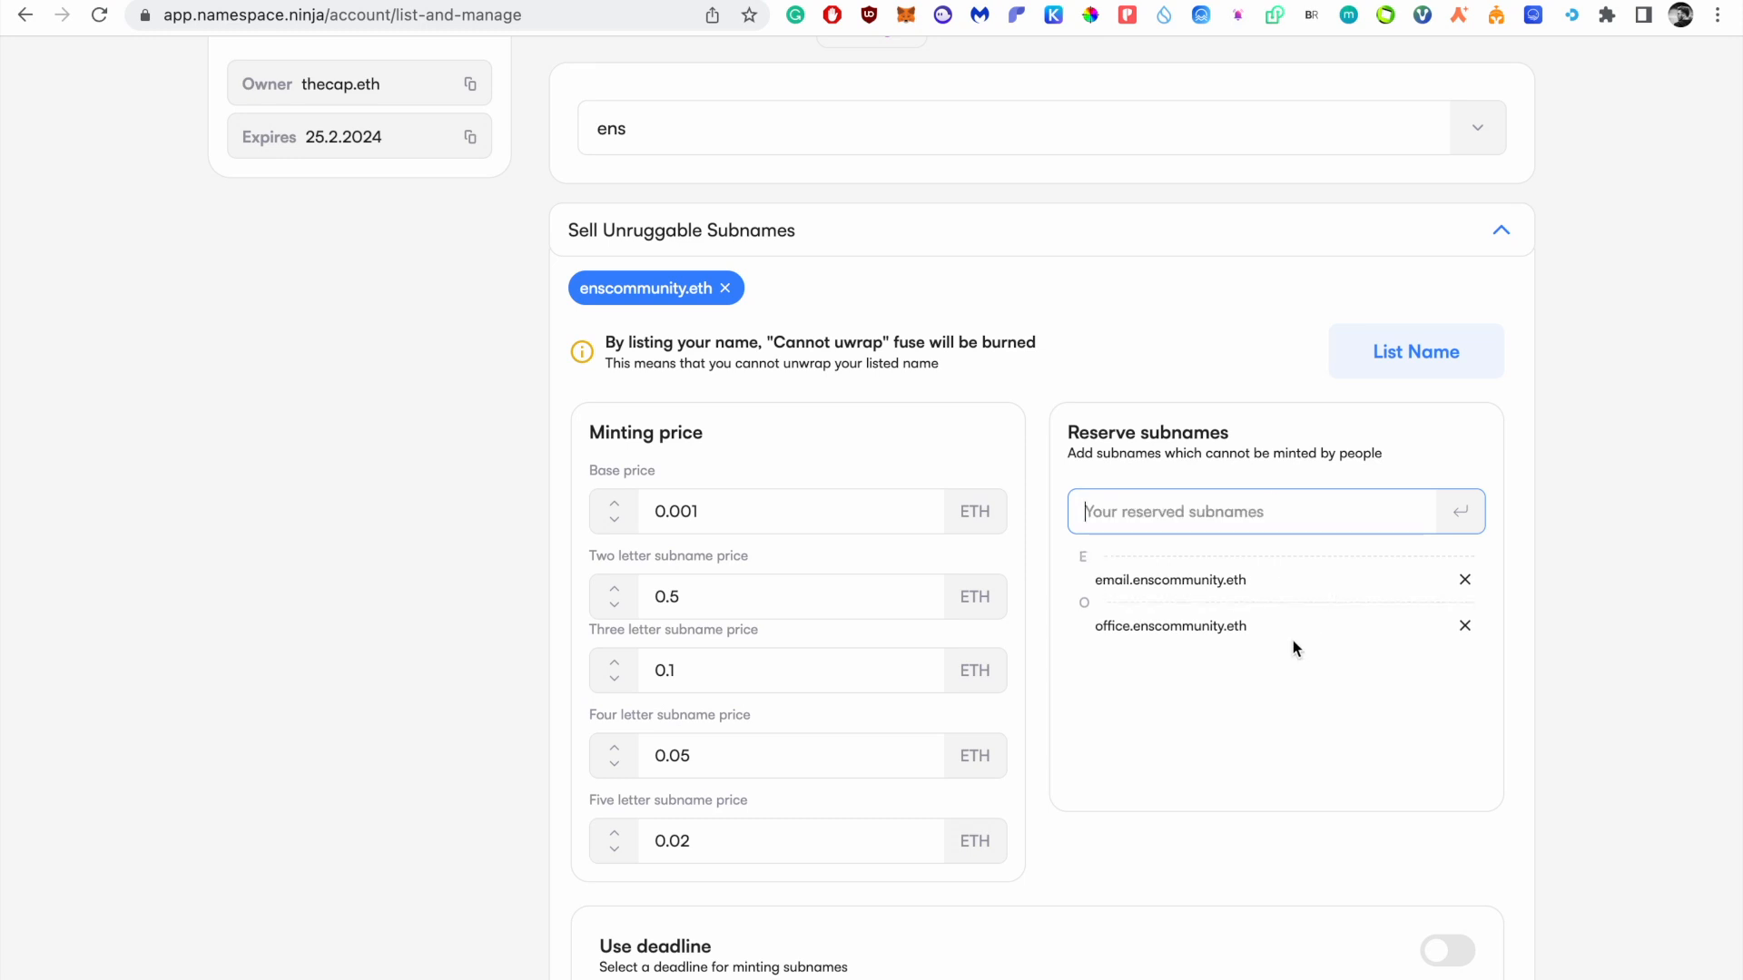
Step: Reserve the subname firstname and another one matching the account's profile name
text(firstname)
key(Return)
text(cap)
key(Return)
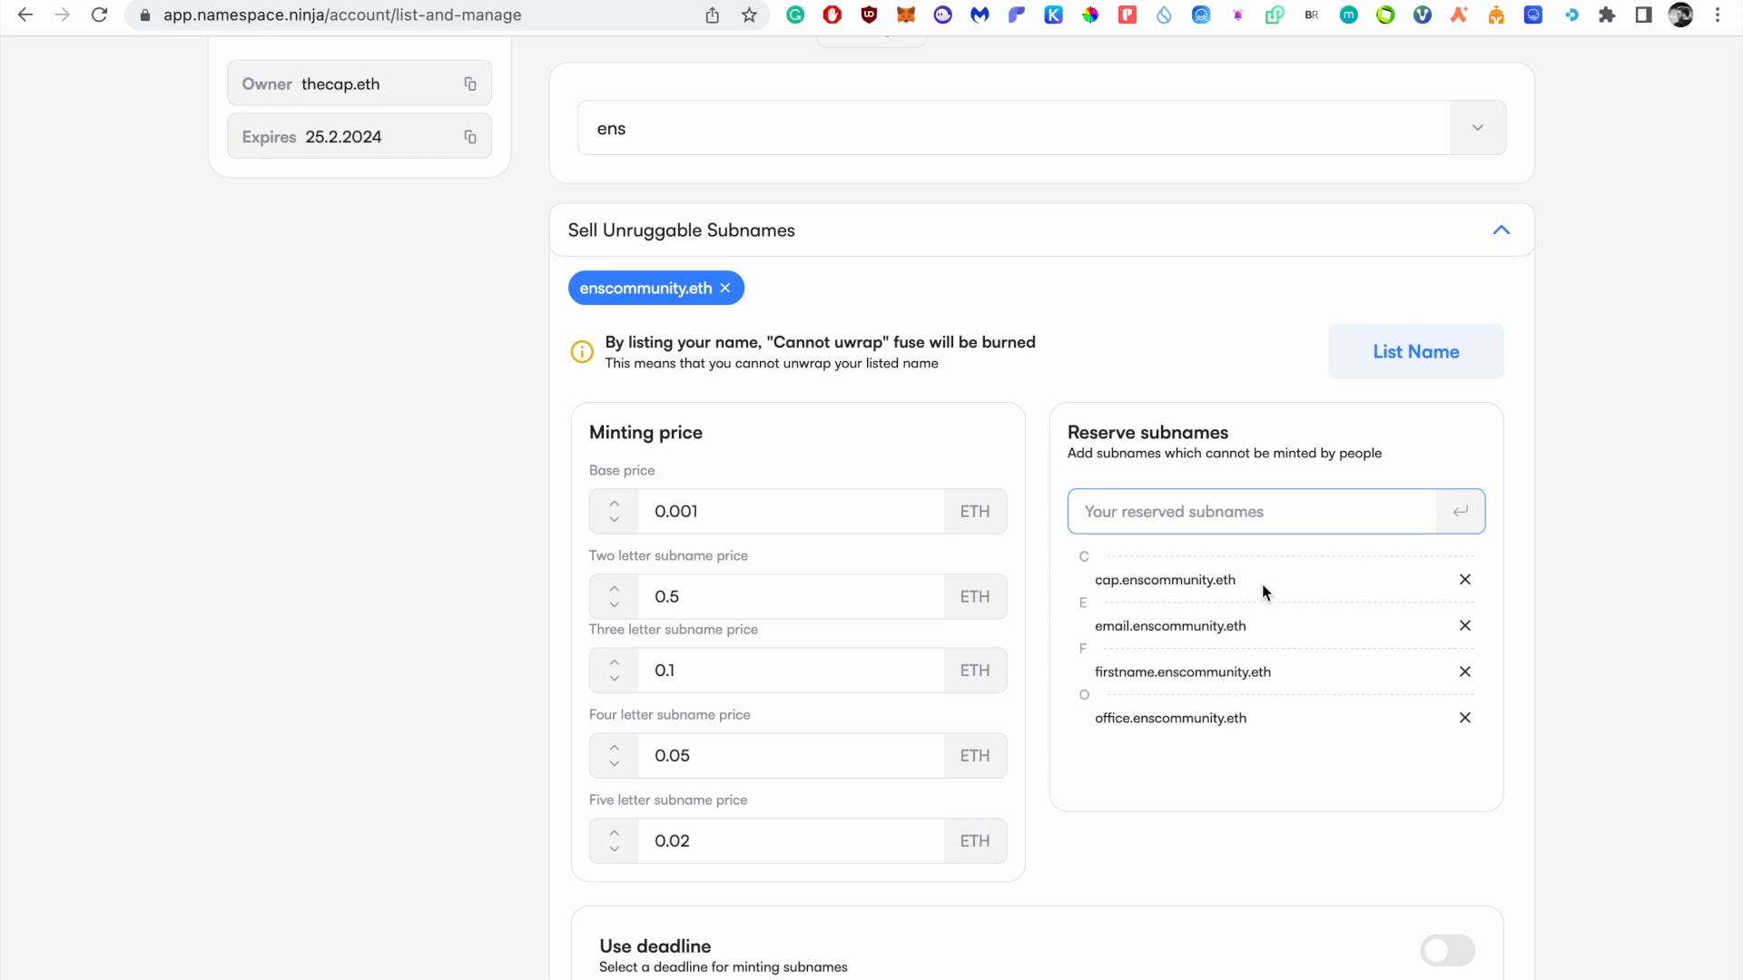
Step: Add two common first names to the reserved subnames of enscommunity.eth
text(jo)
key(BackSpace)
key(BackSpace)
text(john)
key(Return)
text(bill)
key(Return)
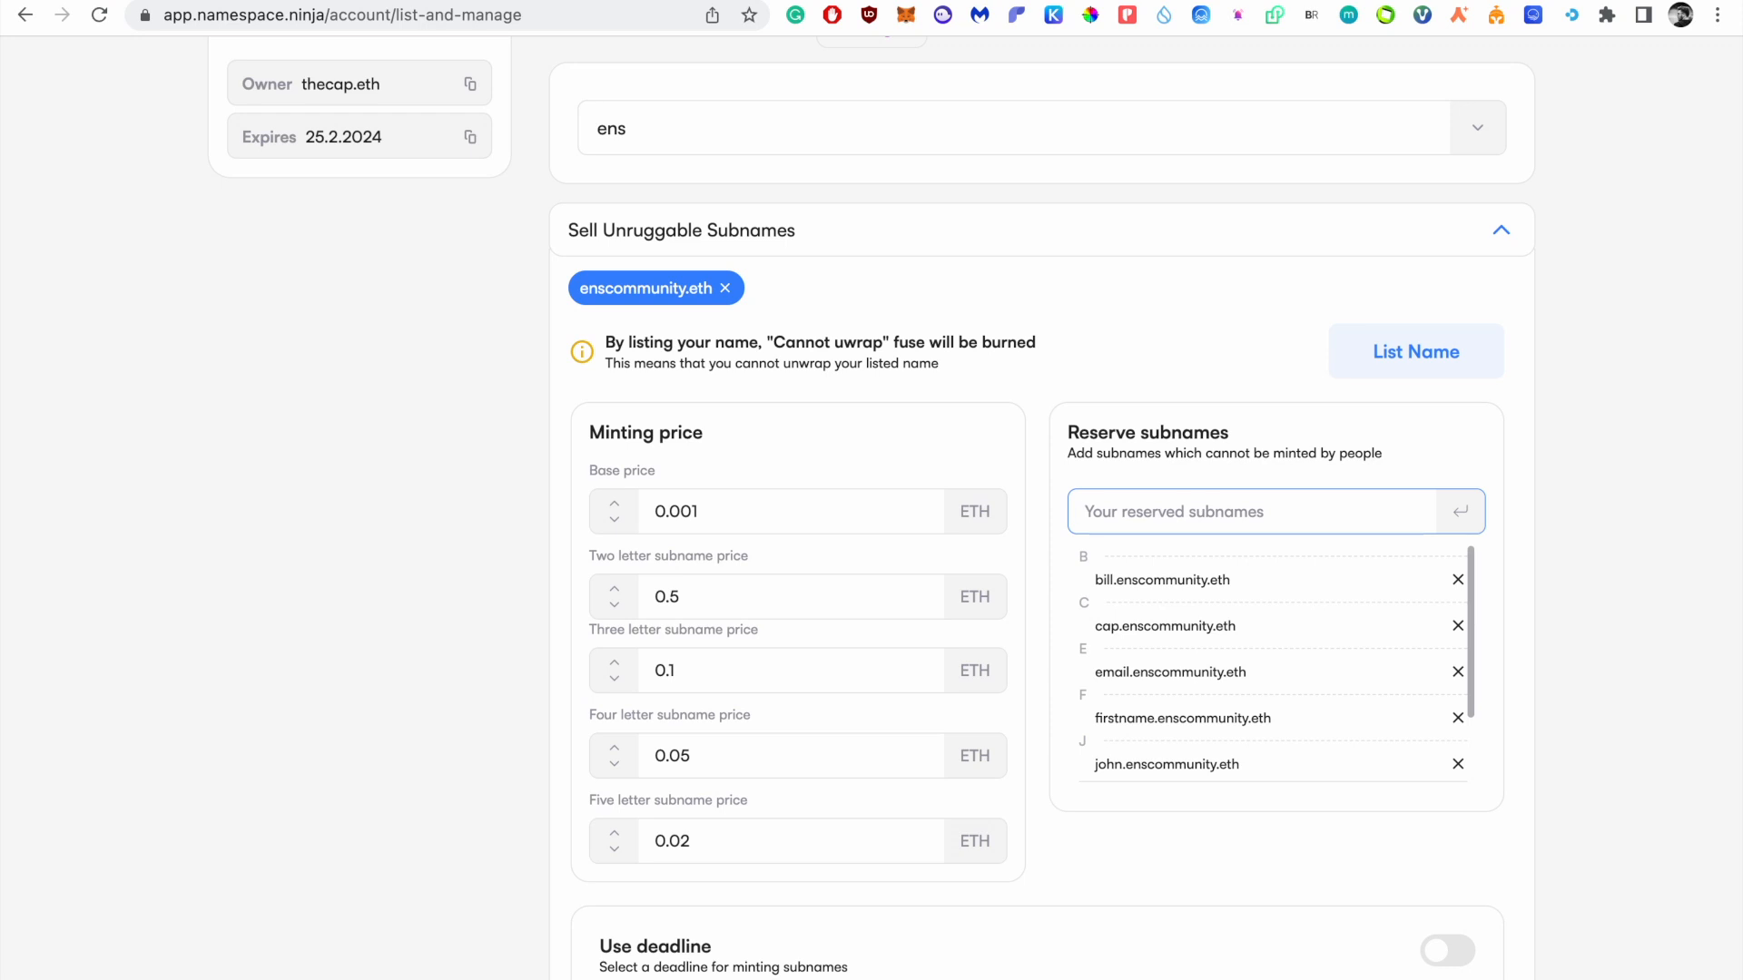
scroll(1326, 727, down, 2)
scroll(1322, 724, up, 2)
click(925, 355)
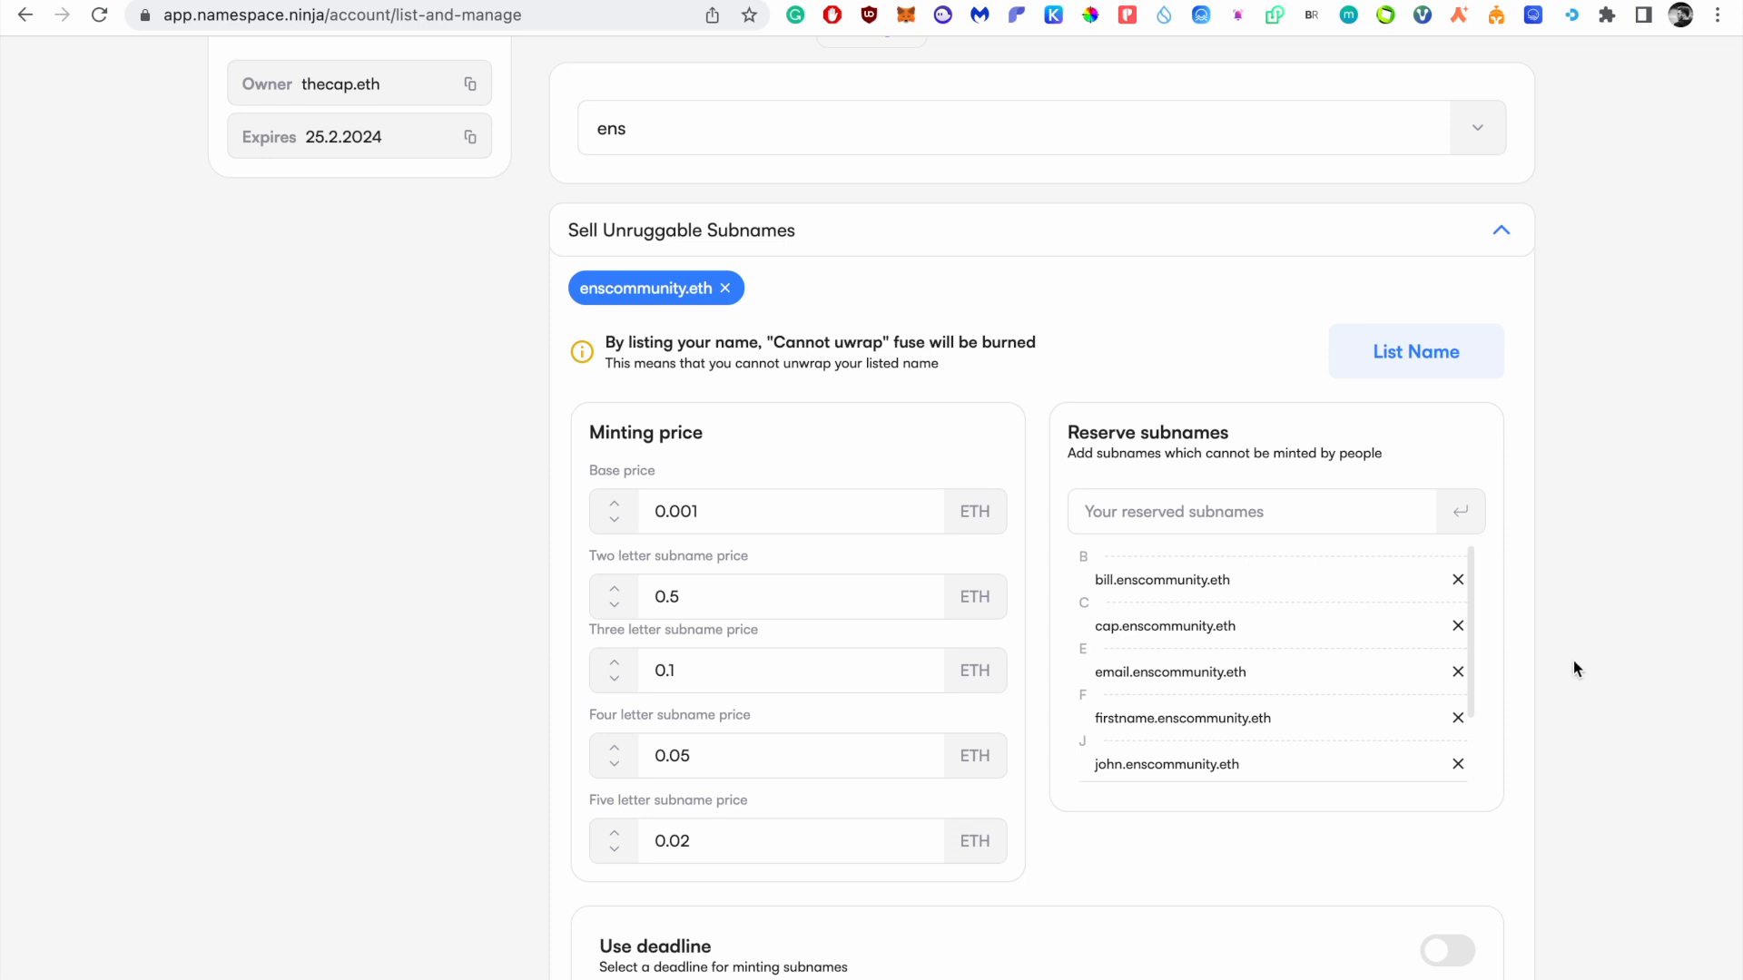
Step: Turn on the deadline for minting subnames and open its date for editing
scroll(1573, 669, down, 3)
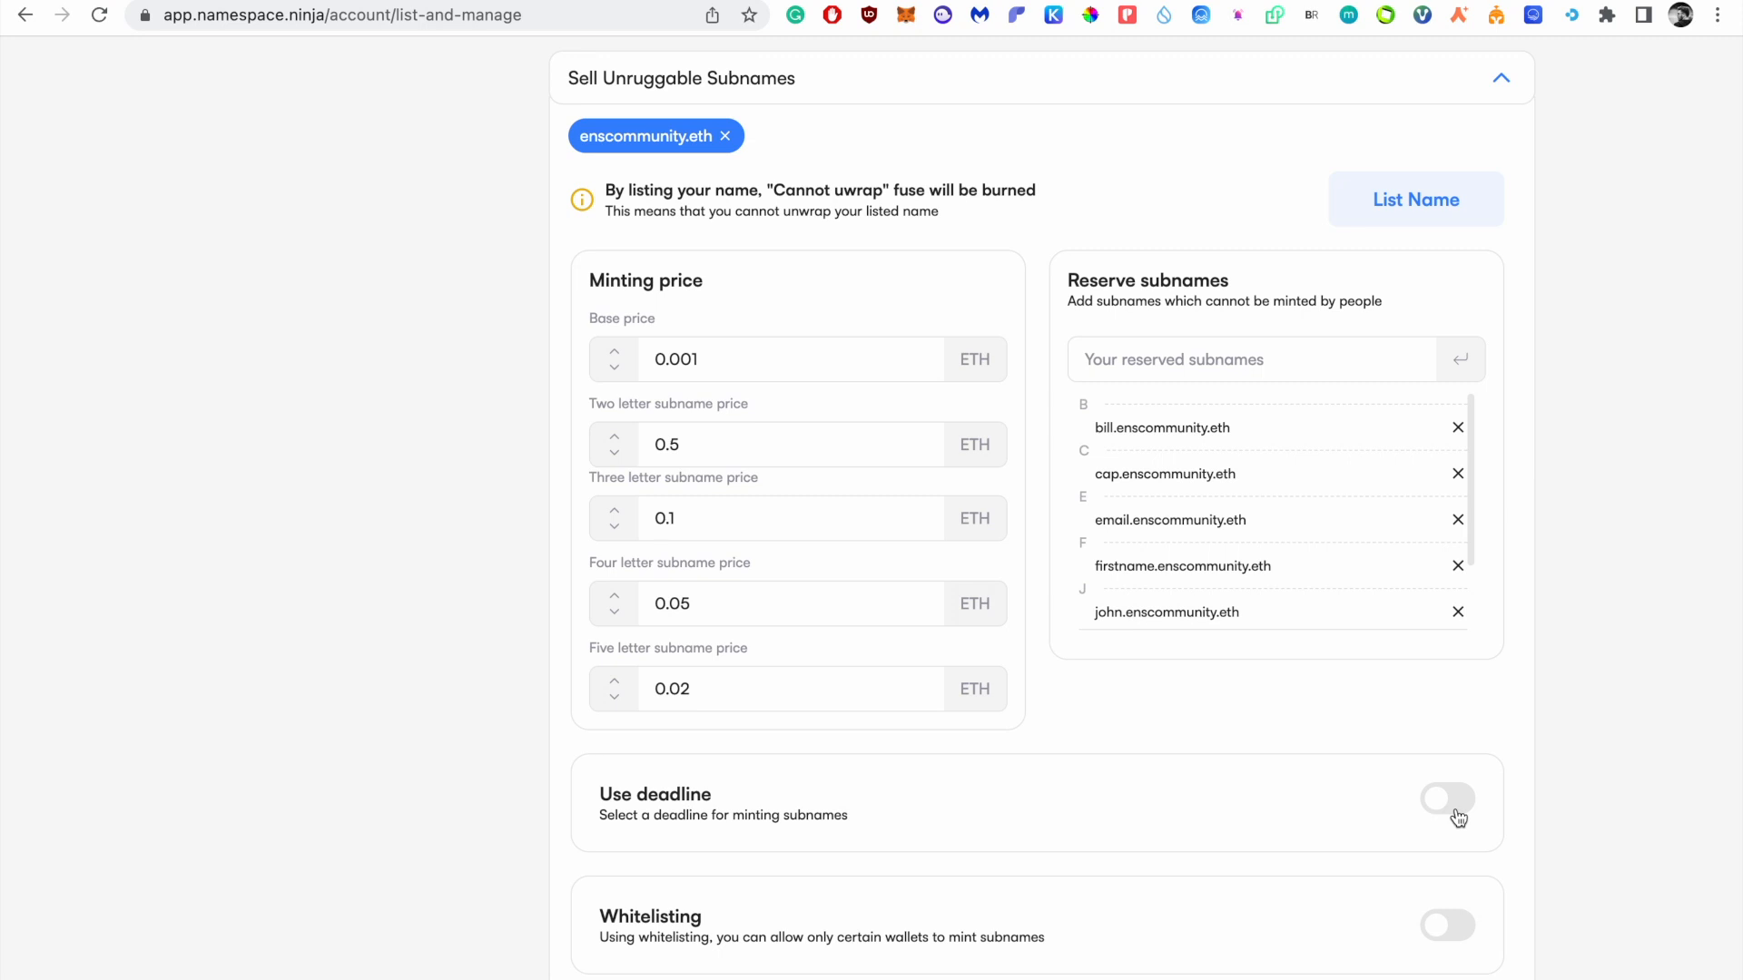
click(1458, 816)
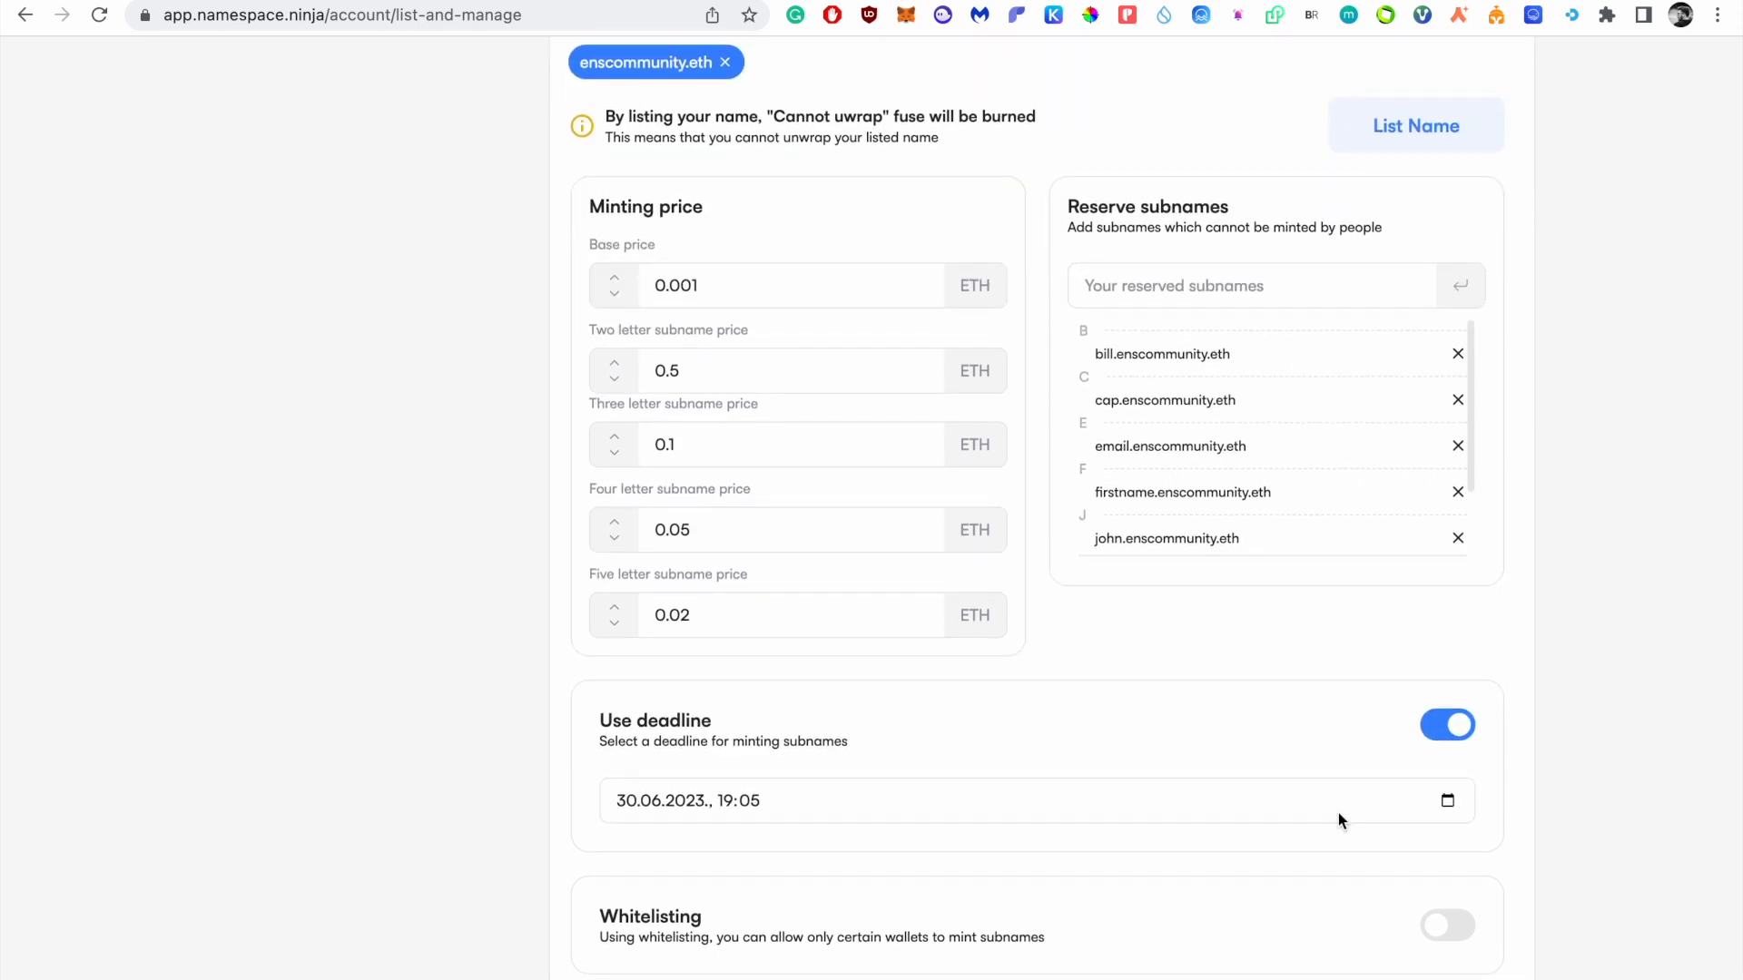
click(1447, 802)
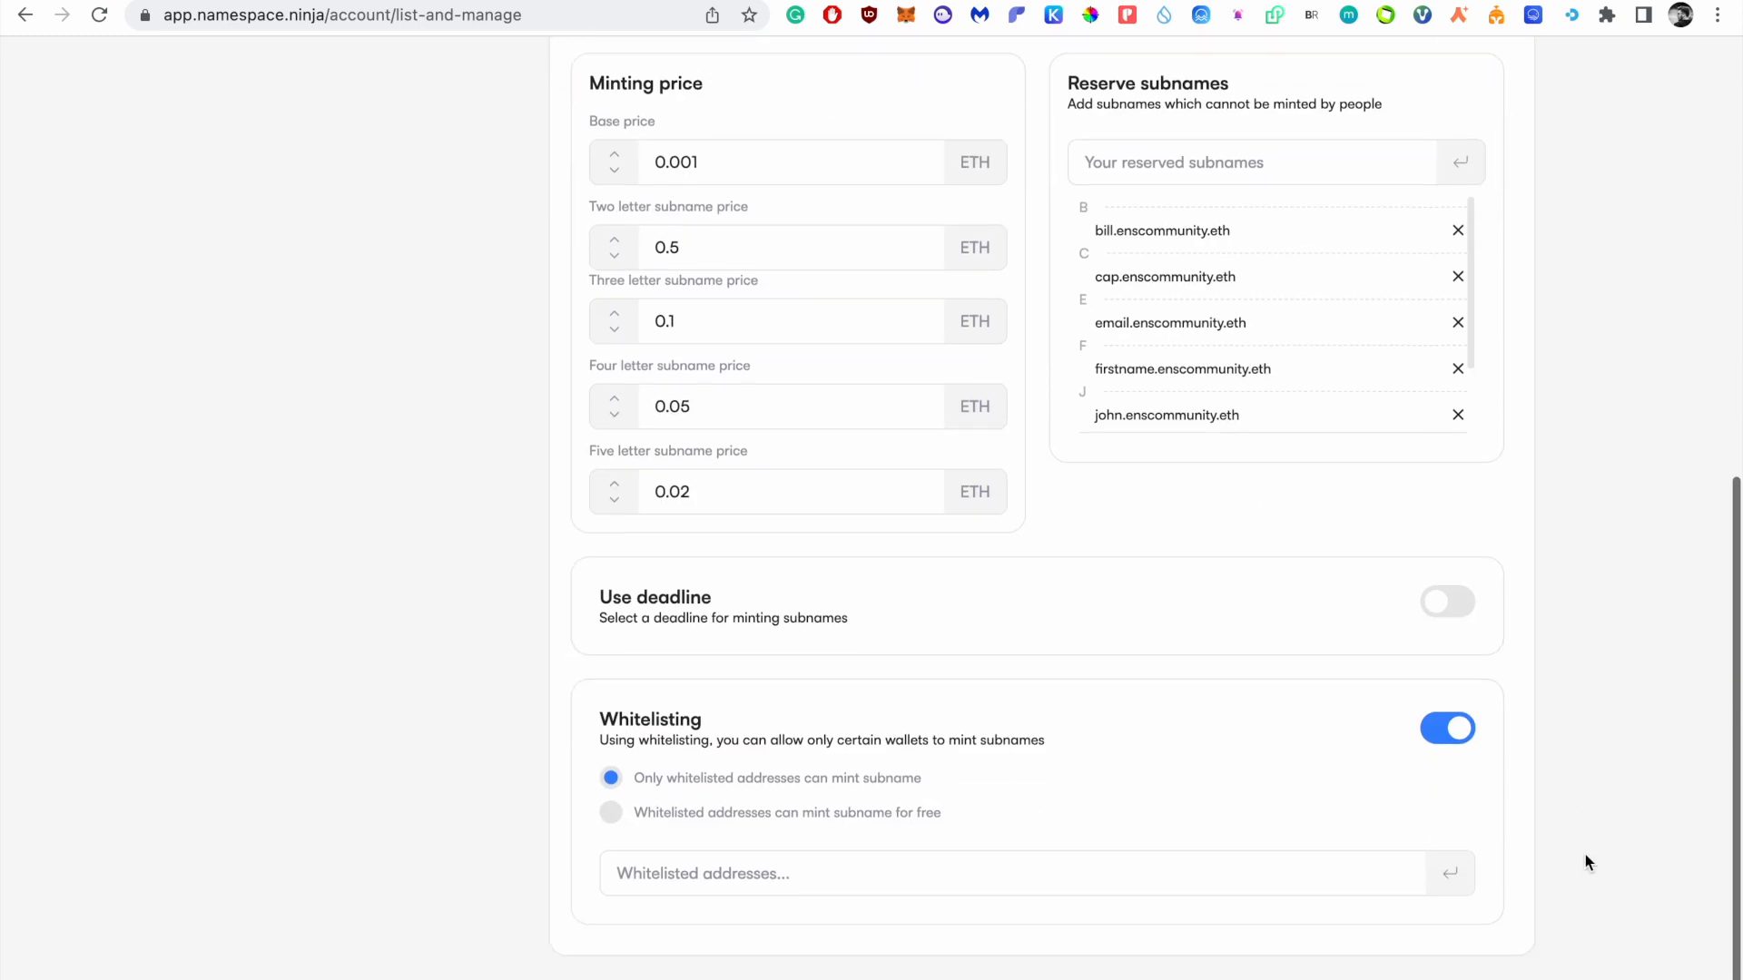
Step: Try both whitelisting modes and choose the one where only whitelisted addresses can mint a subname
scroll(1585, 853, up, 1)
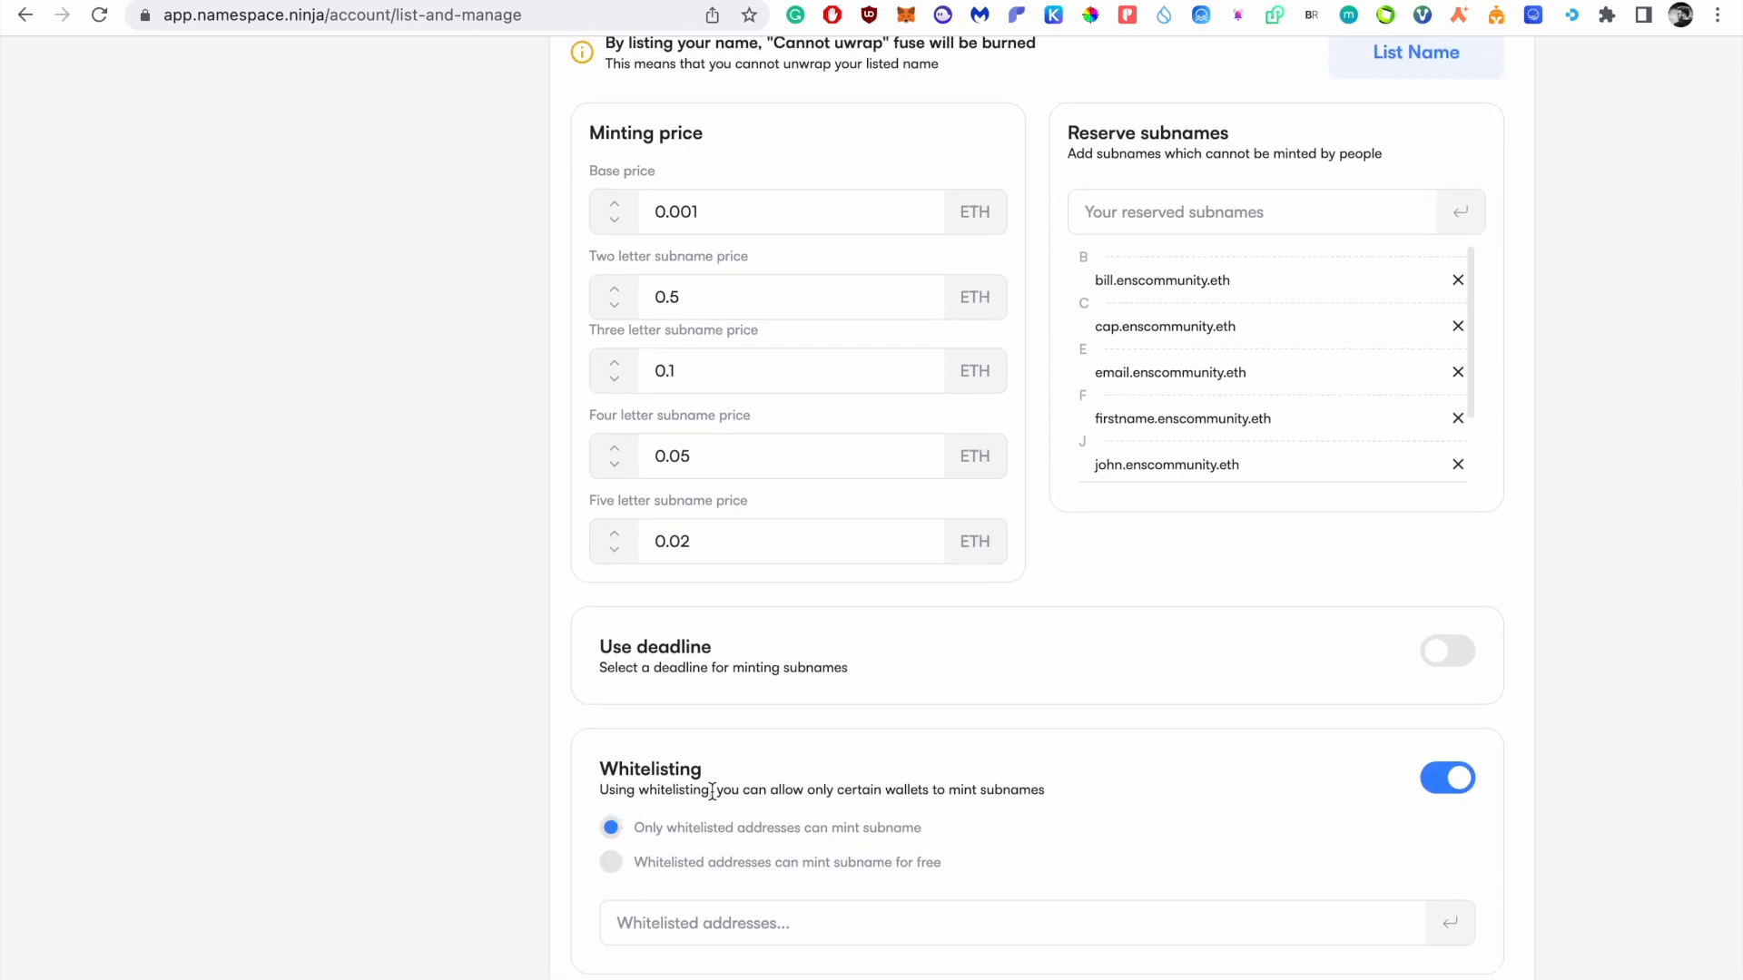
click(385, 865)
click(611, 862)
click(610, 826)
drag(646, 823, 888, 829)
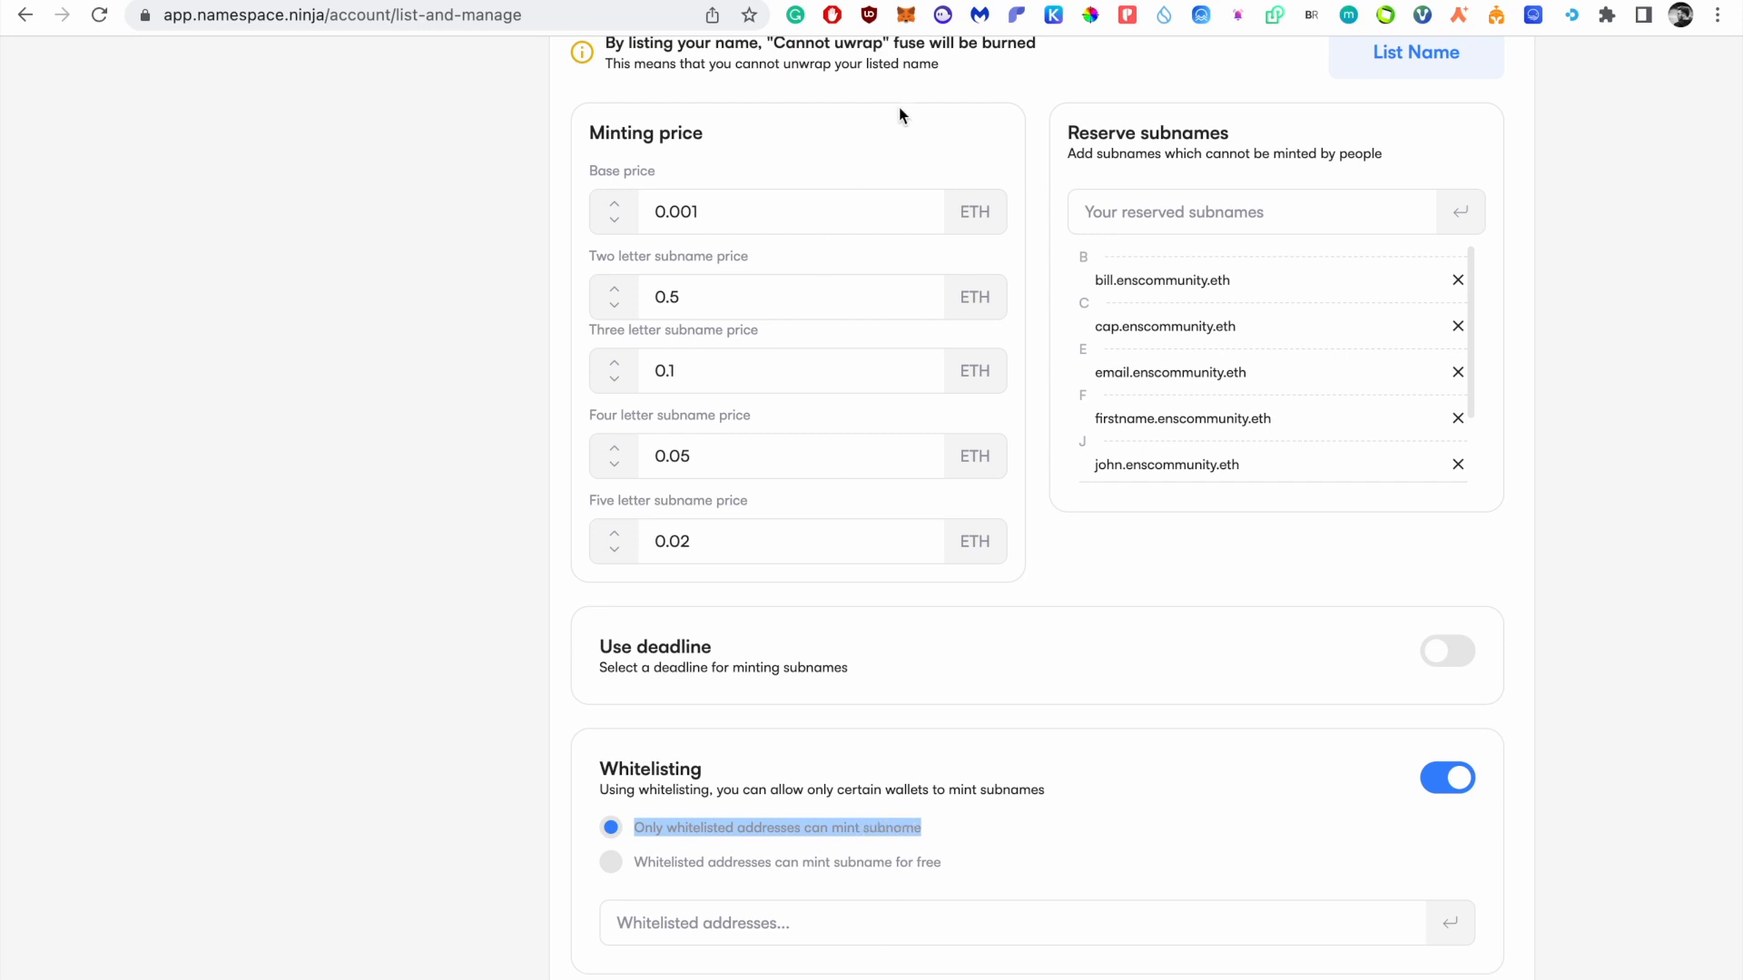
Step: Copy the connected account's address from the MetaMask wallet and add it to the whitelisted addresses
click(906, 14)
click(756, 150)
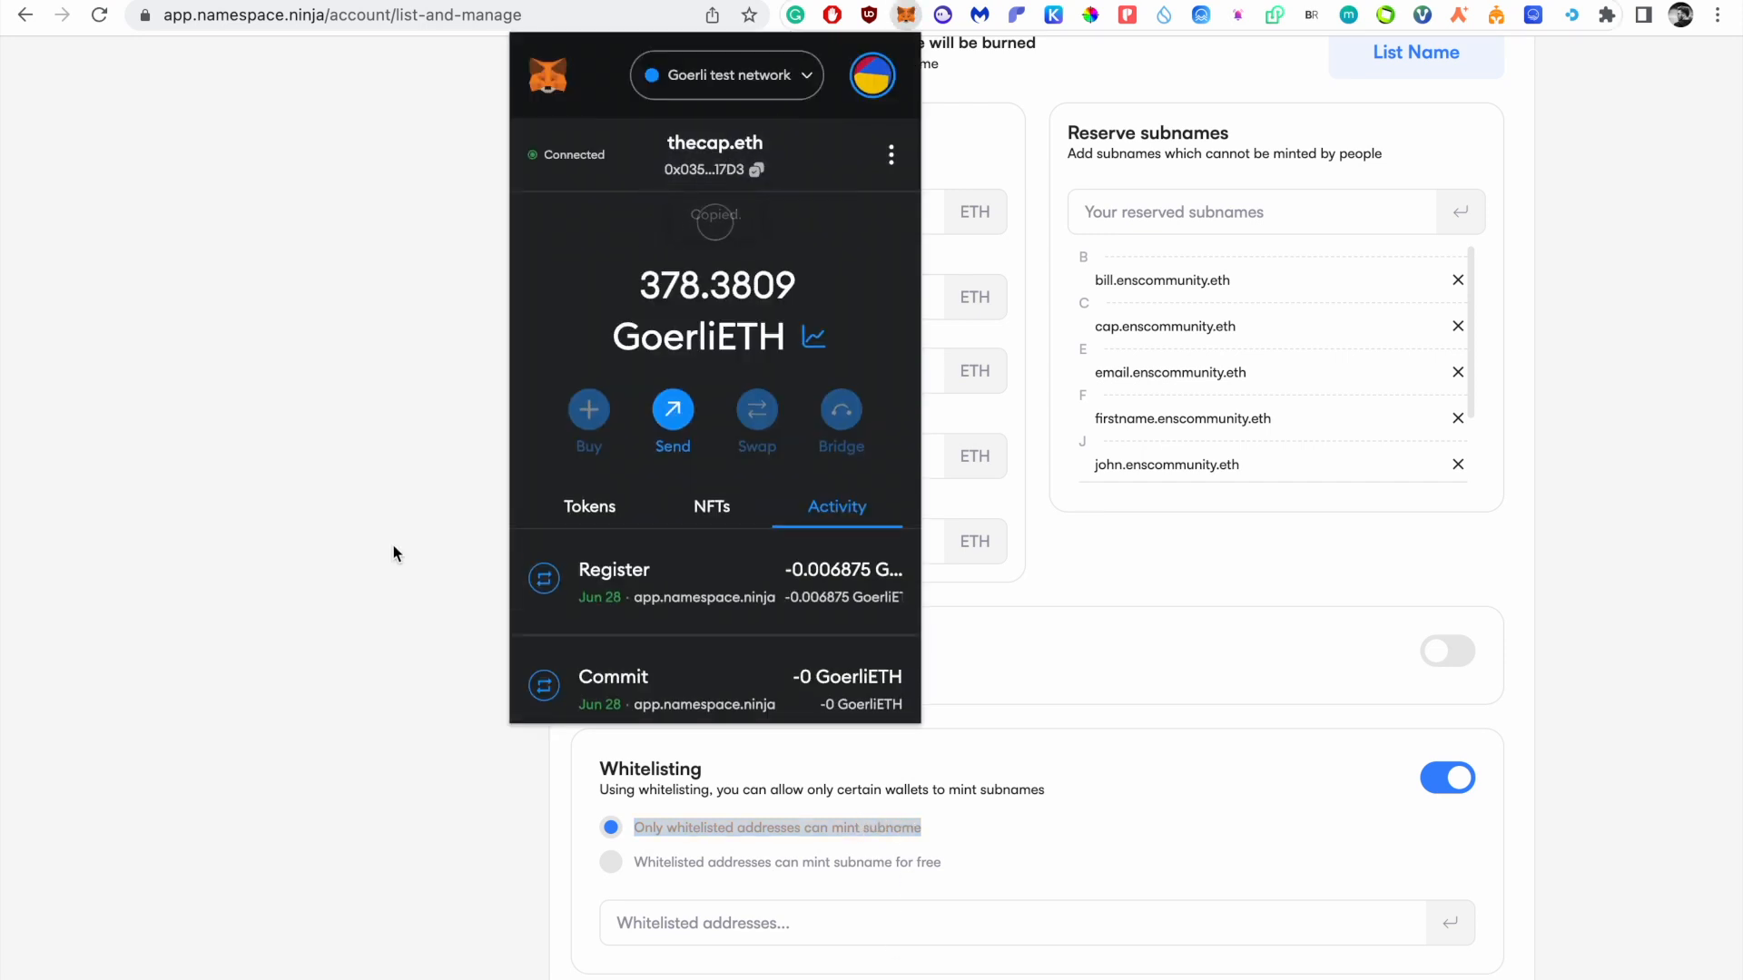
click(363, 571)
click(934, 924)
key(super+v)
key(Return)
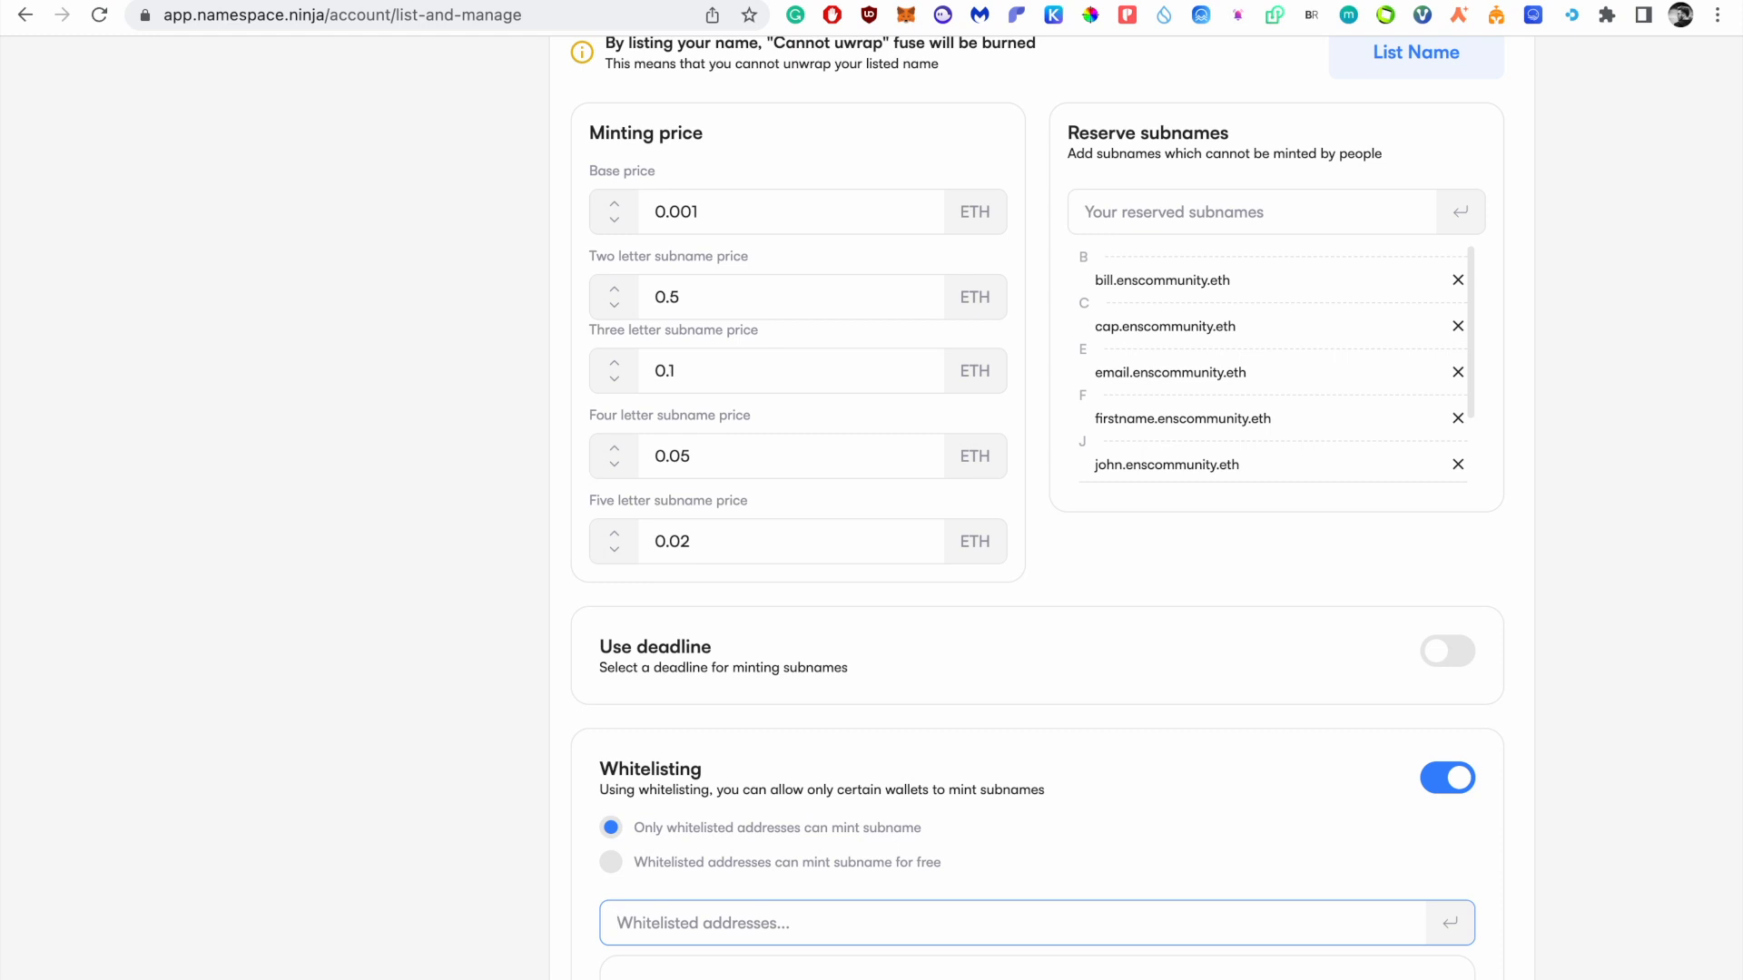
Step: Let whitelisted addresses mint subnames for free, and turn whitelisting off again
click(610, 862)
scroll(536, 886, down, 1)
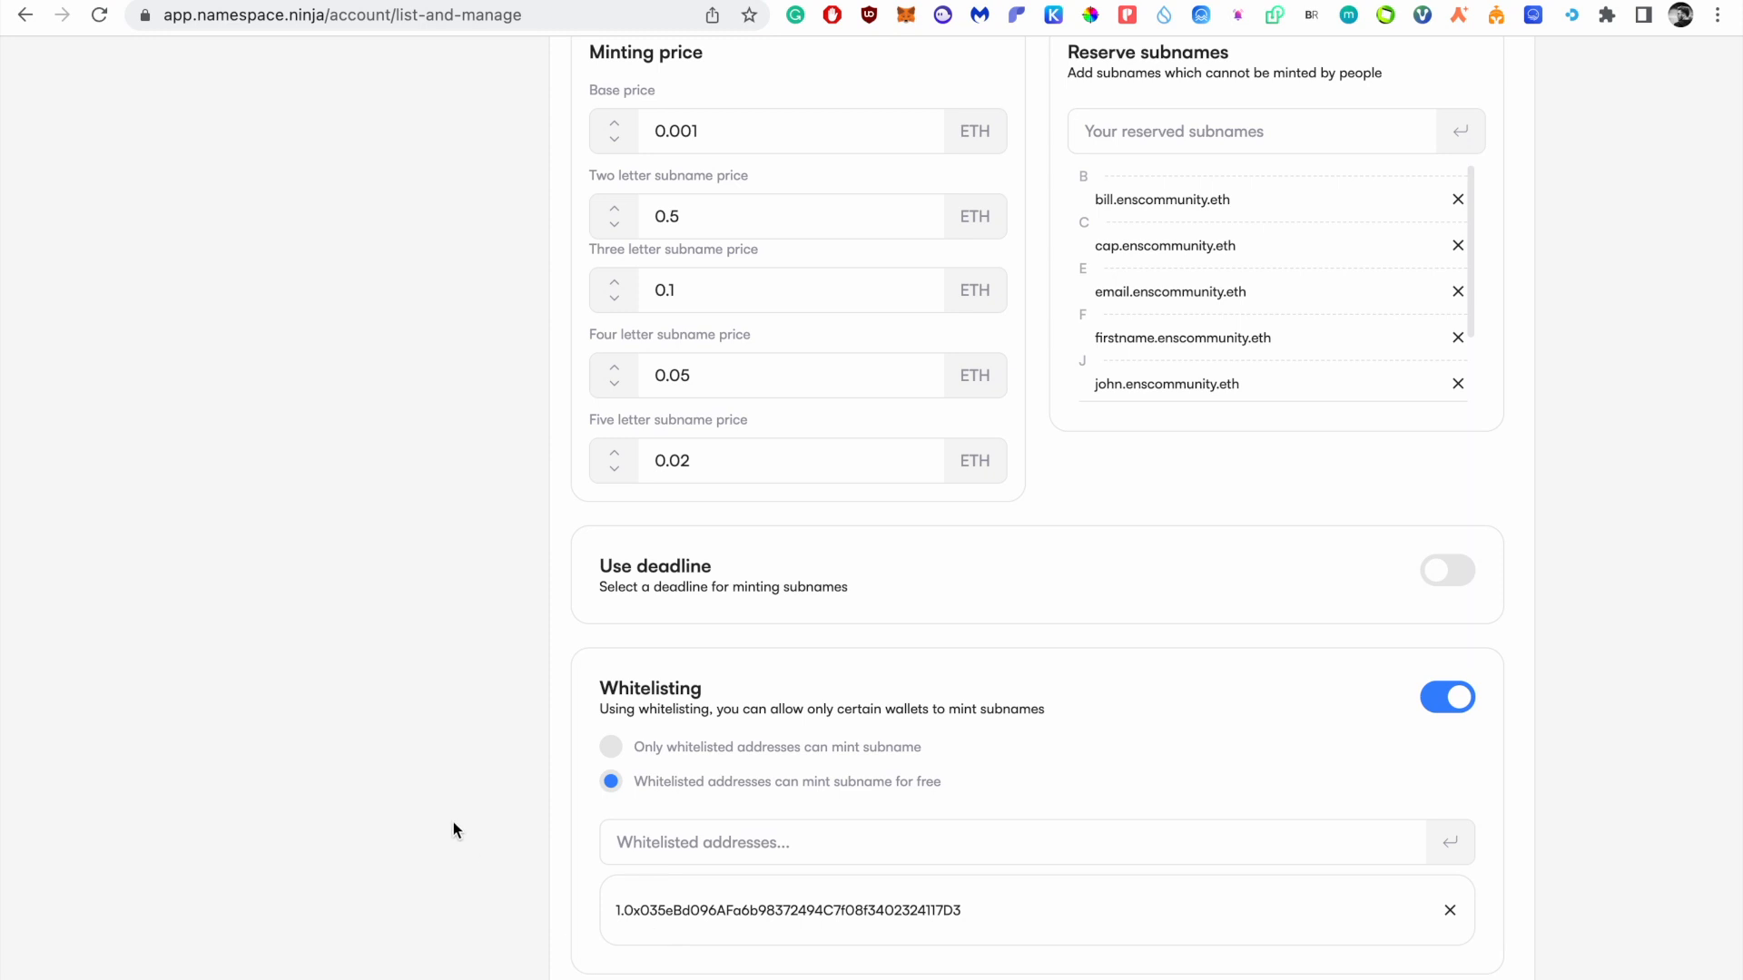
scroll(451, 826, up, 1)
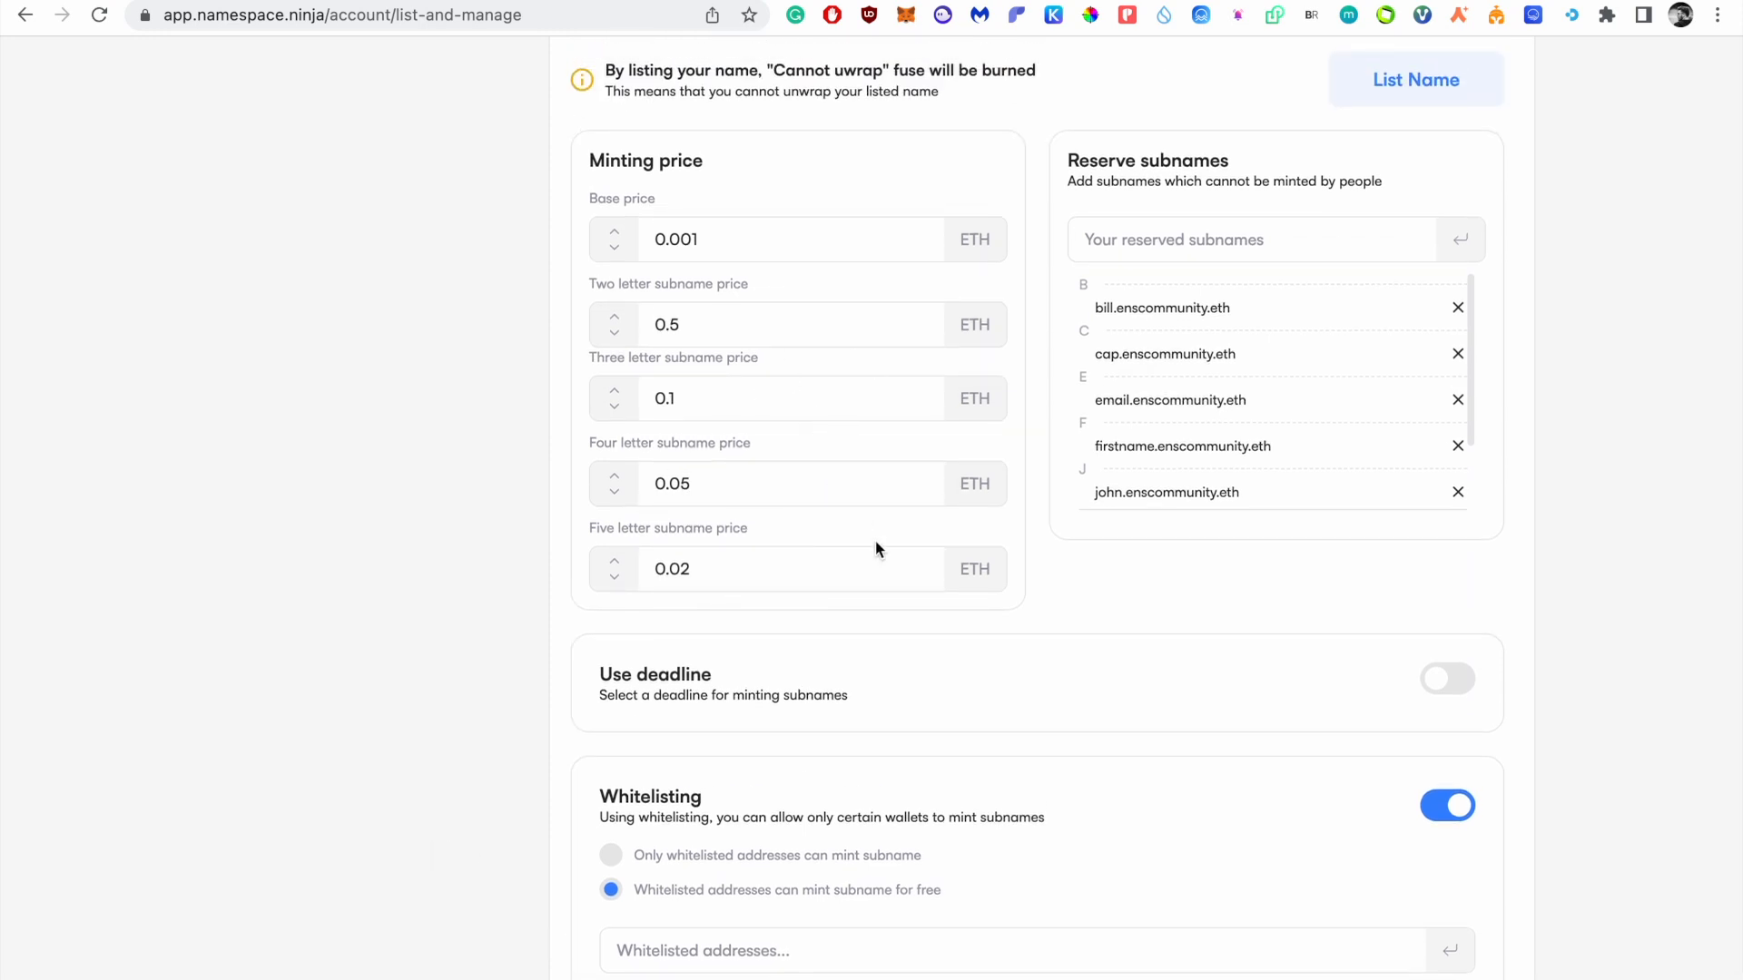
scroll(1316, 635, down, 1)
click(1446, 697)
Step: Start listing enscommunity.eth, review its minting prices and reservations, and submit the listing for wallet confirmation
scroll(1511, 659, up, 5)
click(1452, 561)
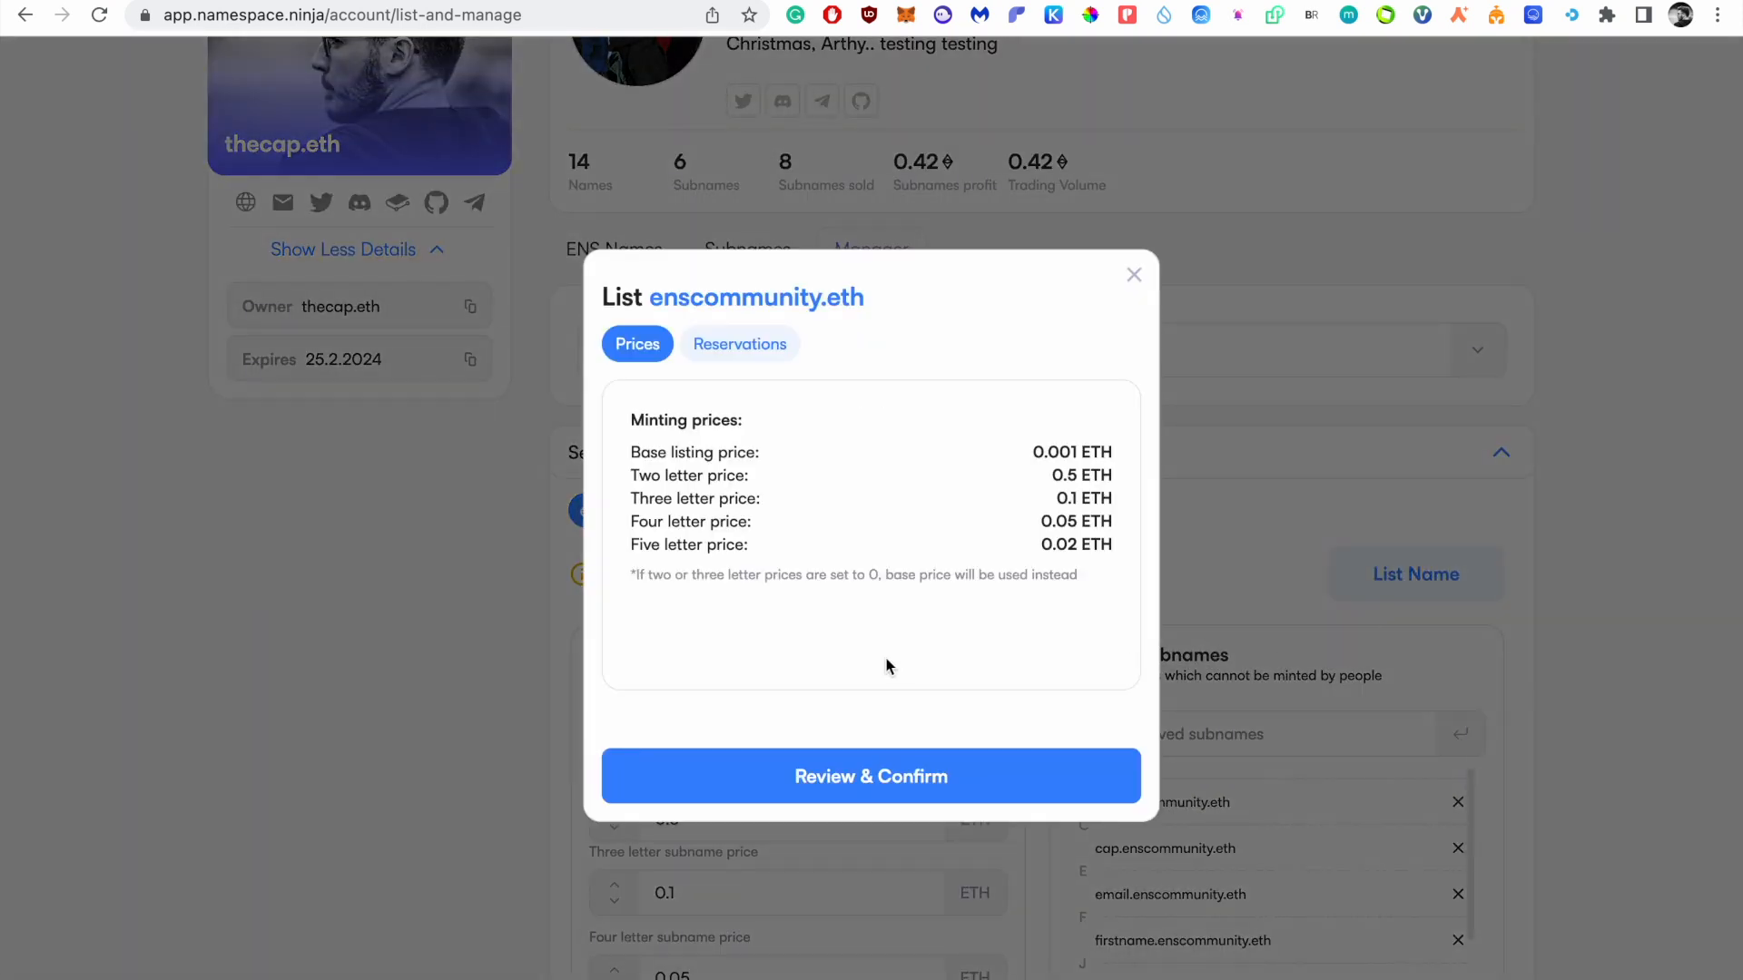
click(739, 363)
click(636, 349)
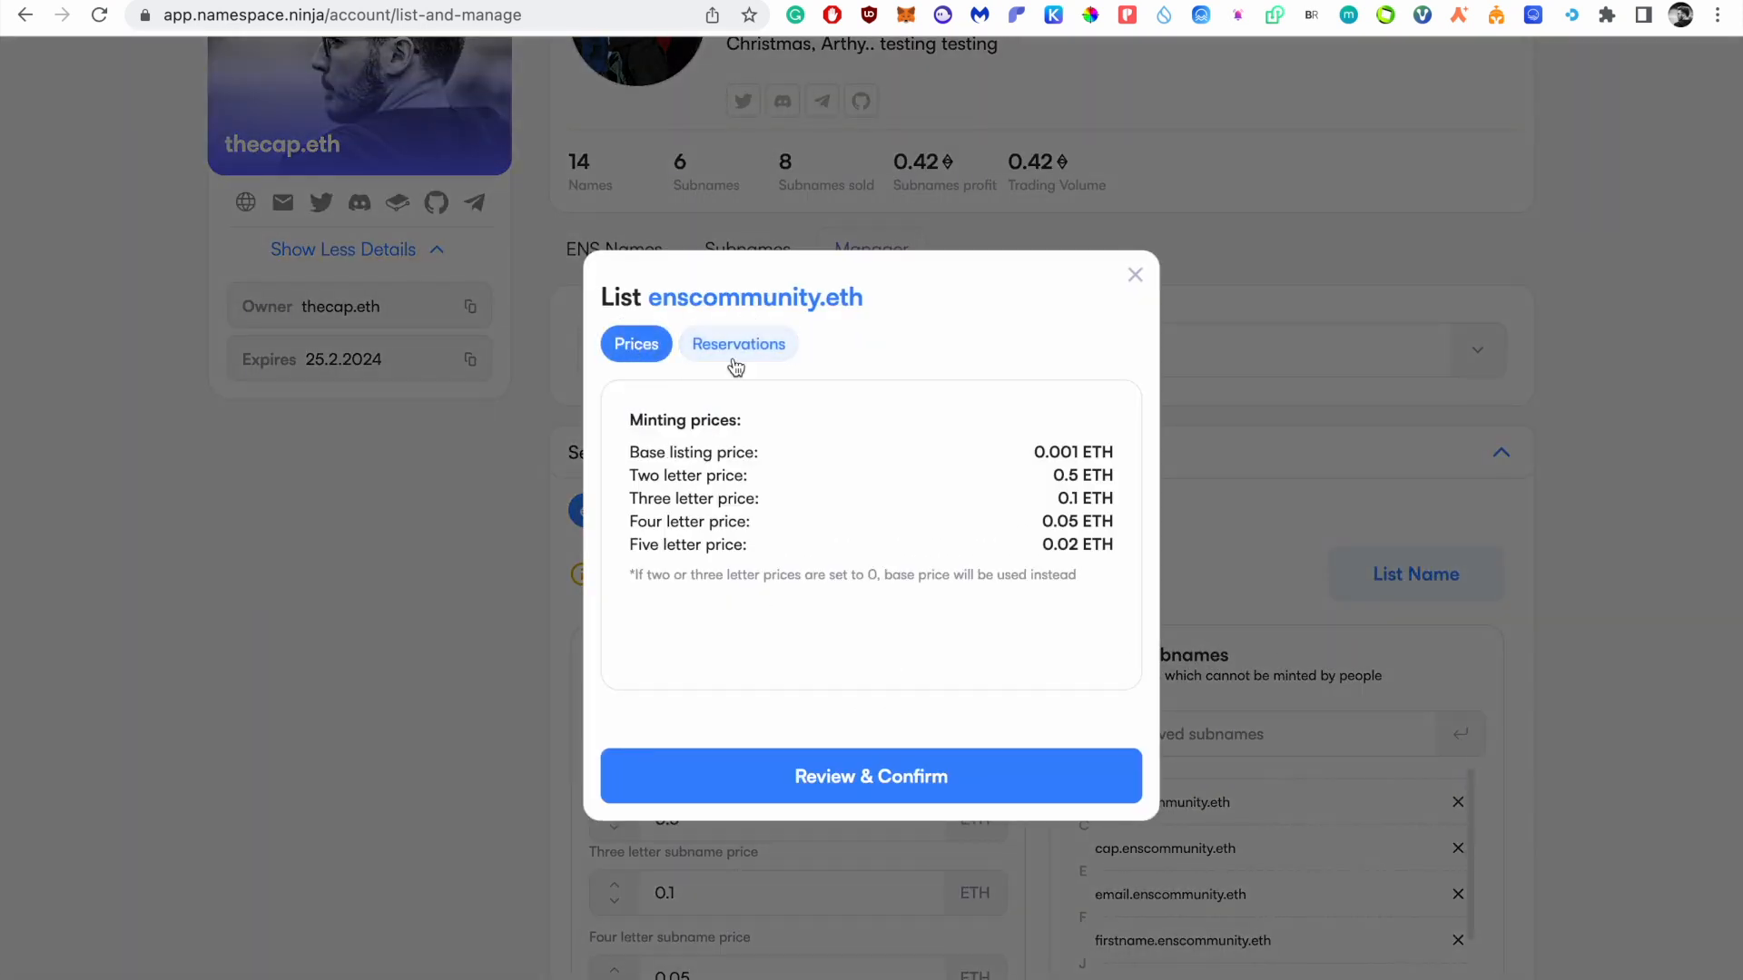
click(737, 363)
click(934, 773)
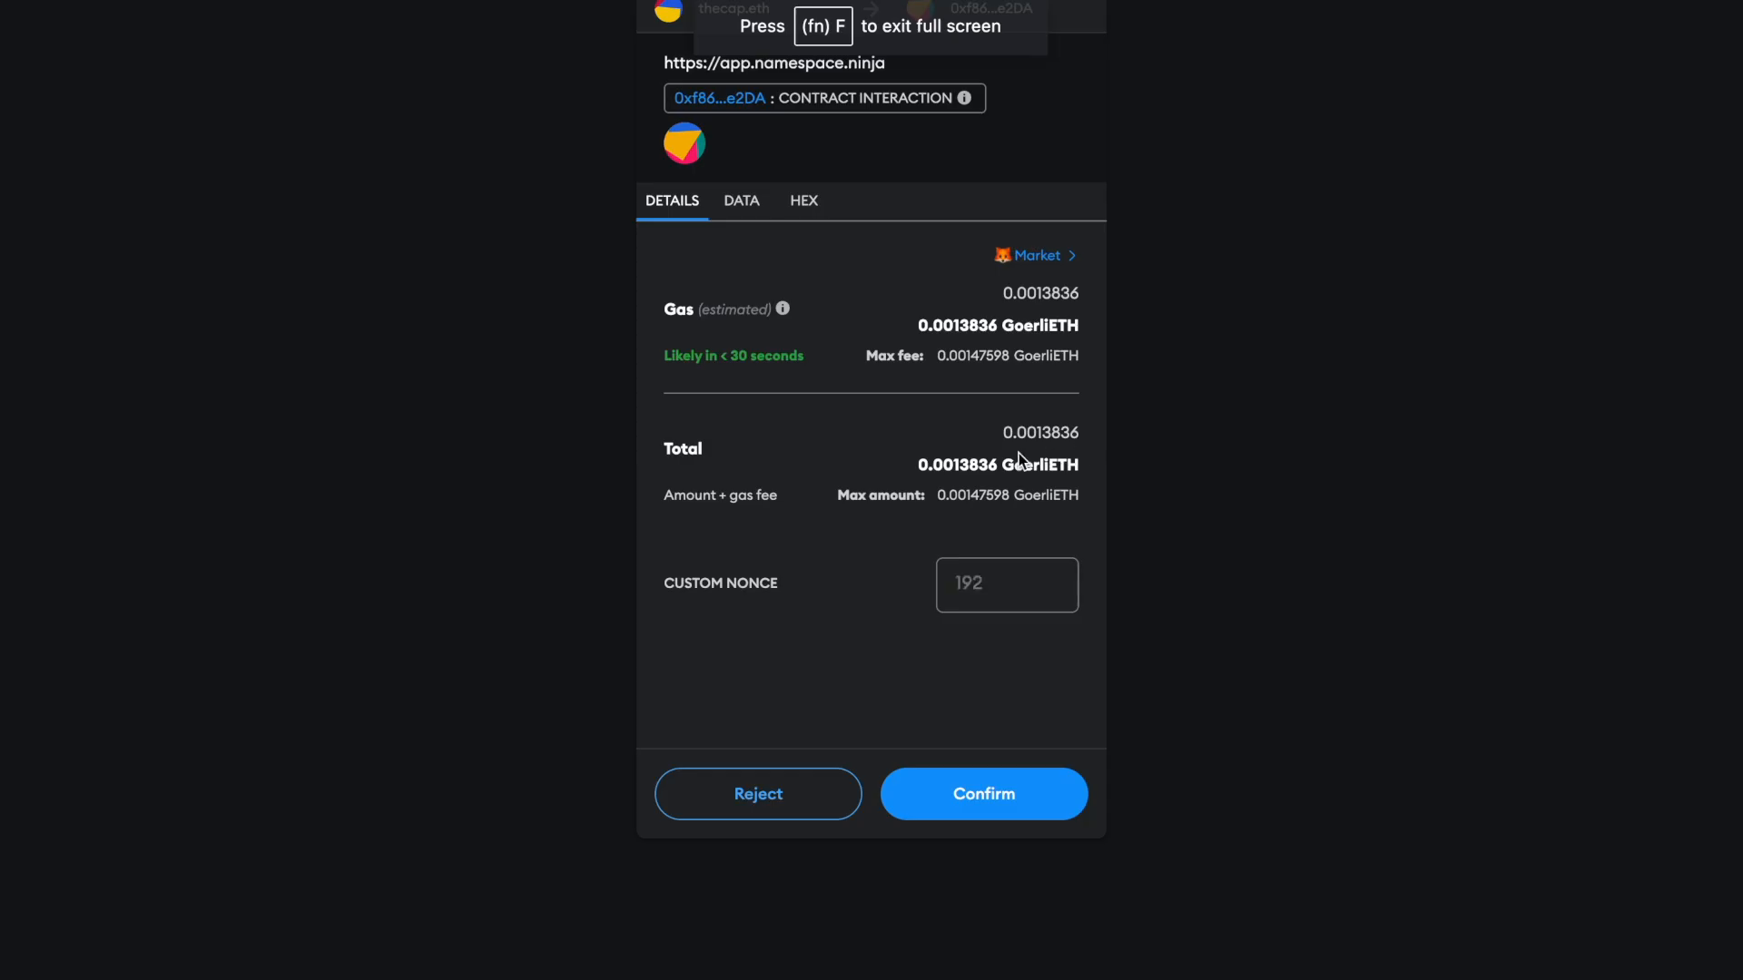
Step: Set the listing transaction's gas fee to Aggressive and confirm the transaction in MetaMask
click(1037, 255)
click(809, 439)
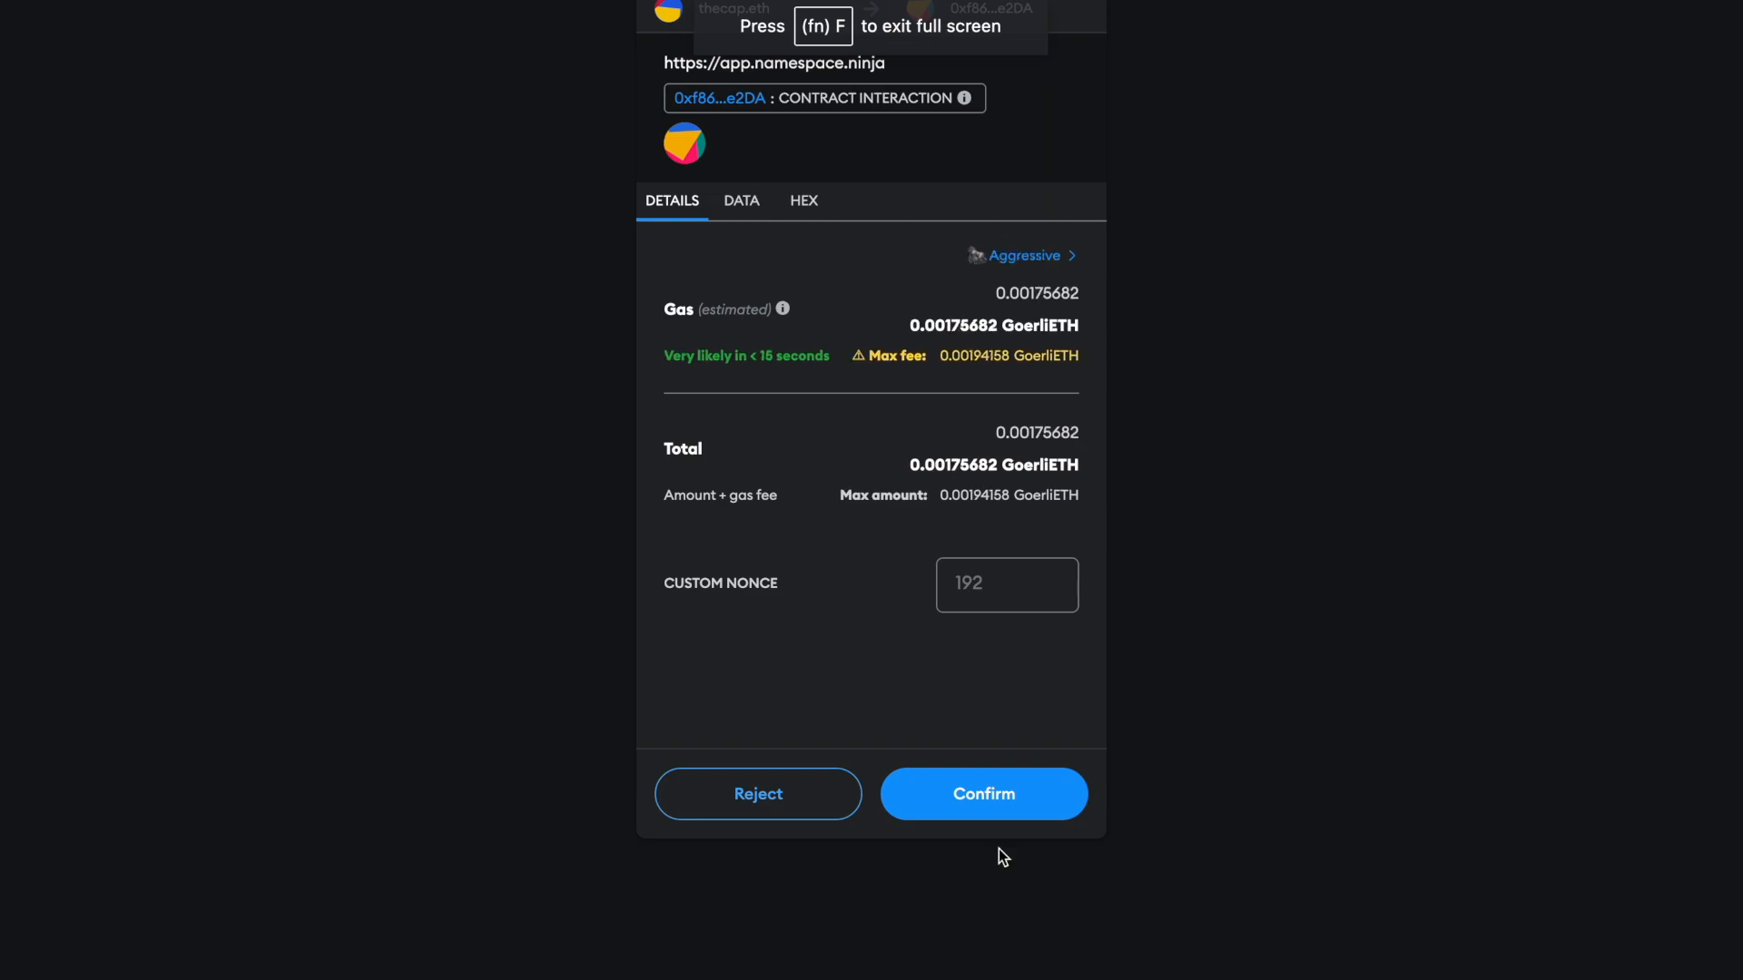
click(1029, 802)
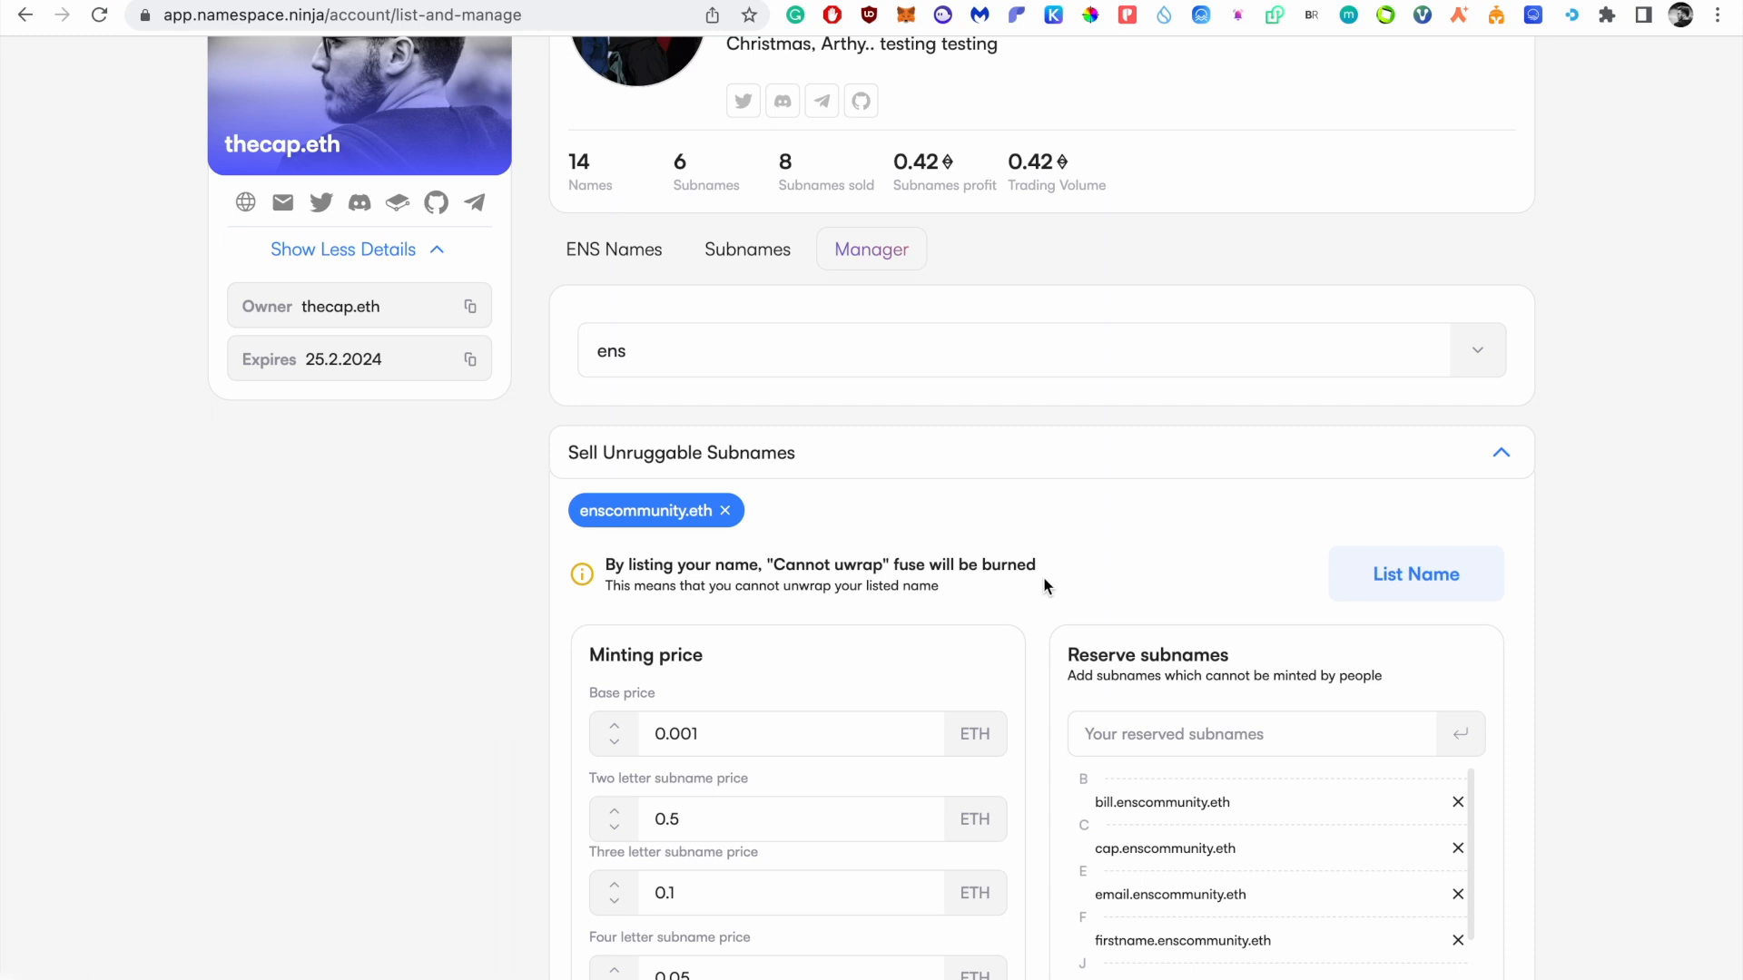
Step: Find enscommunity.eth among the account's ENS names by searching the page for ensc, and open its page
scroll(1601, 536, up, 5)
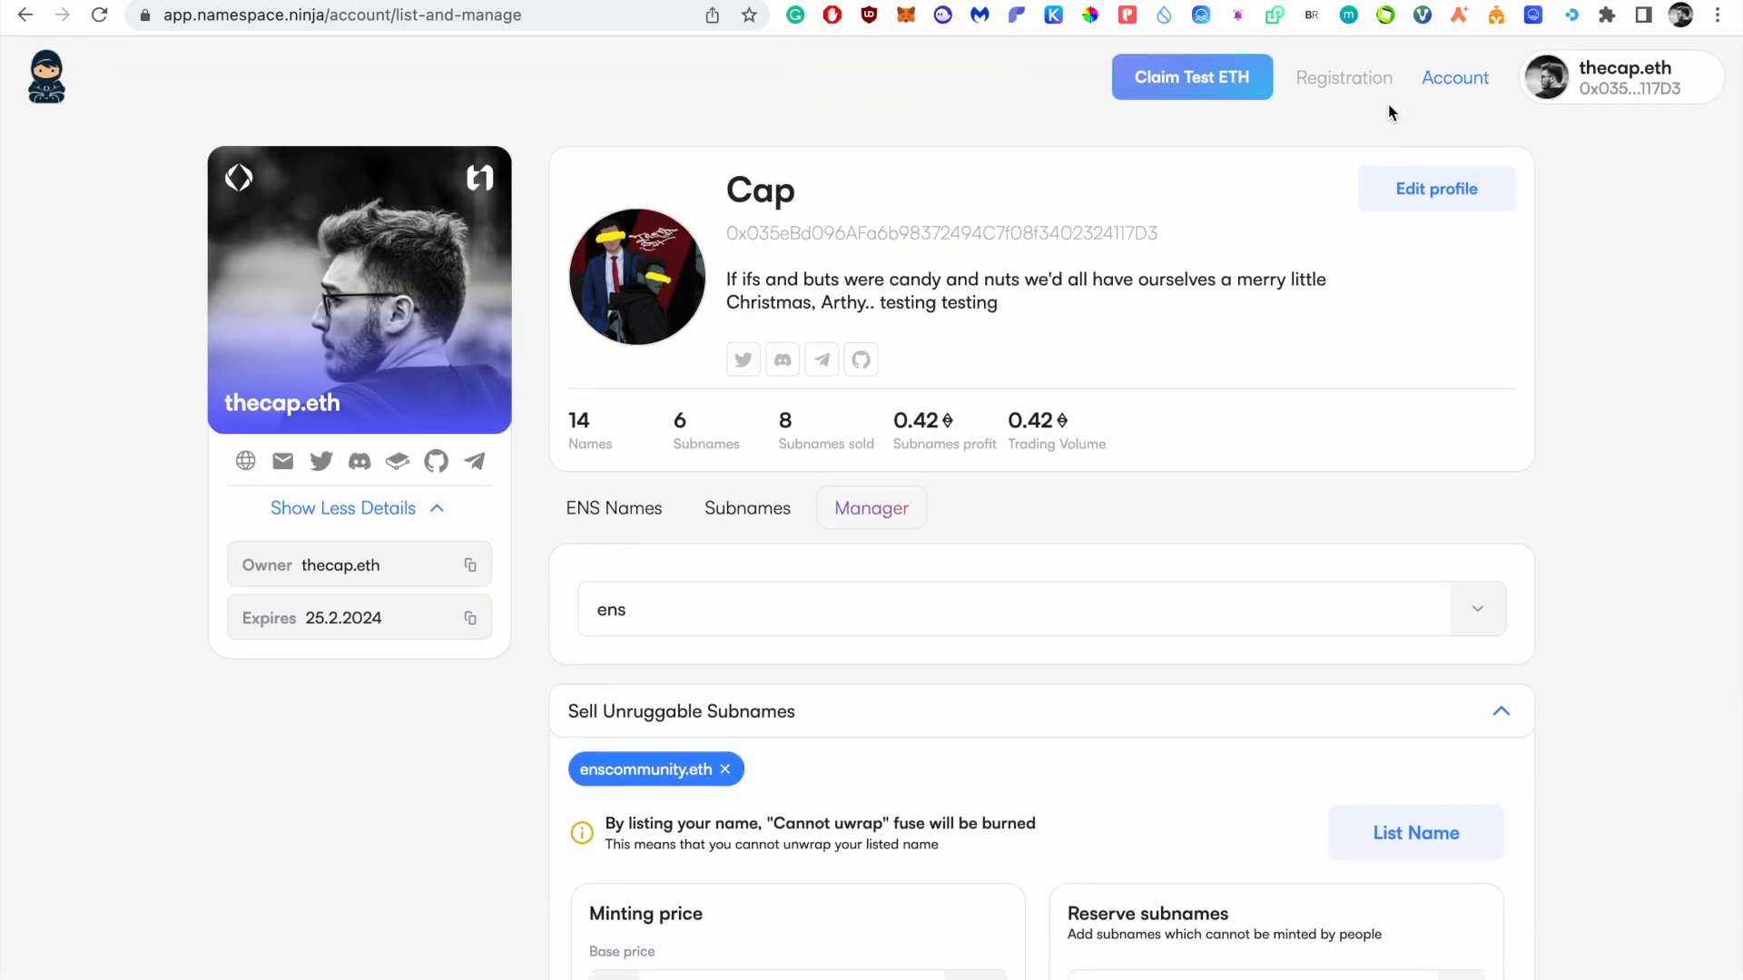
click(1343, 79)
click(1431, 80)
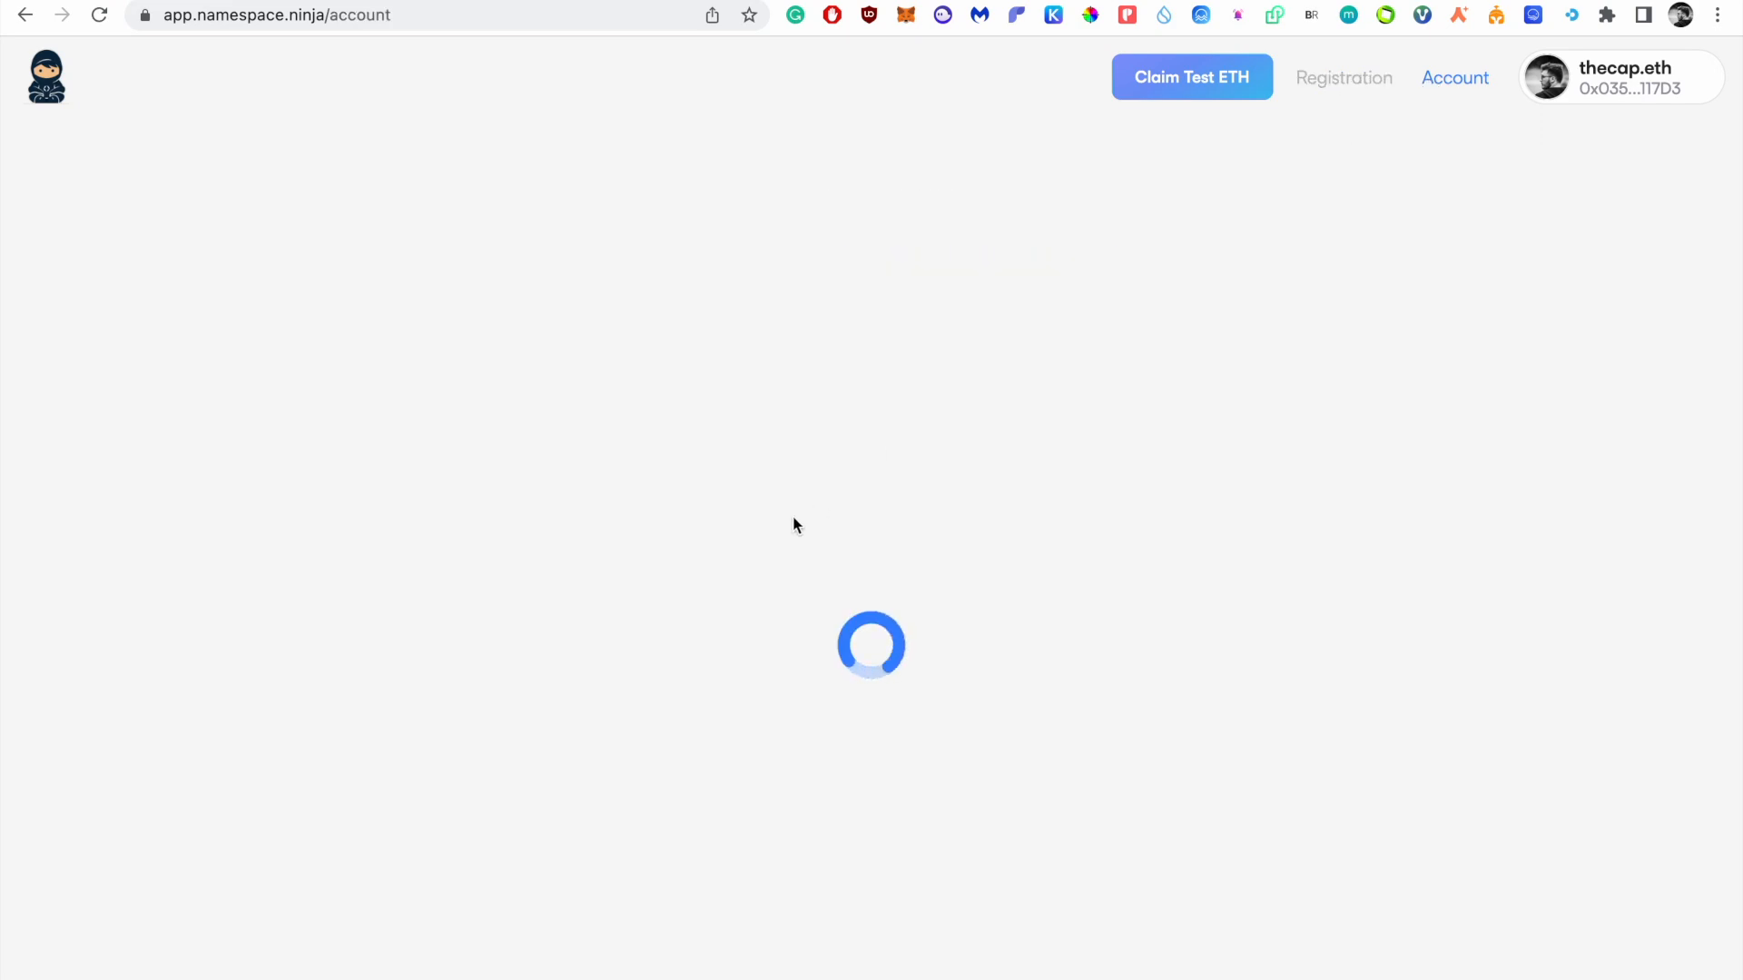
click(844, 508)
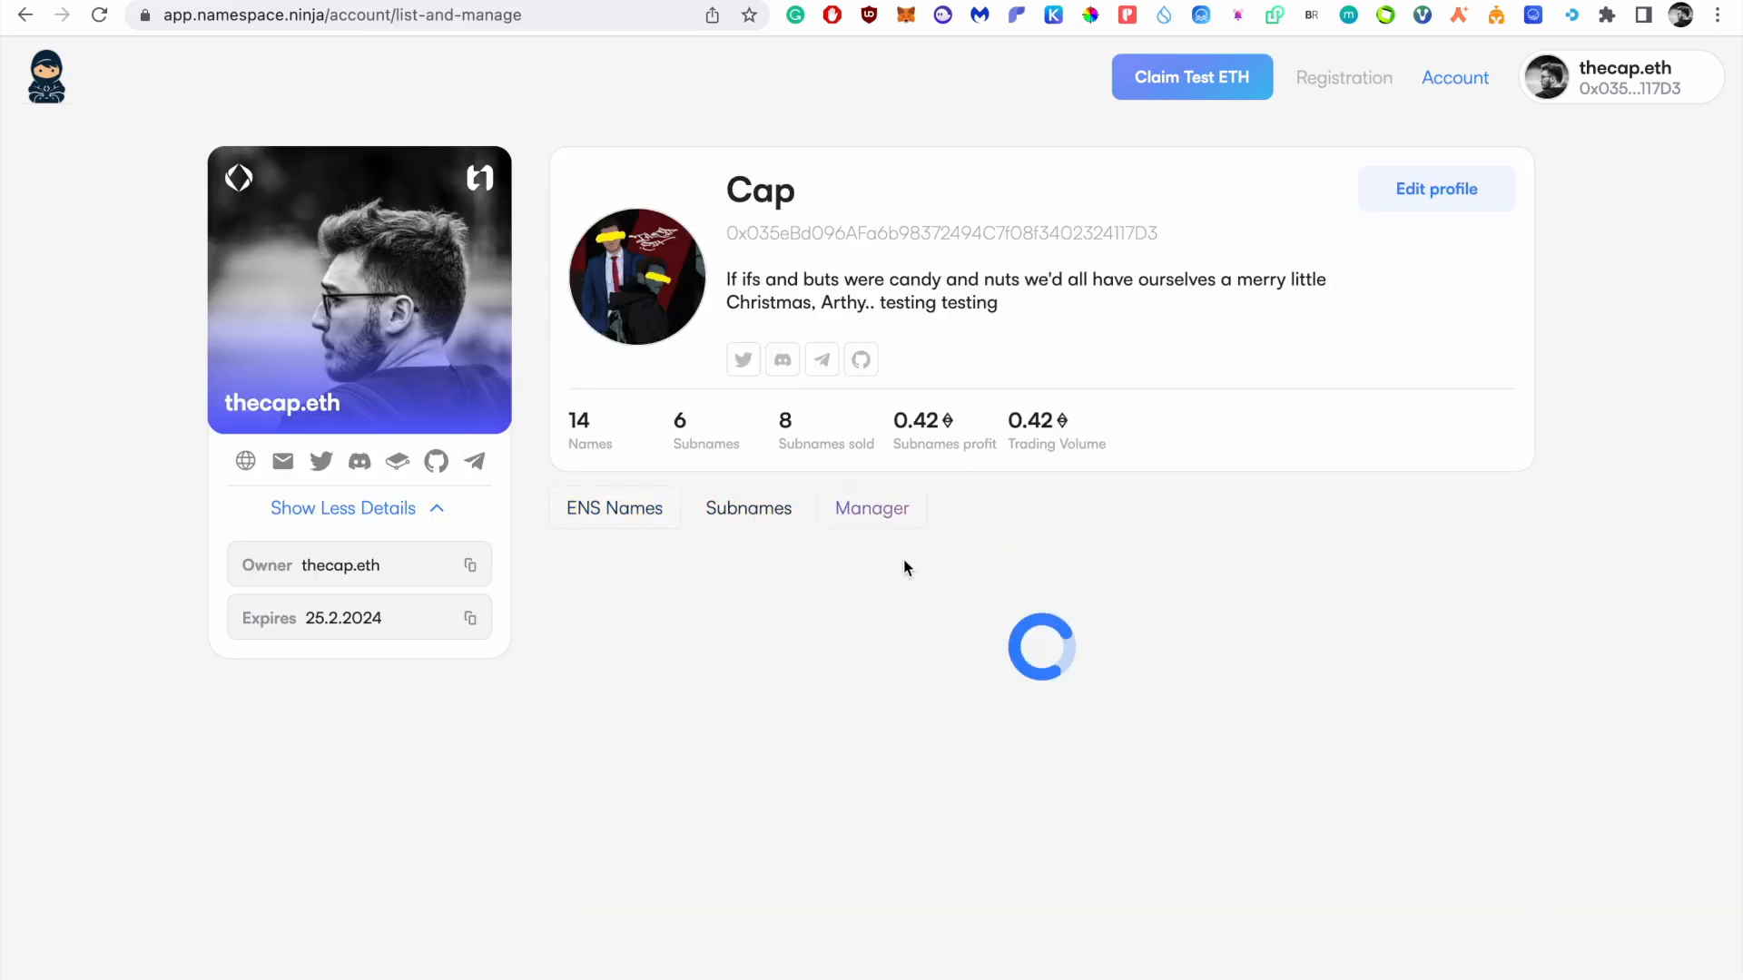
click(646, 521)
key(ctrl+f)
text(ensc)
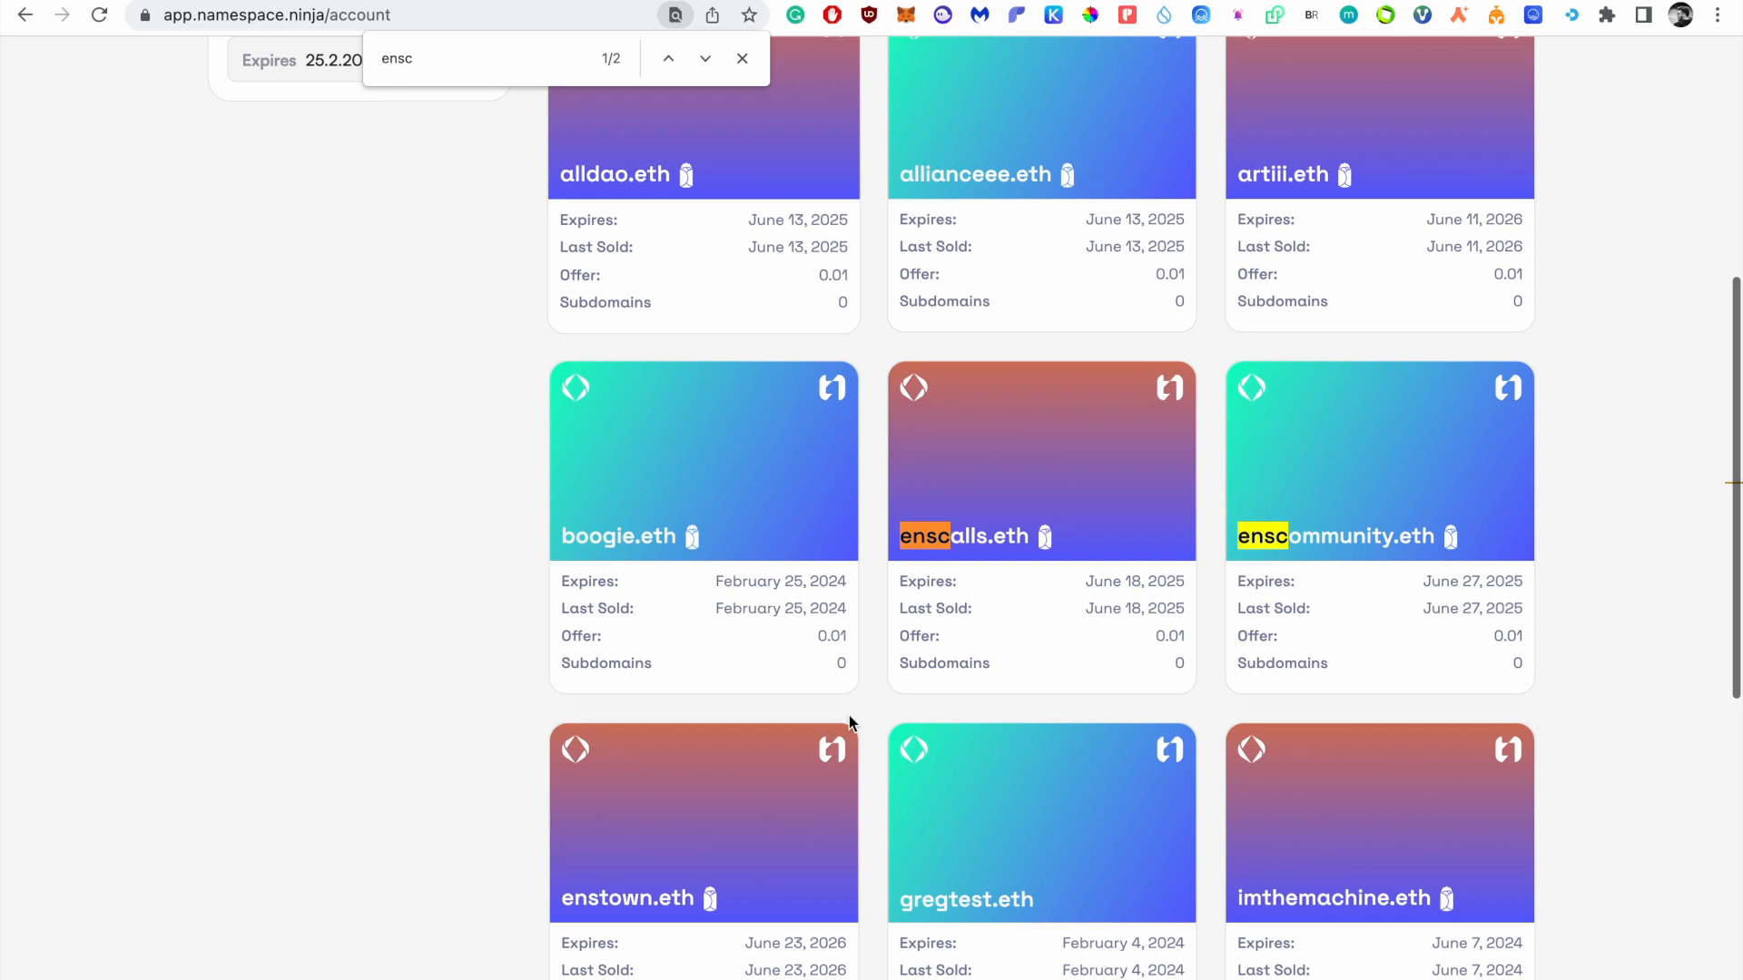
click(1318, 532)
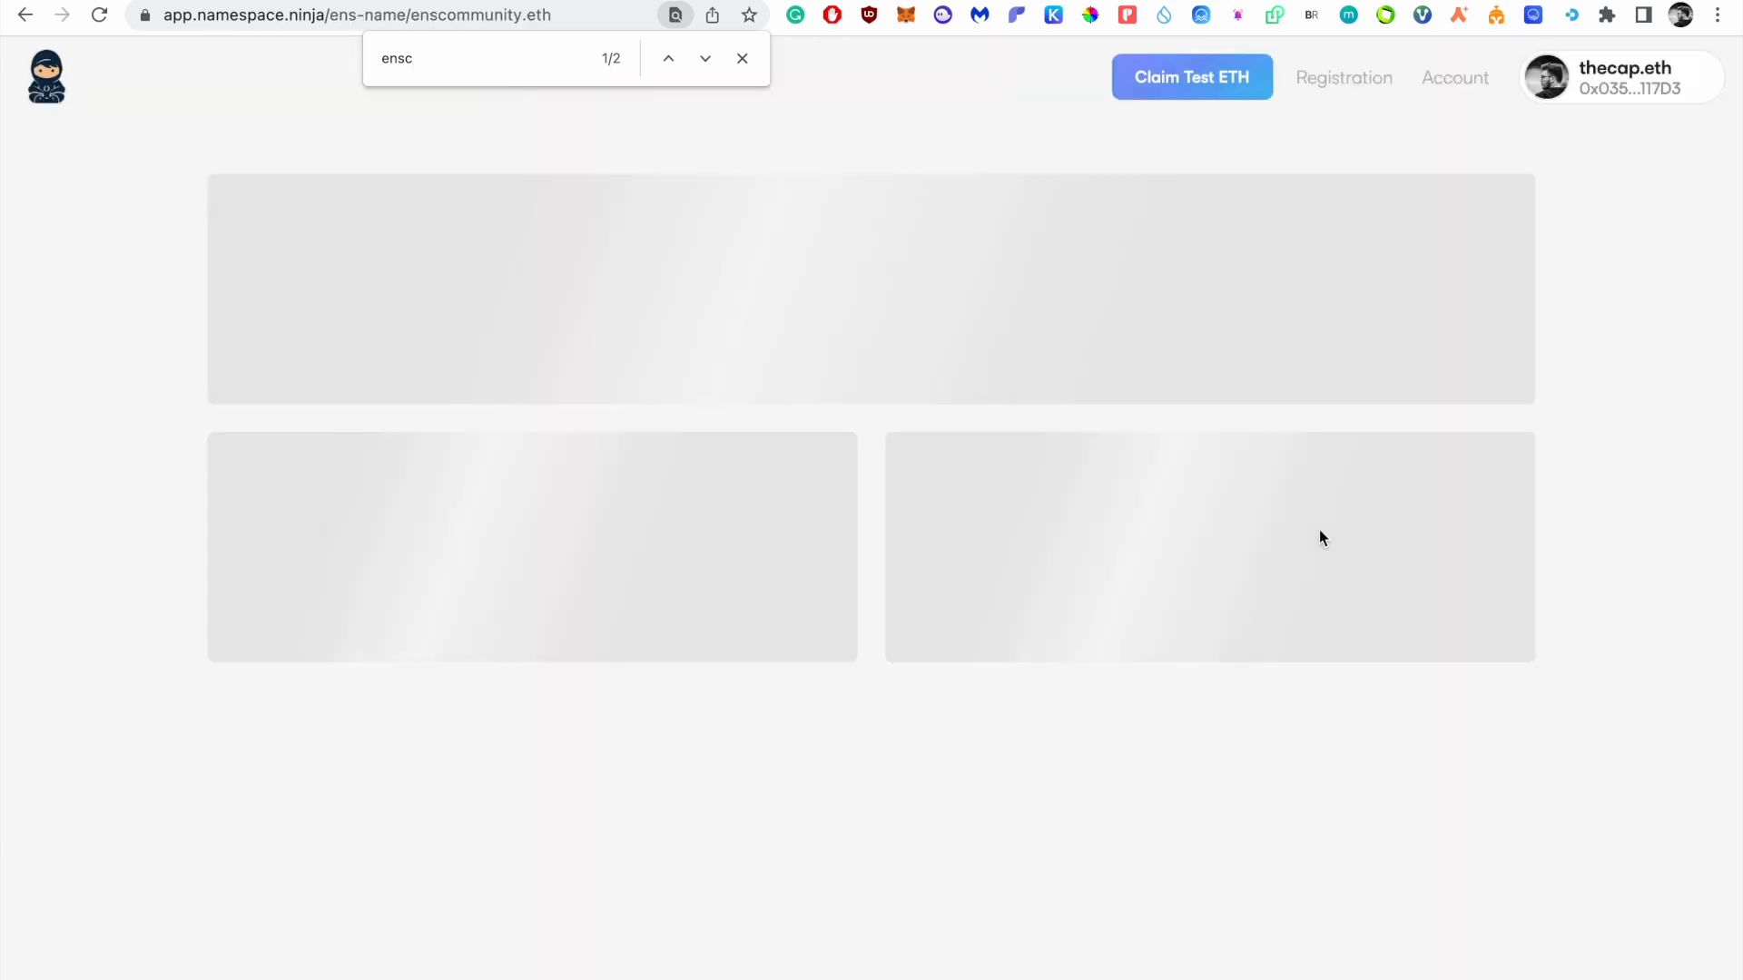
click(742, 58)
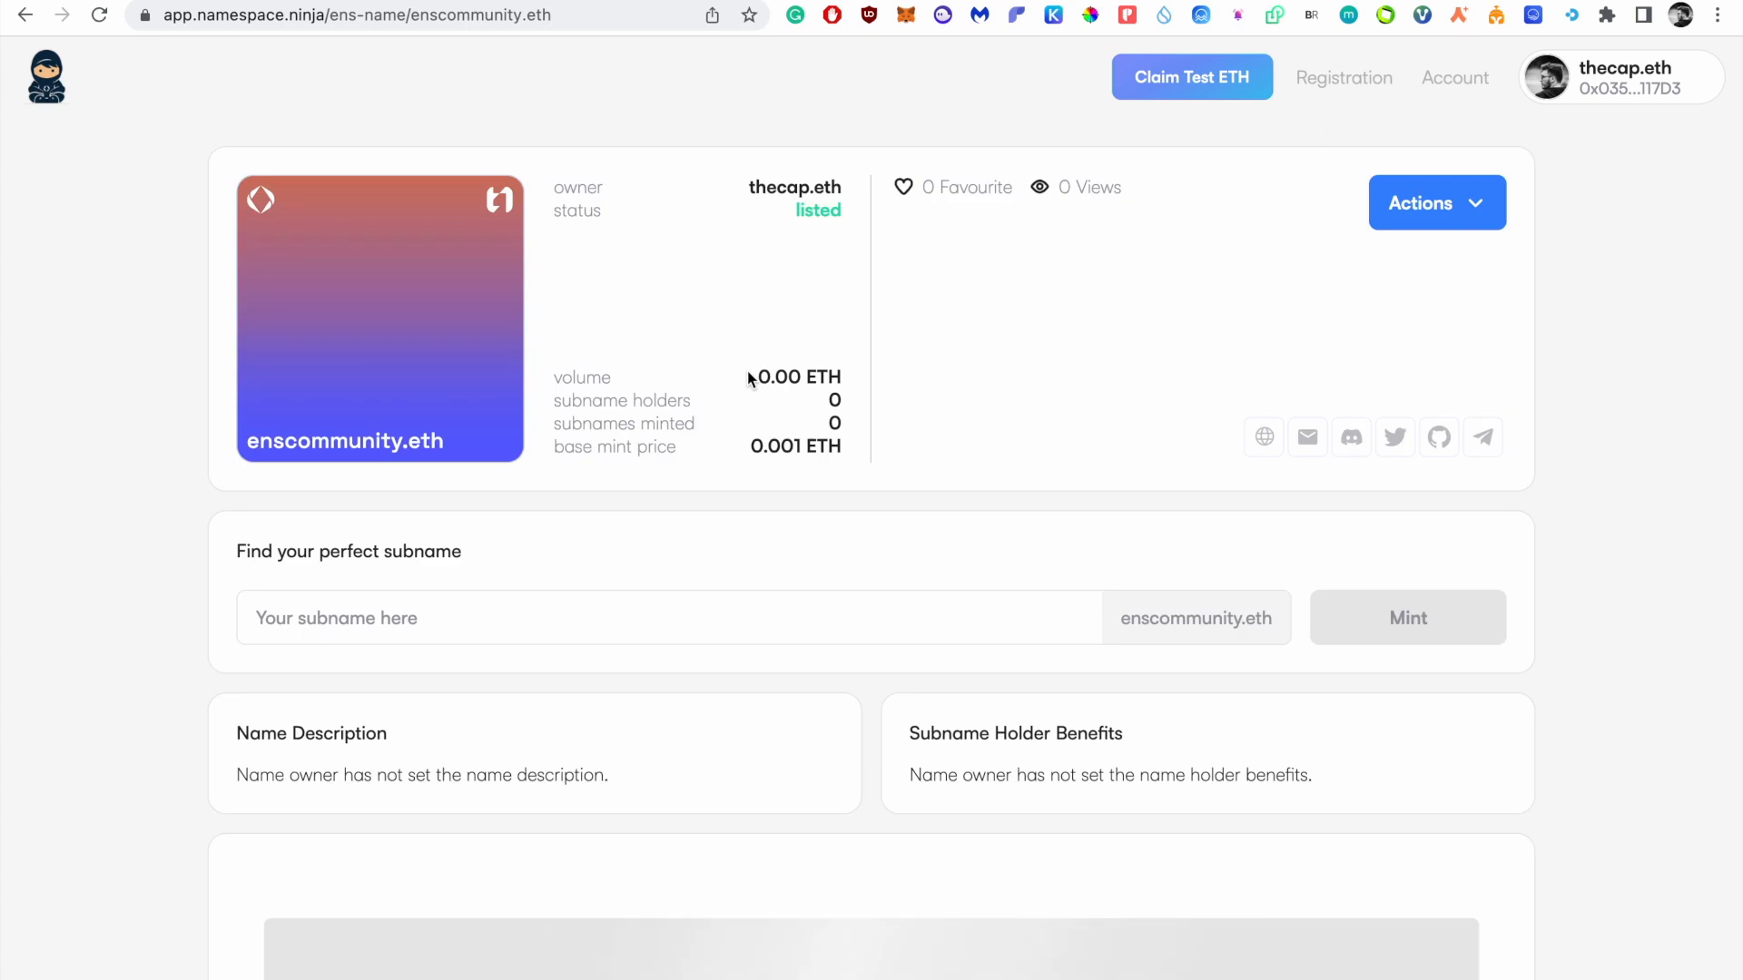
Step: Examine the listing status, owner, subname search and address of the enscommunity.eth page
double_click(814, 209)
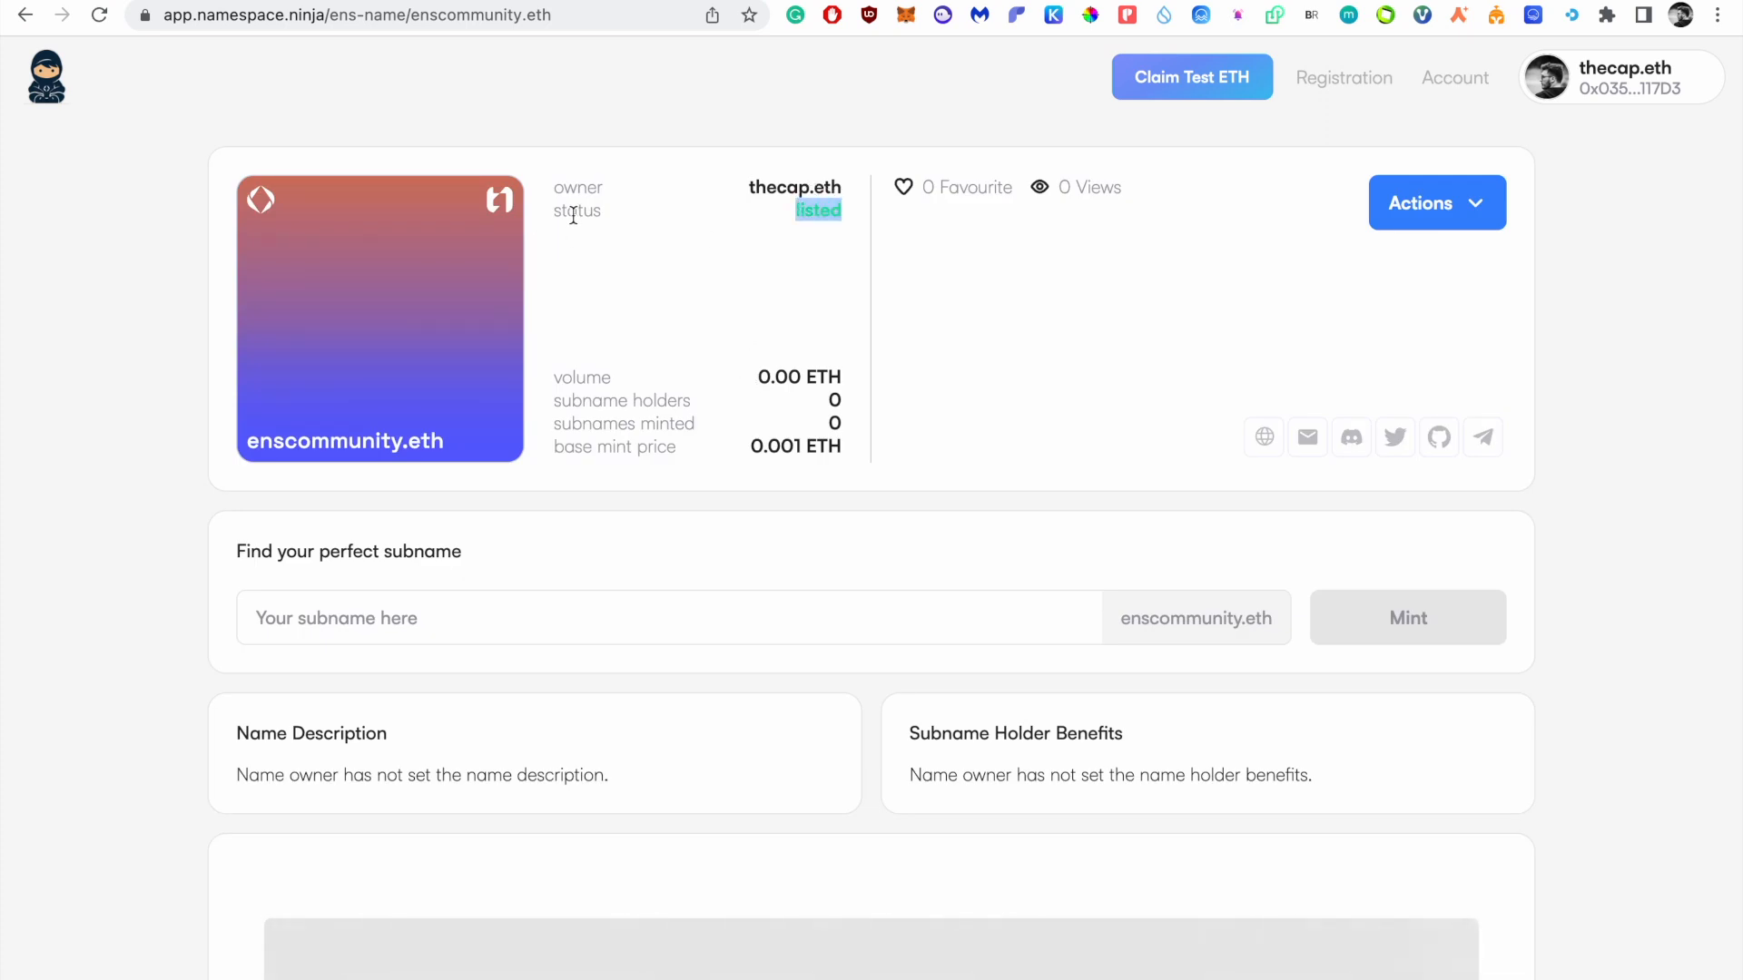
double_click(815, 188)
click(846, 302)
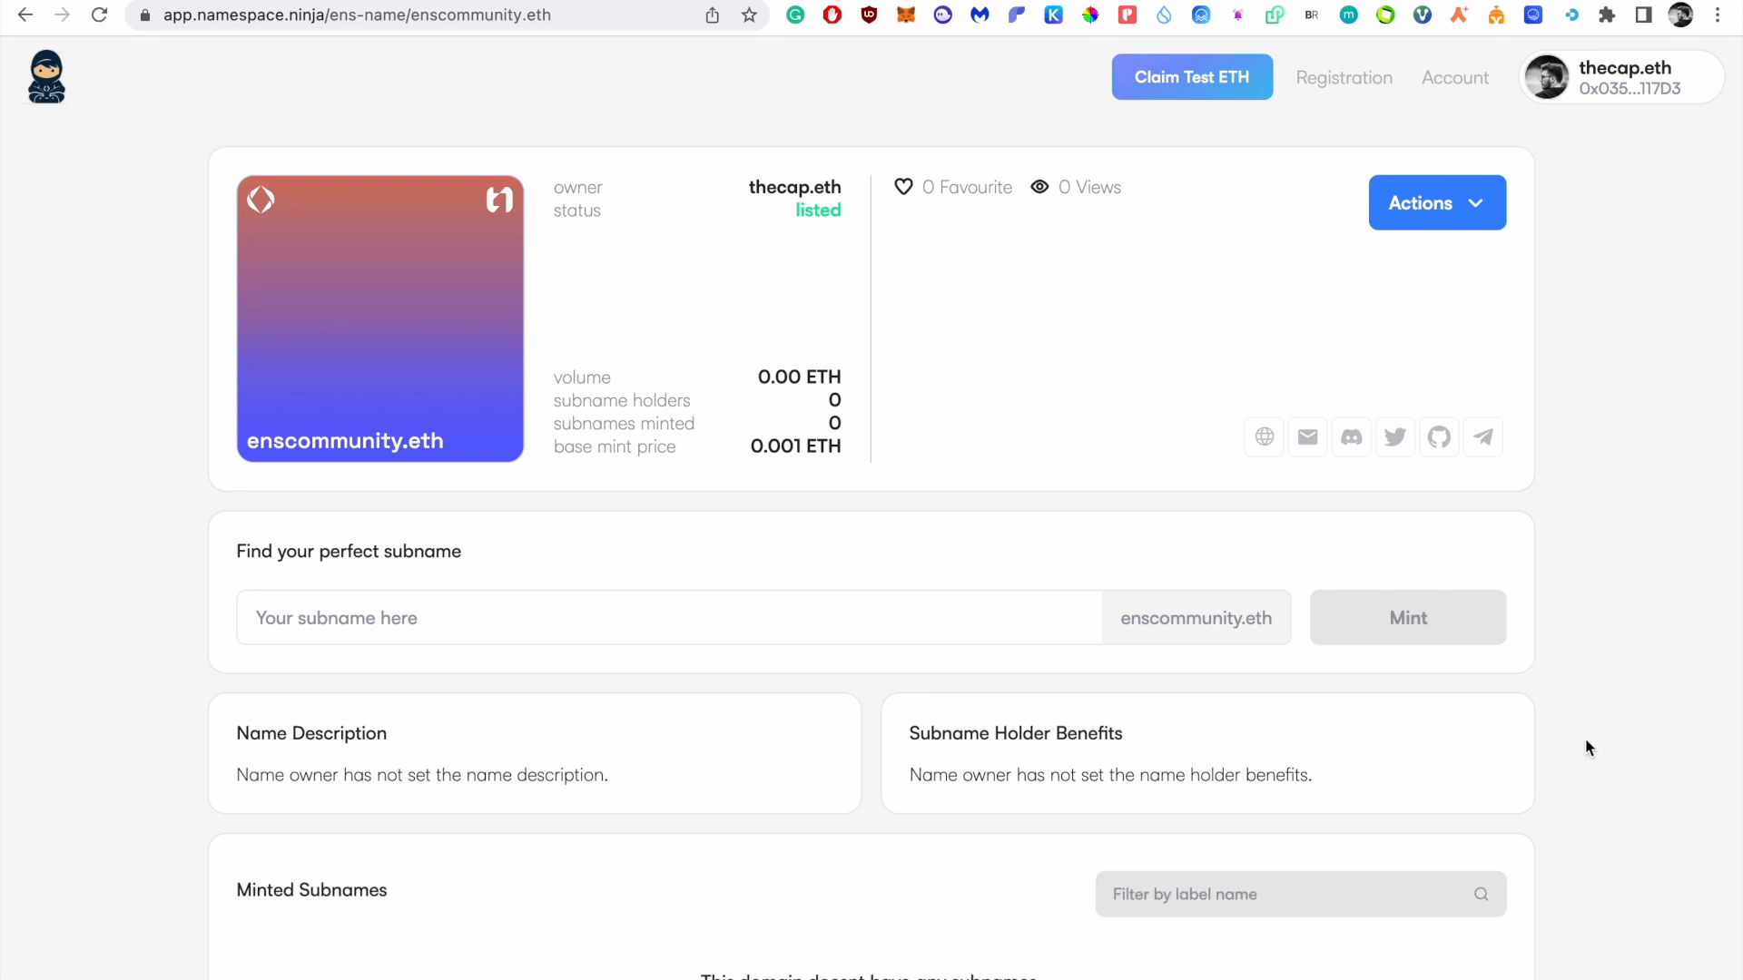
scroll(1585, 740, down, 1)
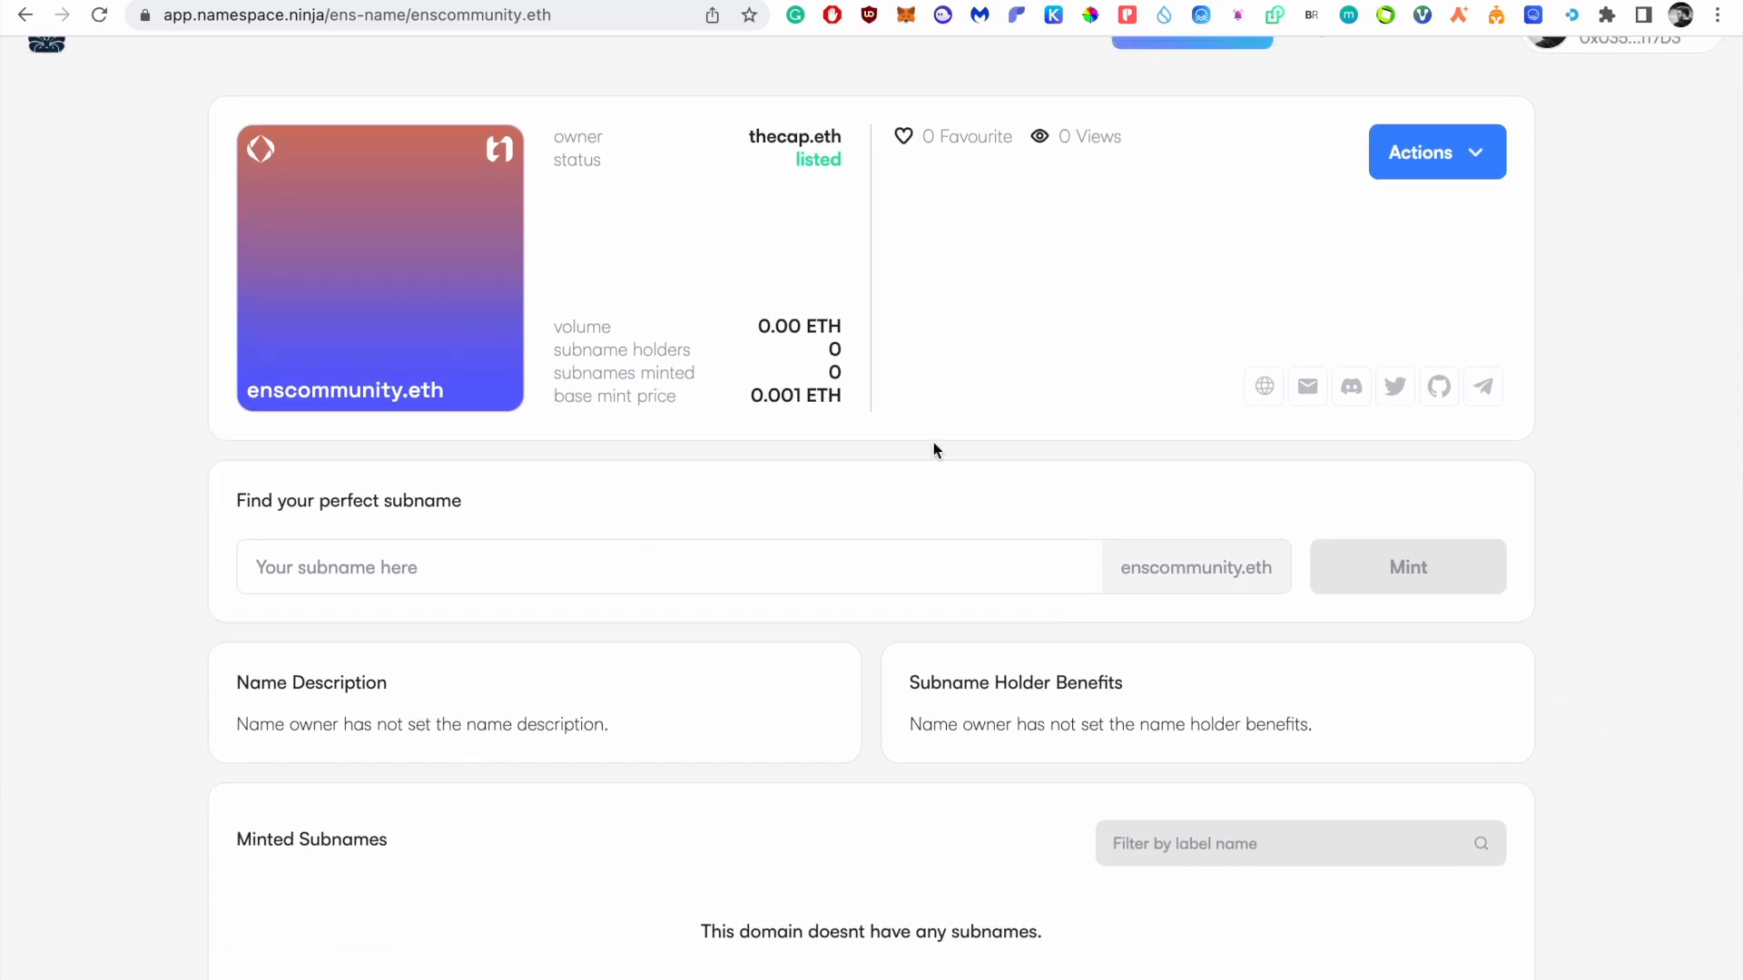
click(668, 589)
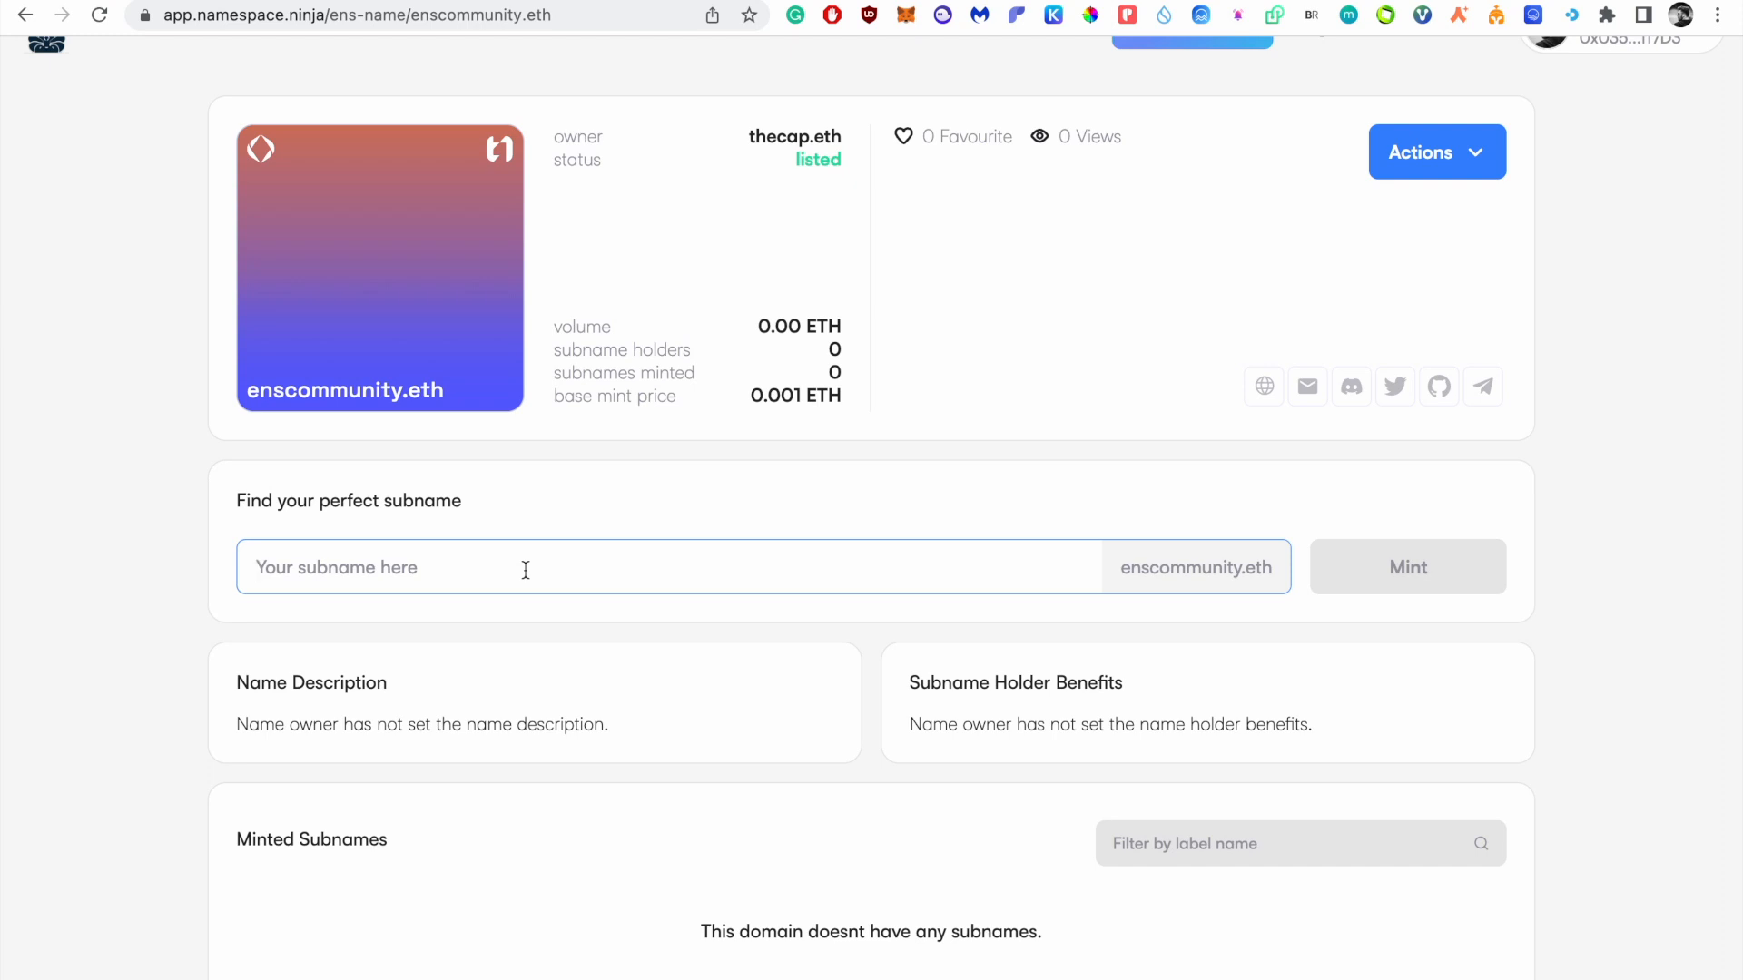
click(463, 11)
click(117, 373)
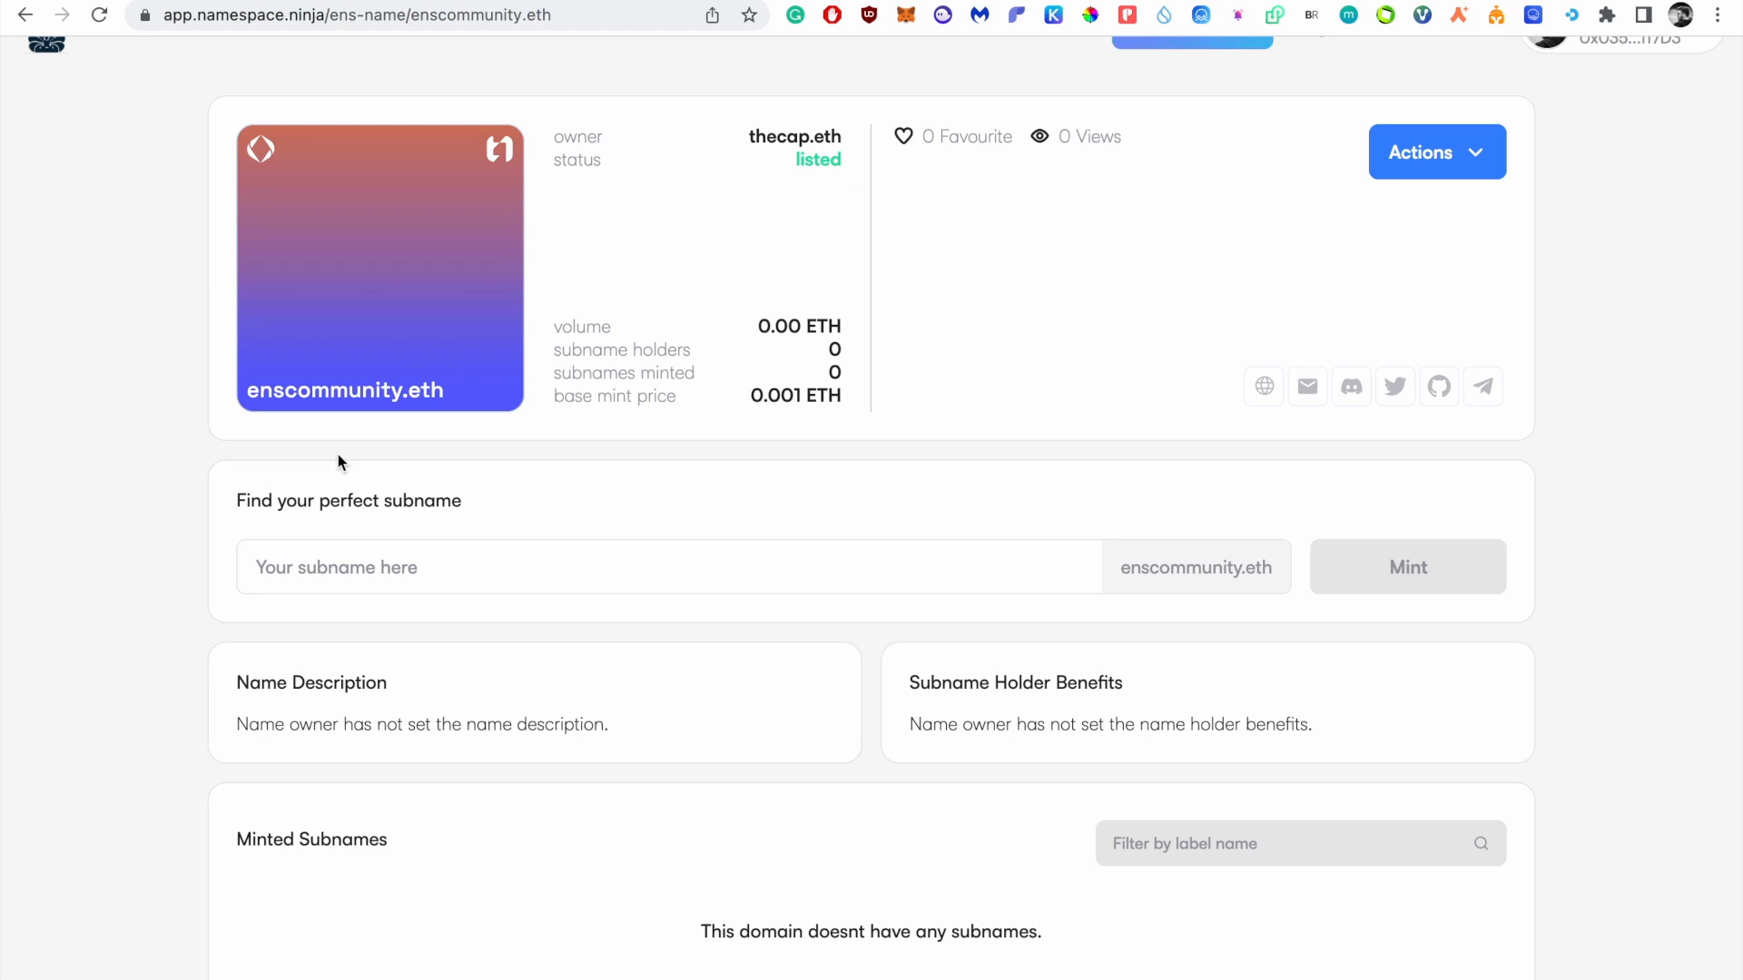
Step: Look up the subname asdsadas under enscommunity.eth and check its mint price
click(485, 587)
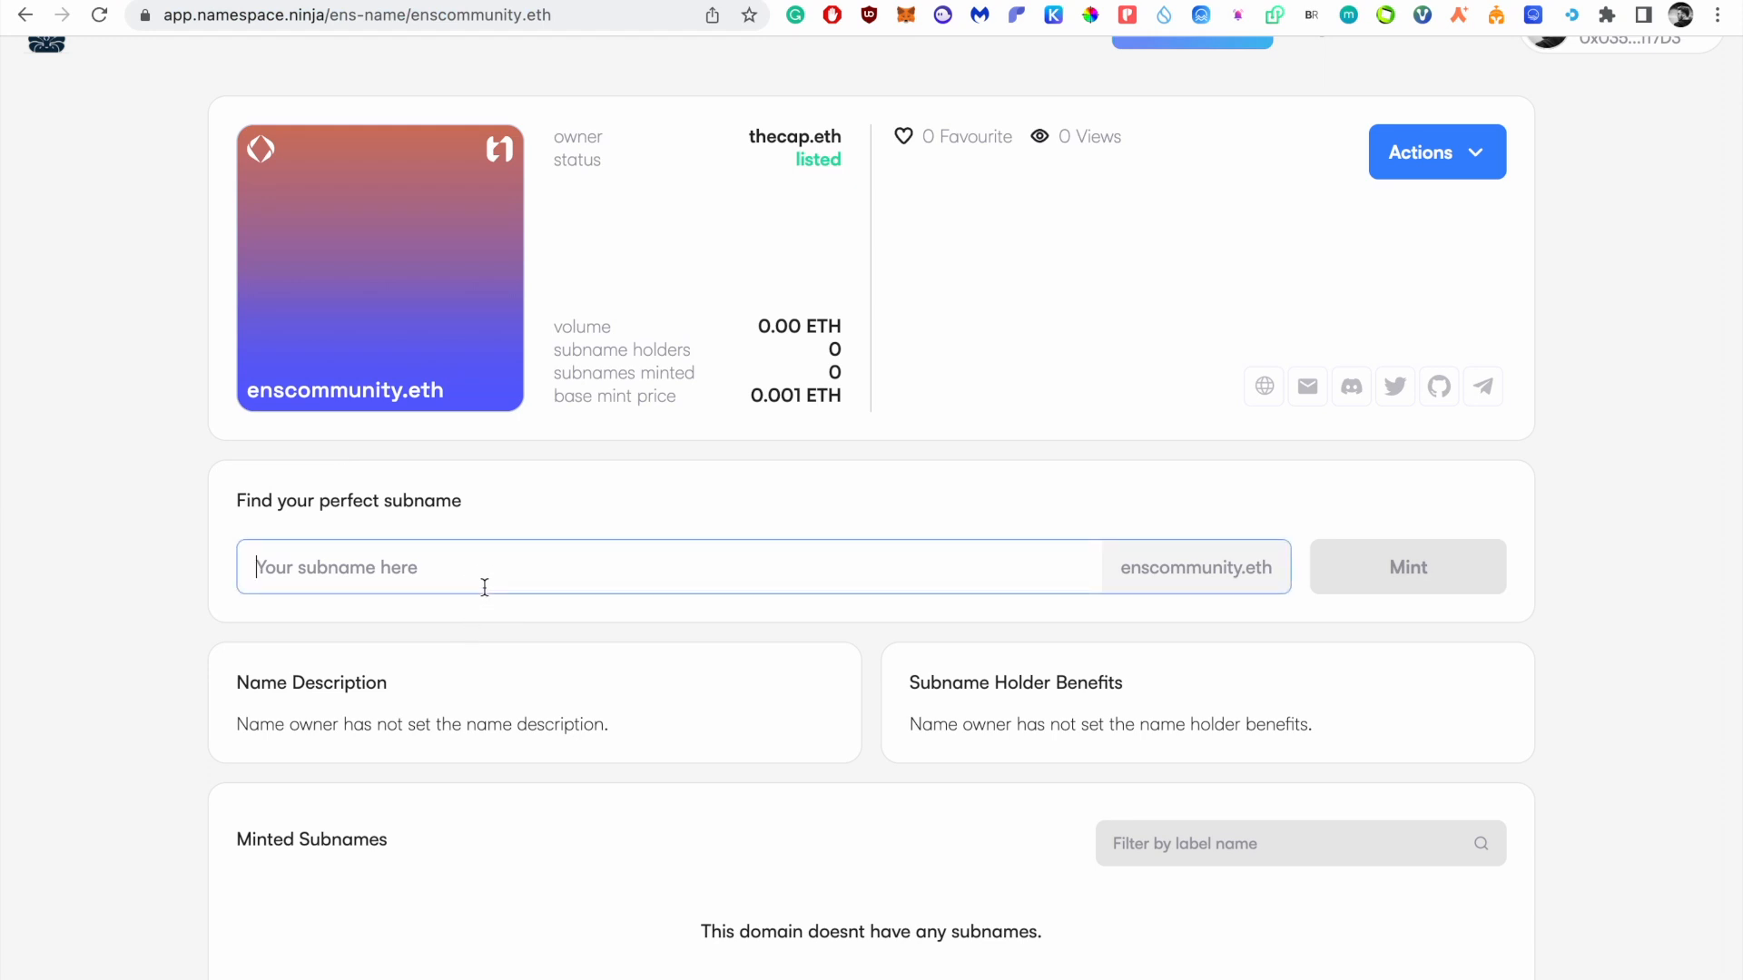
text(asdsadas)
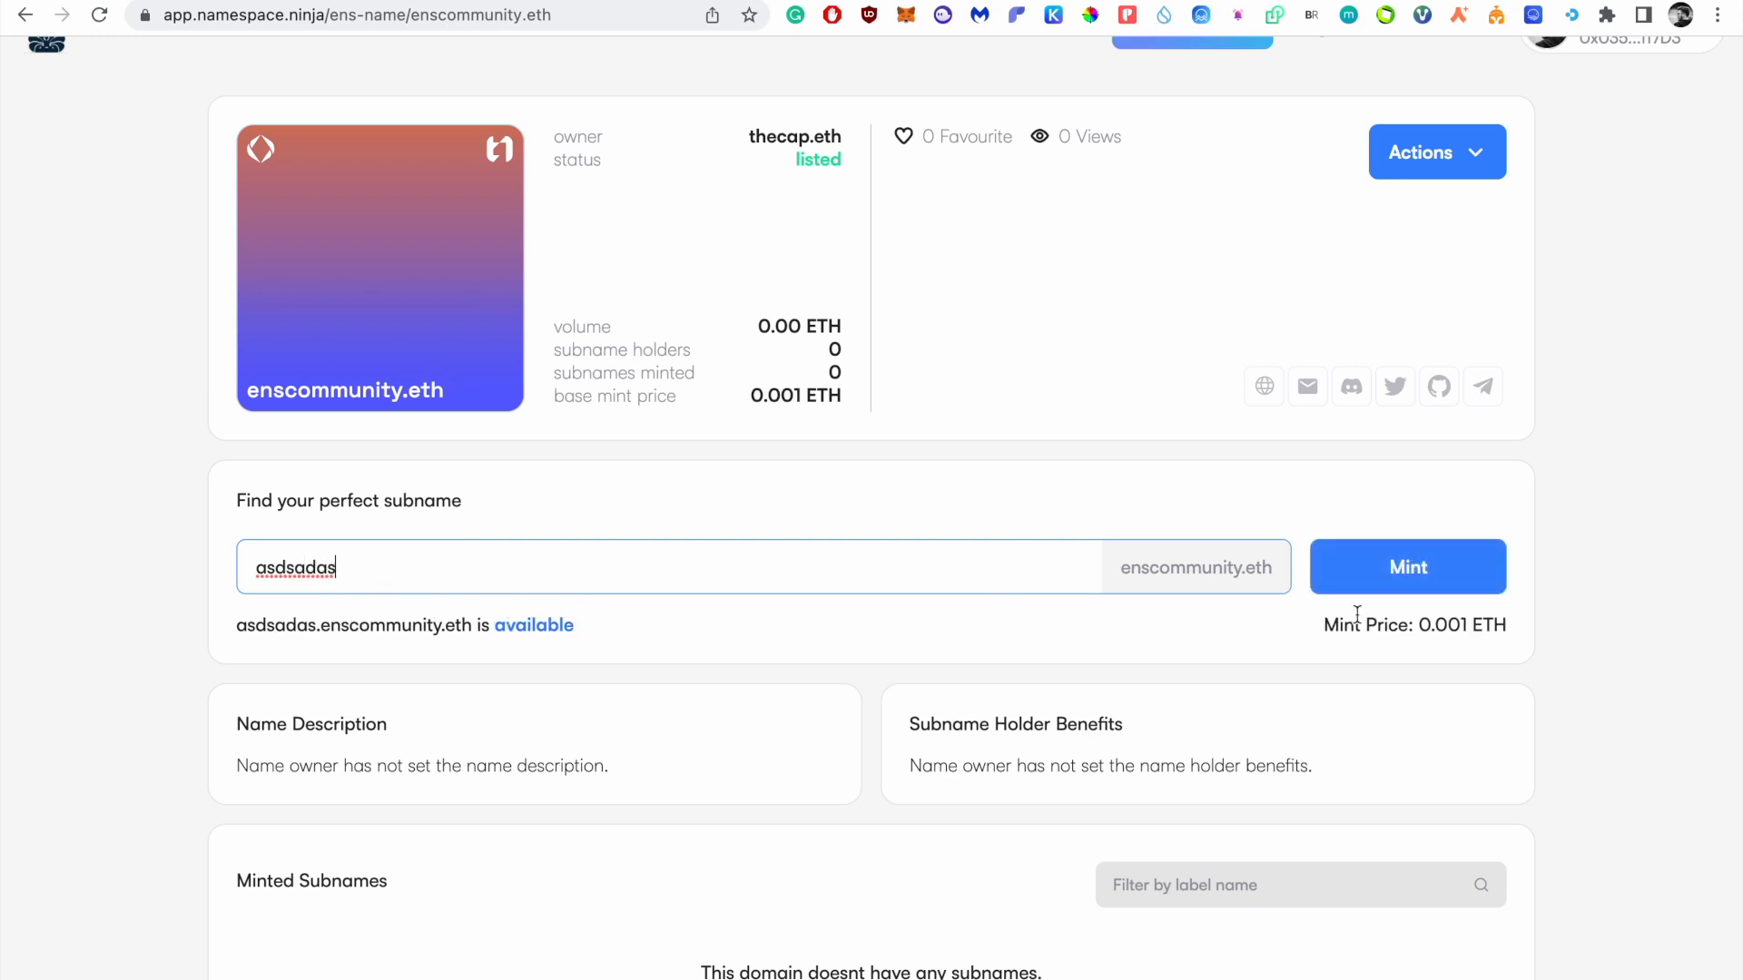
double_click(1453, 630)
Step: Shorten the subname to asdsa, asds, asd and as, checking the mint price at each length
click(662, 586)
key(BackSpace)
key(BackSpace)
key(BackSpace)
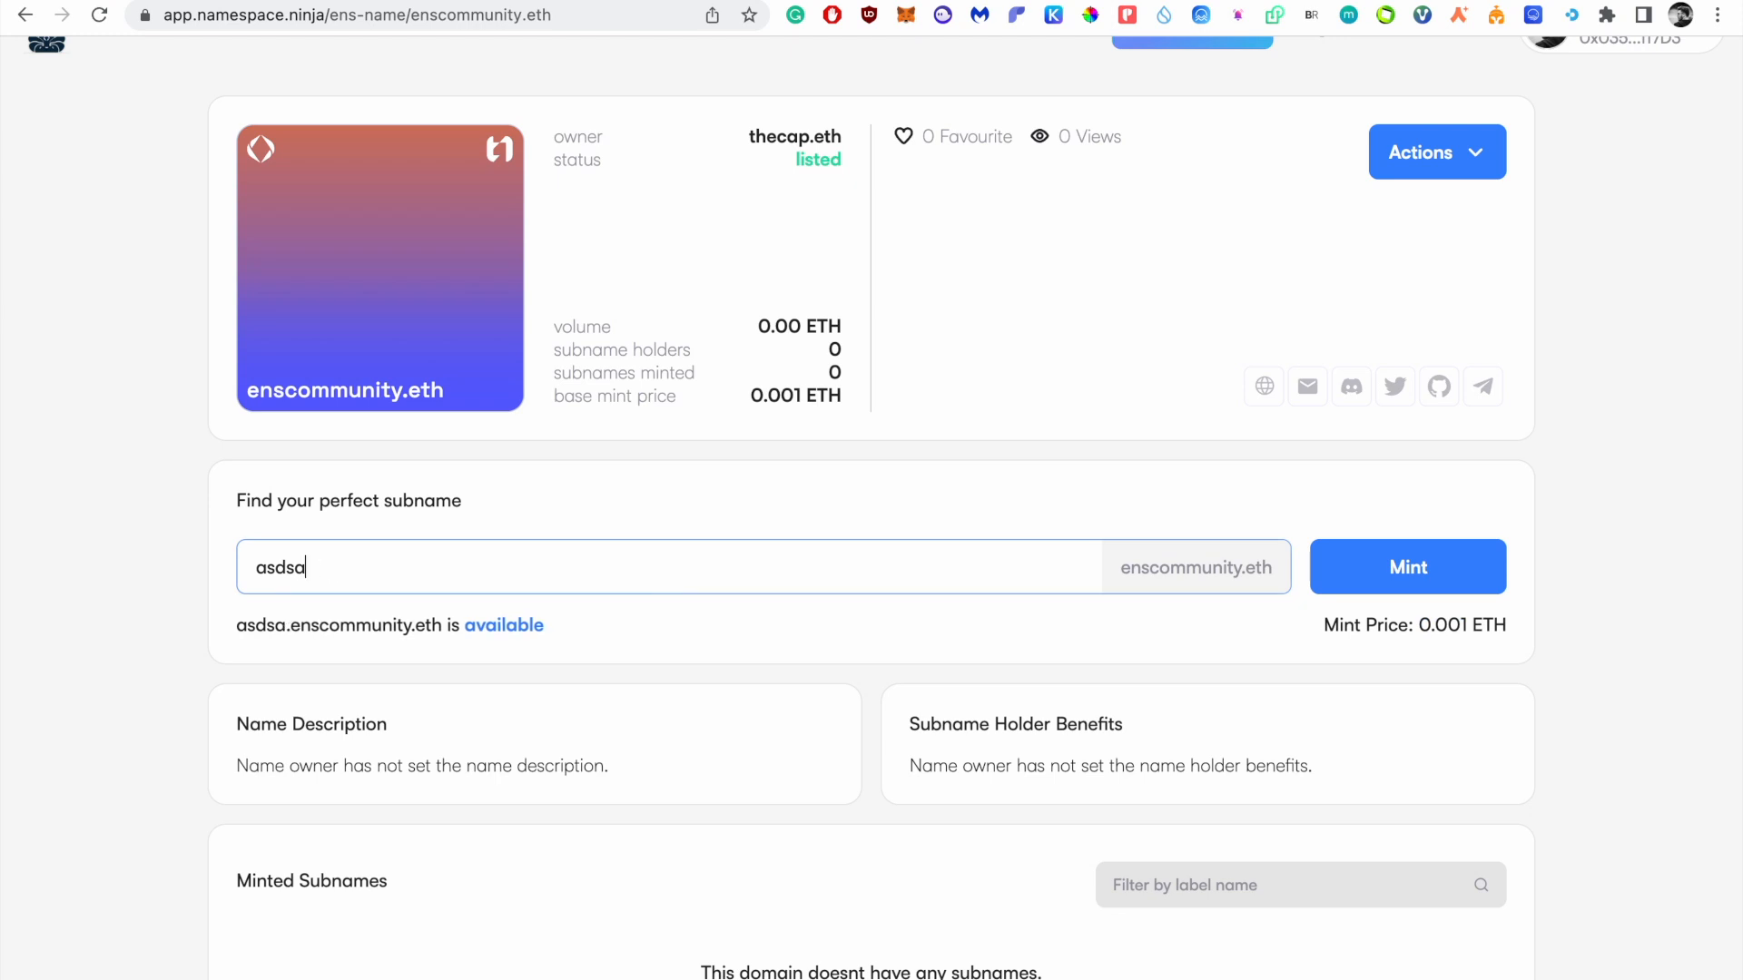
key(BackSpace)
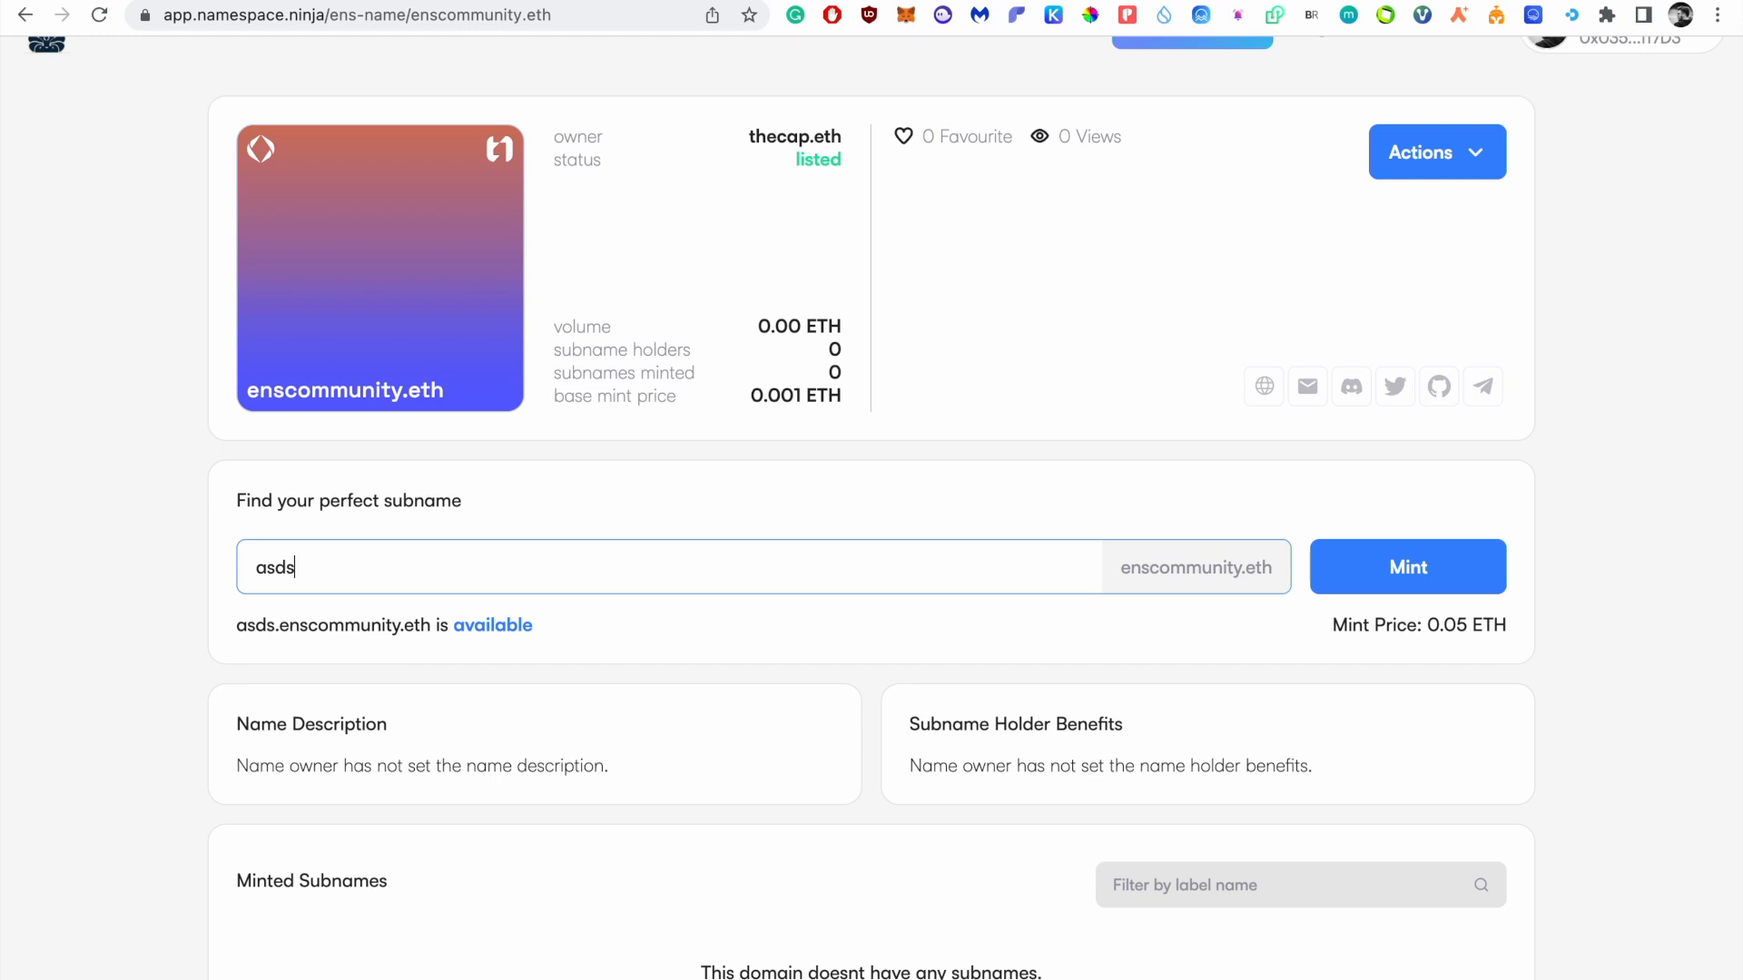
key(BackSpace)
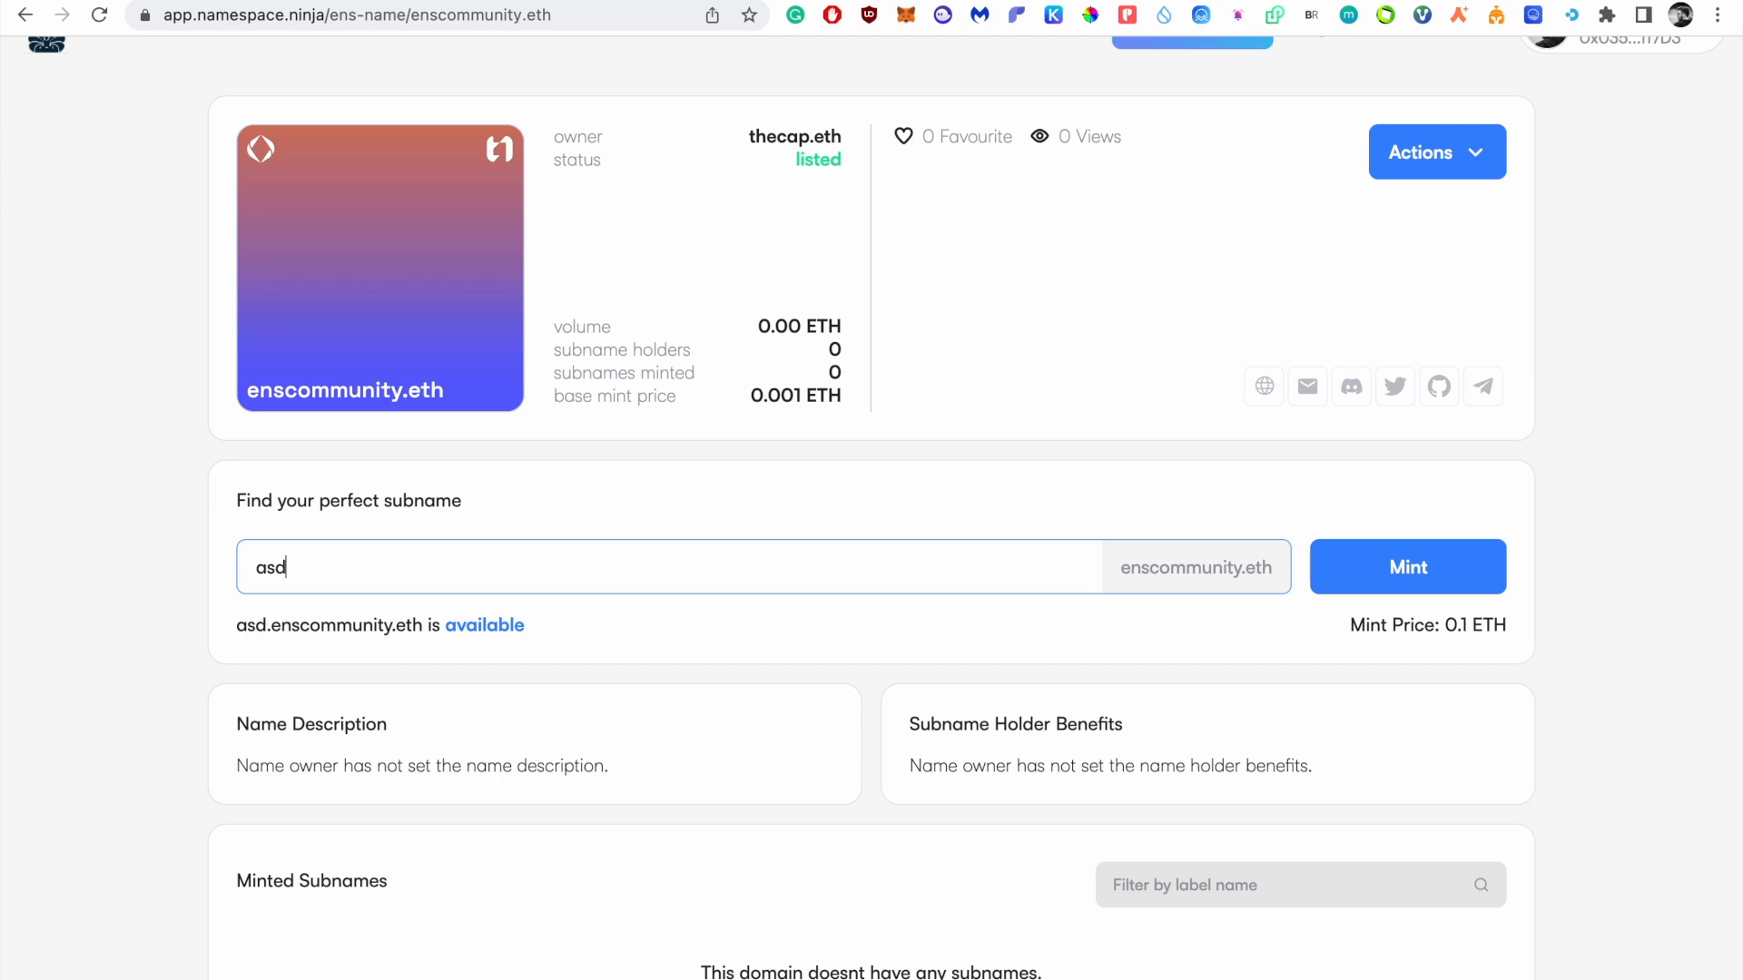
key(BackSpace)
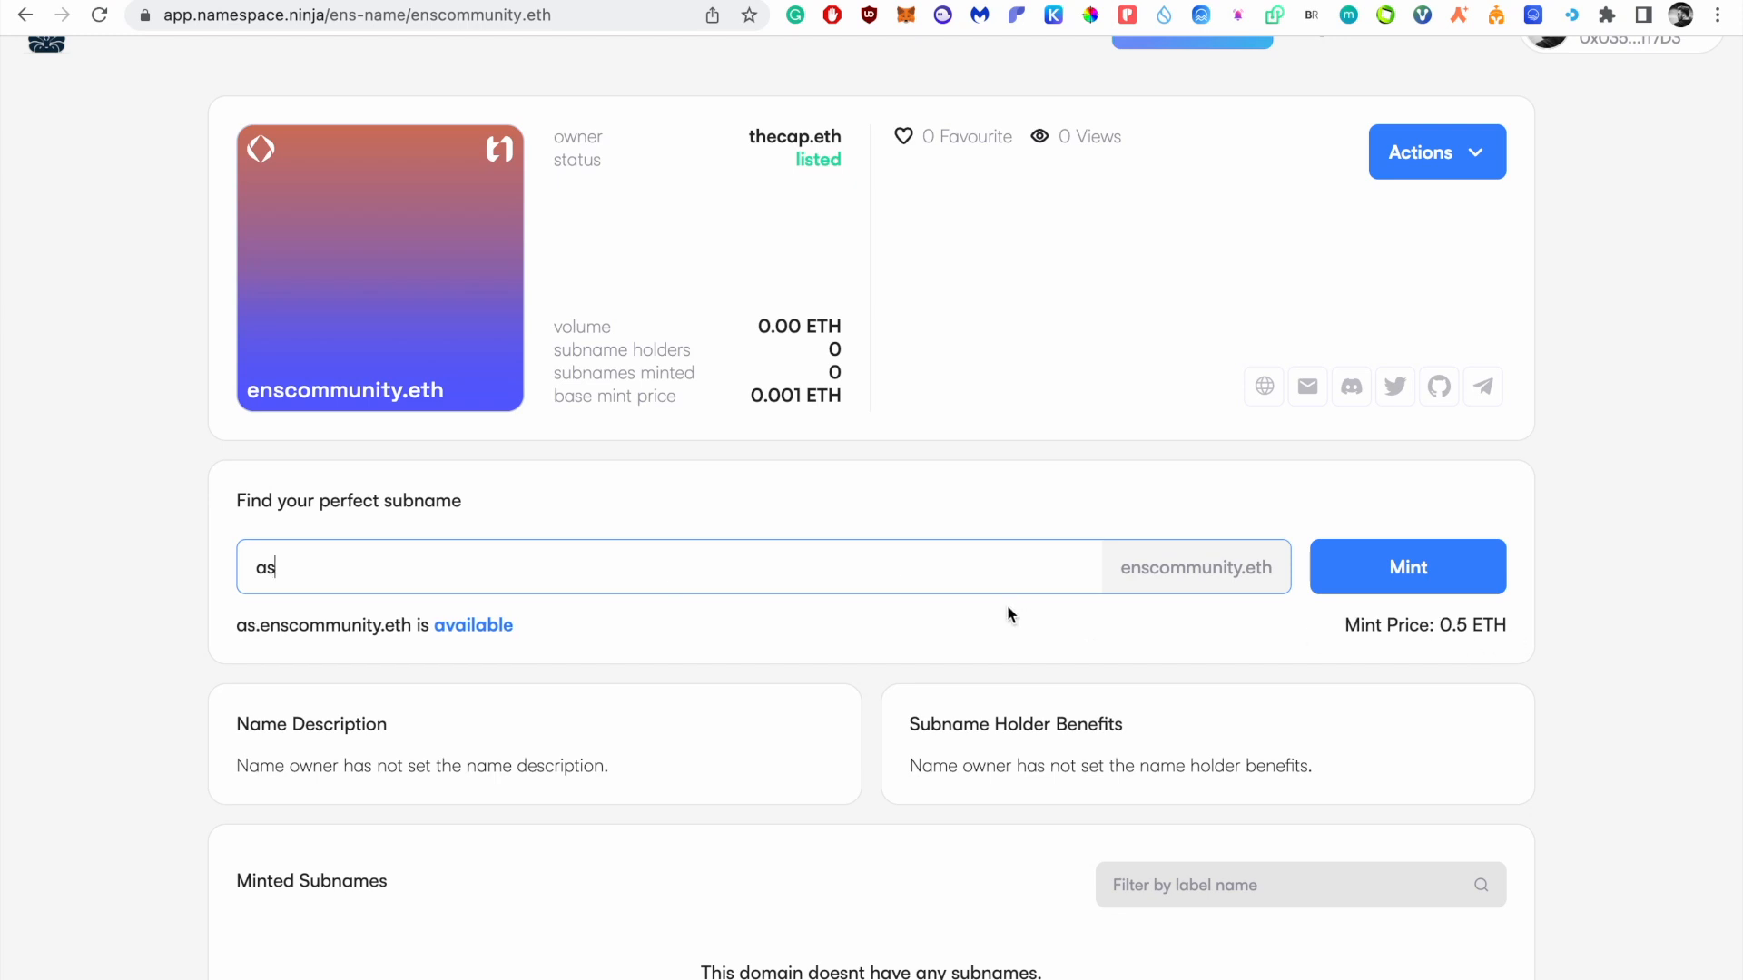
Step: Look up one of the reserved first names as a subname and read its availability message
key(BackSpace)
key(BackSpace)
text(john)
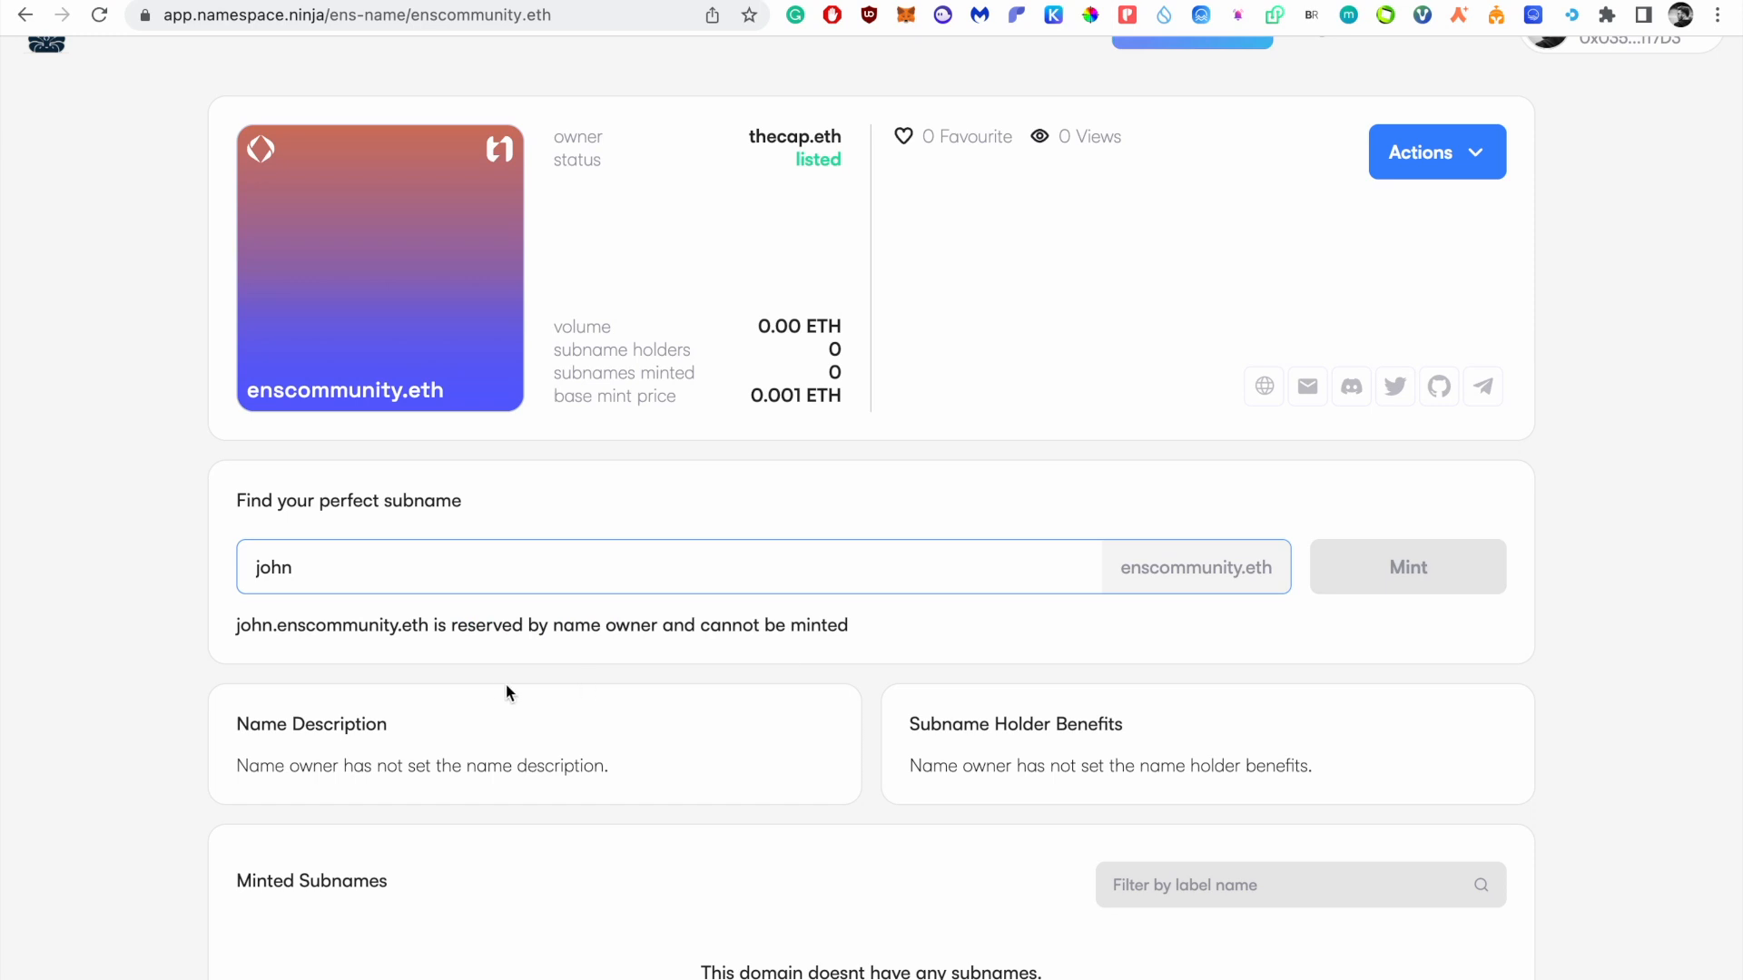
drag(238, 625, 418, 625)
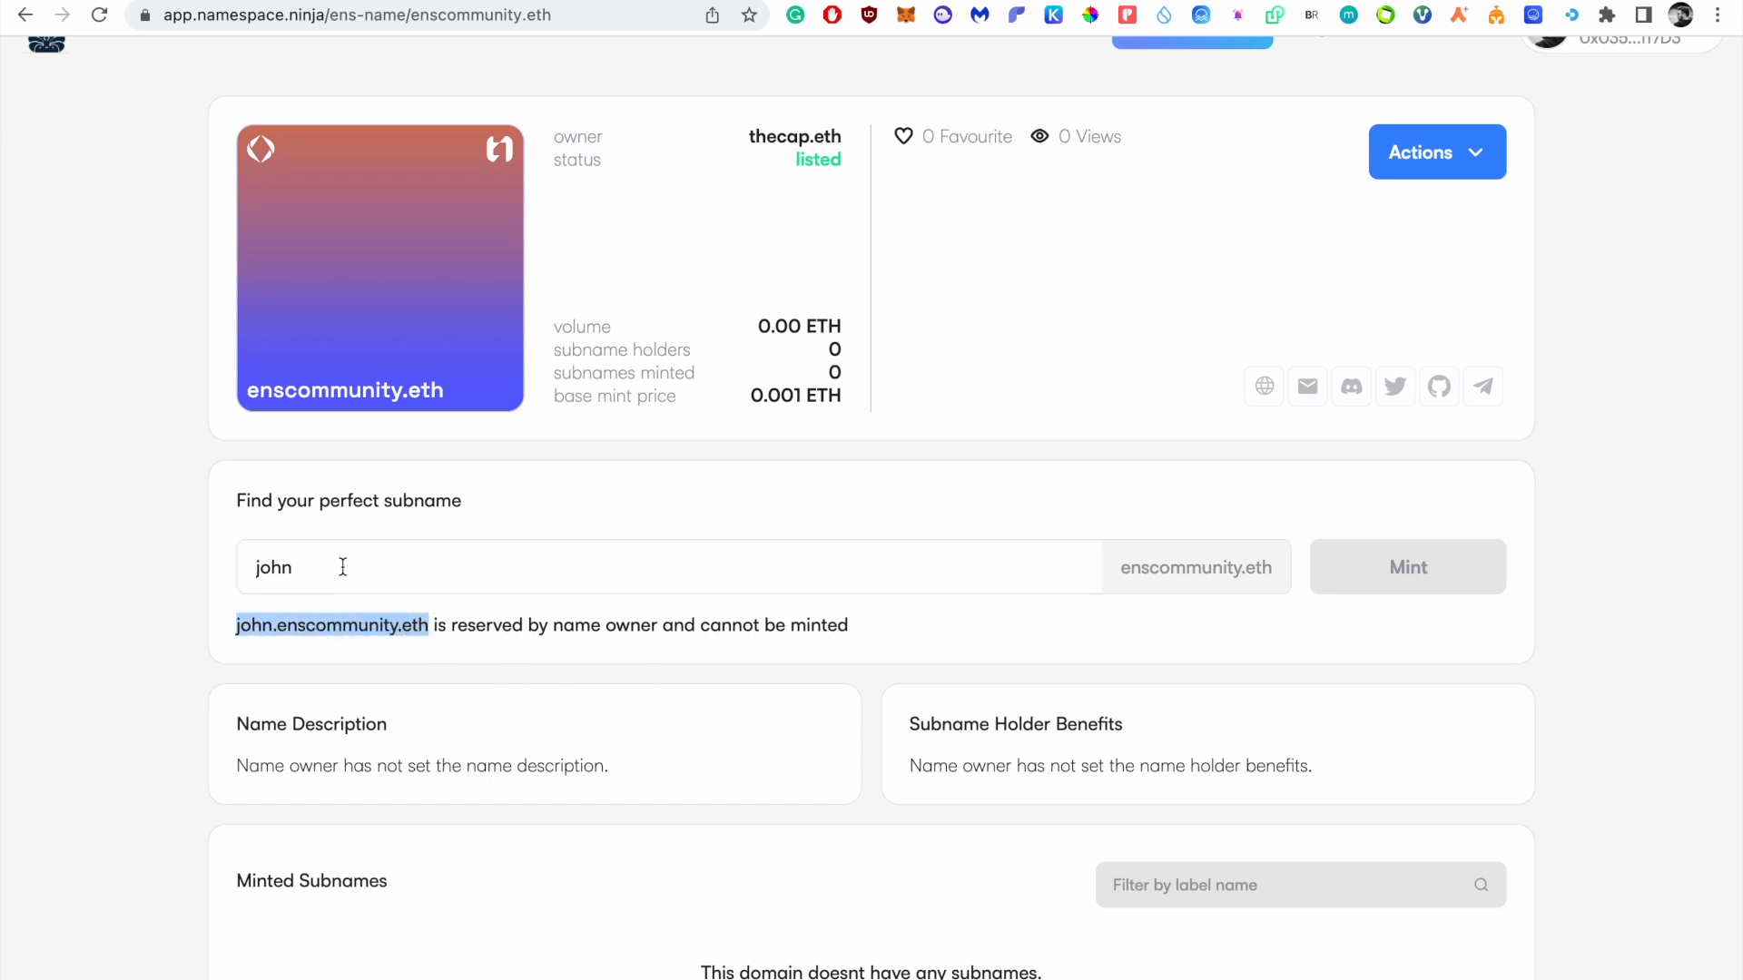
click(494, 620)
drag(494, 621, 782, 621)
click(869, 629)
Step: Check the availability of the subname matching the account's profile name, and of the subname captain
double_click(759, 575)
key(BackSpace)
text(cap)
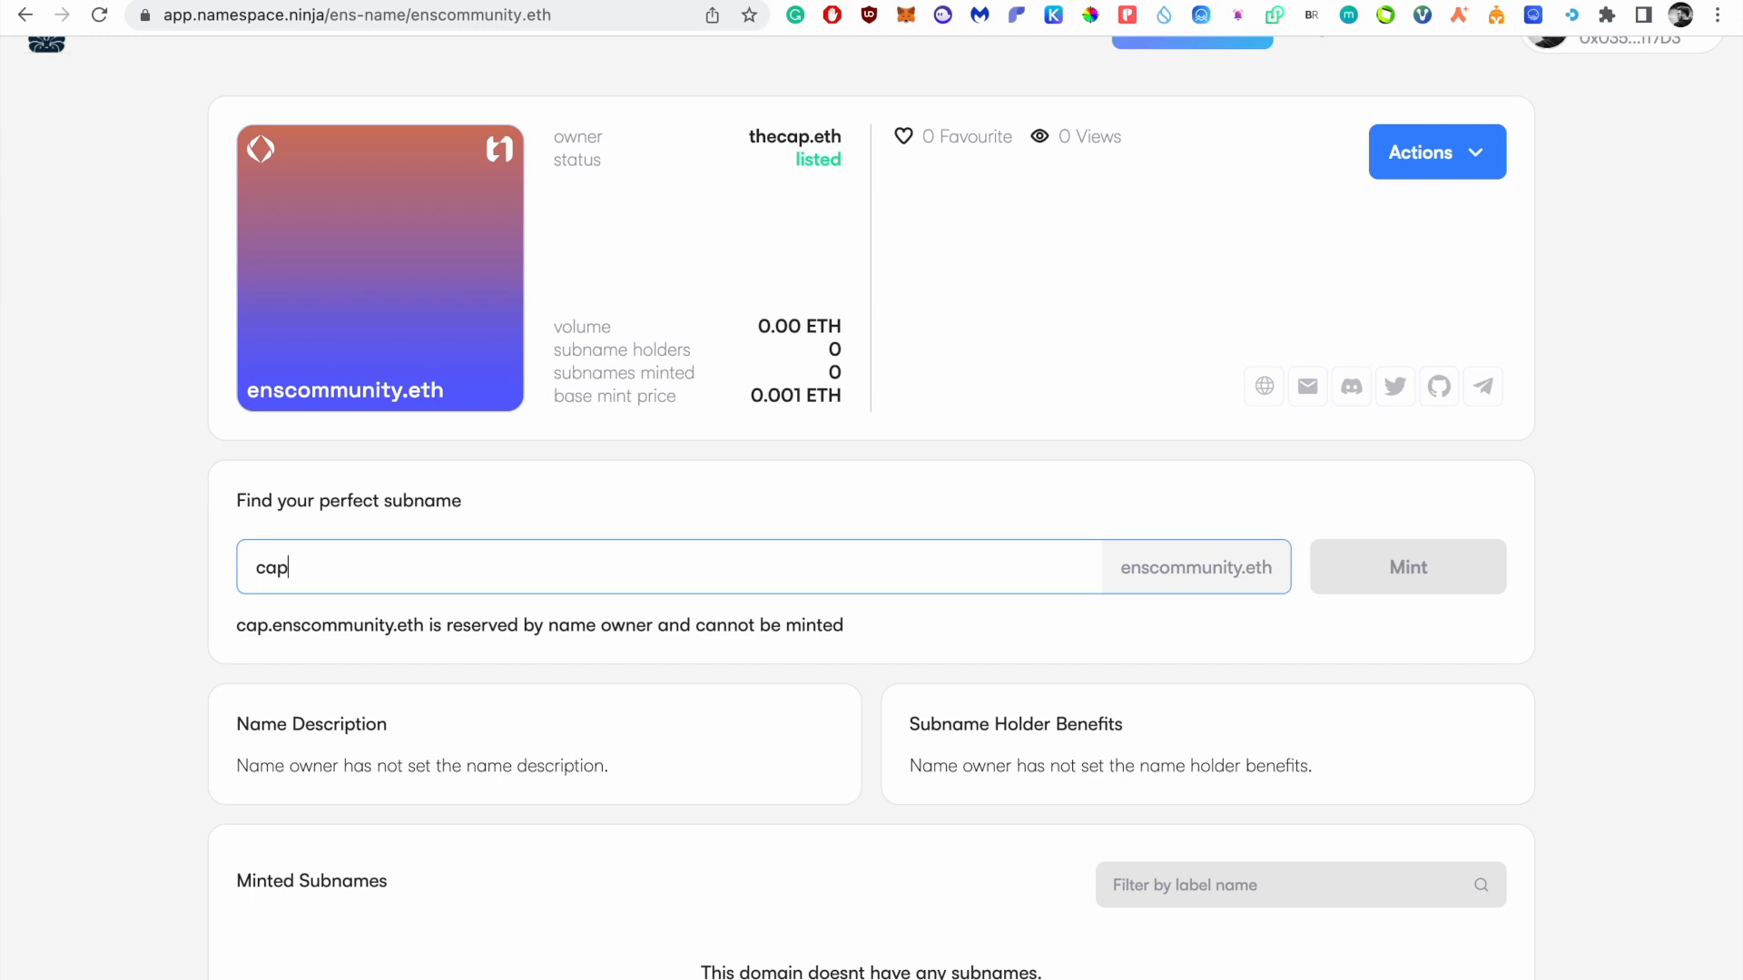
key(BackSpace)
key(BackSpace)
key(BackSpace)
text(captain)
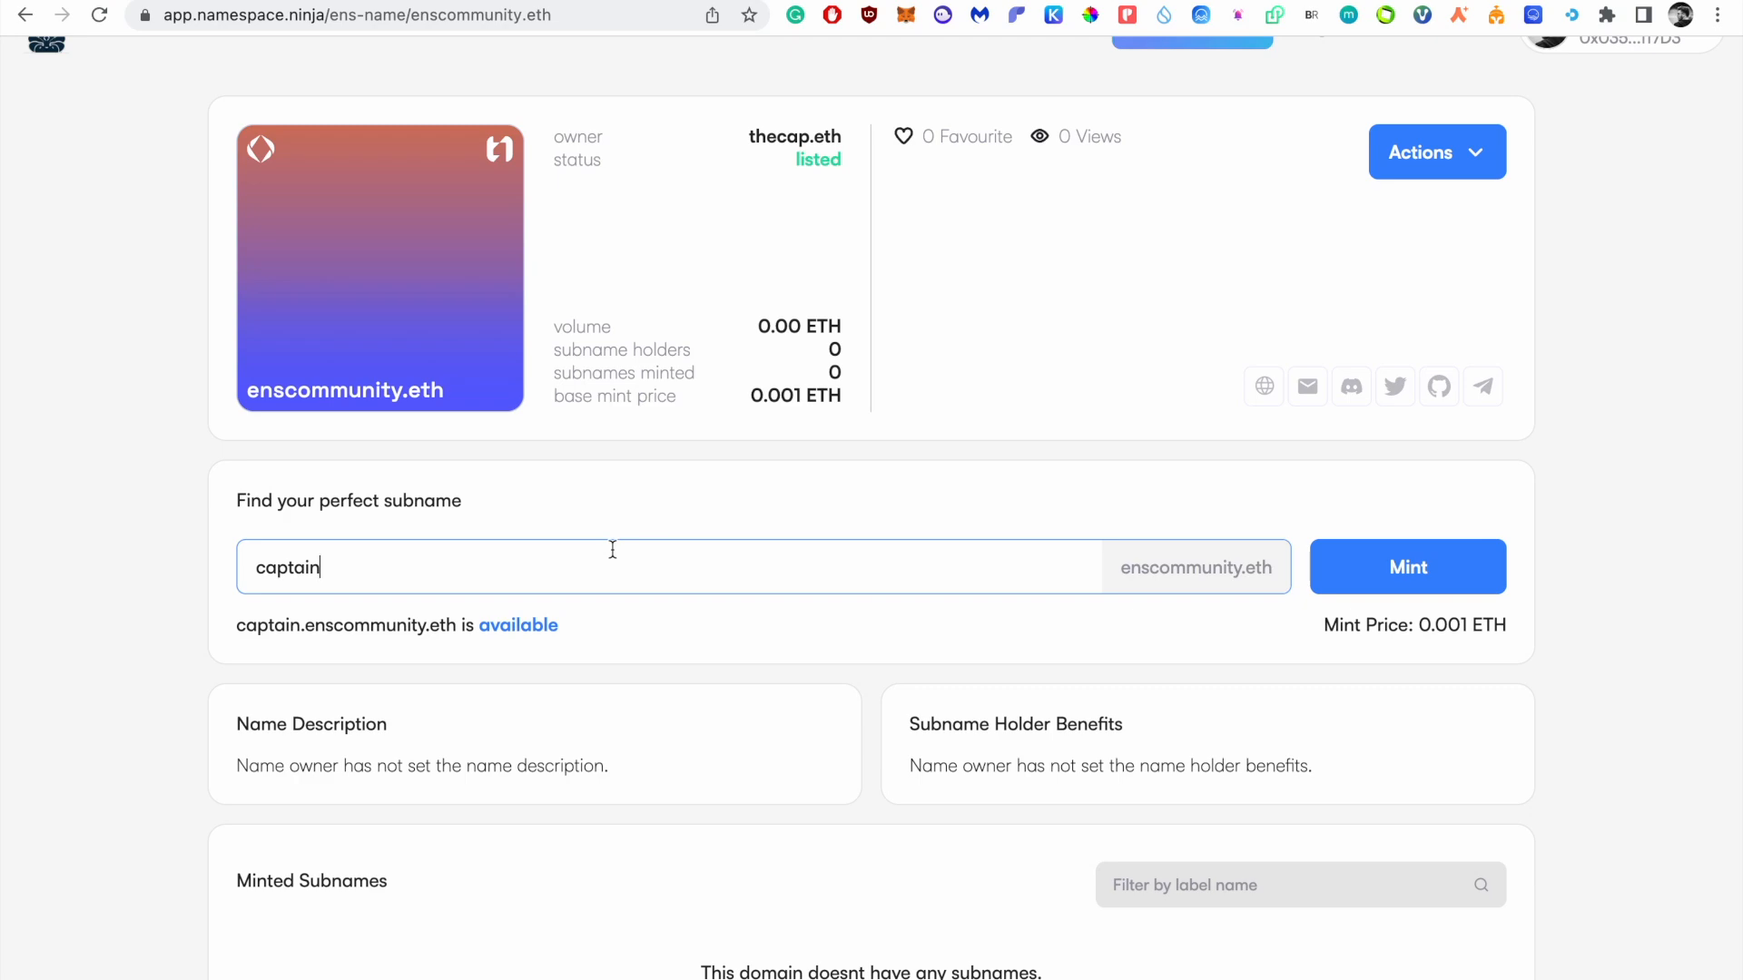
Step: Mint captain.enscommunity.eth, changing the gas fee option and approving the transaction in the wallet
click(1434, 565)
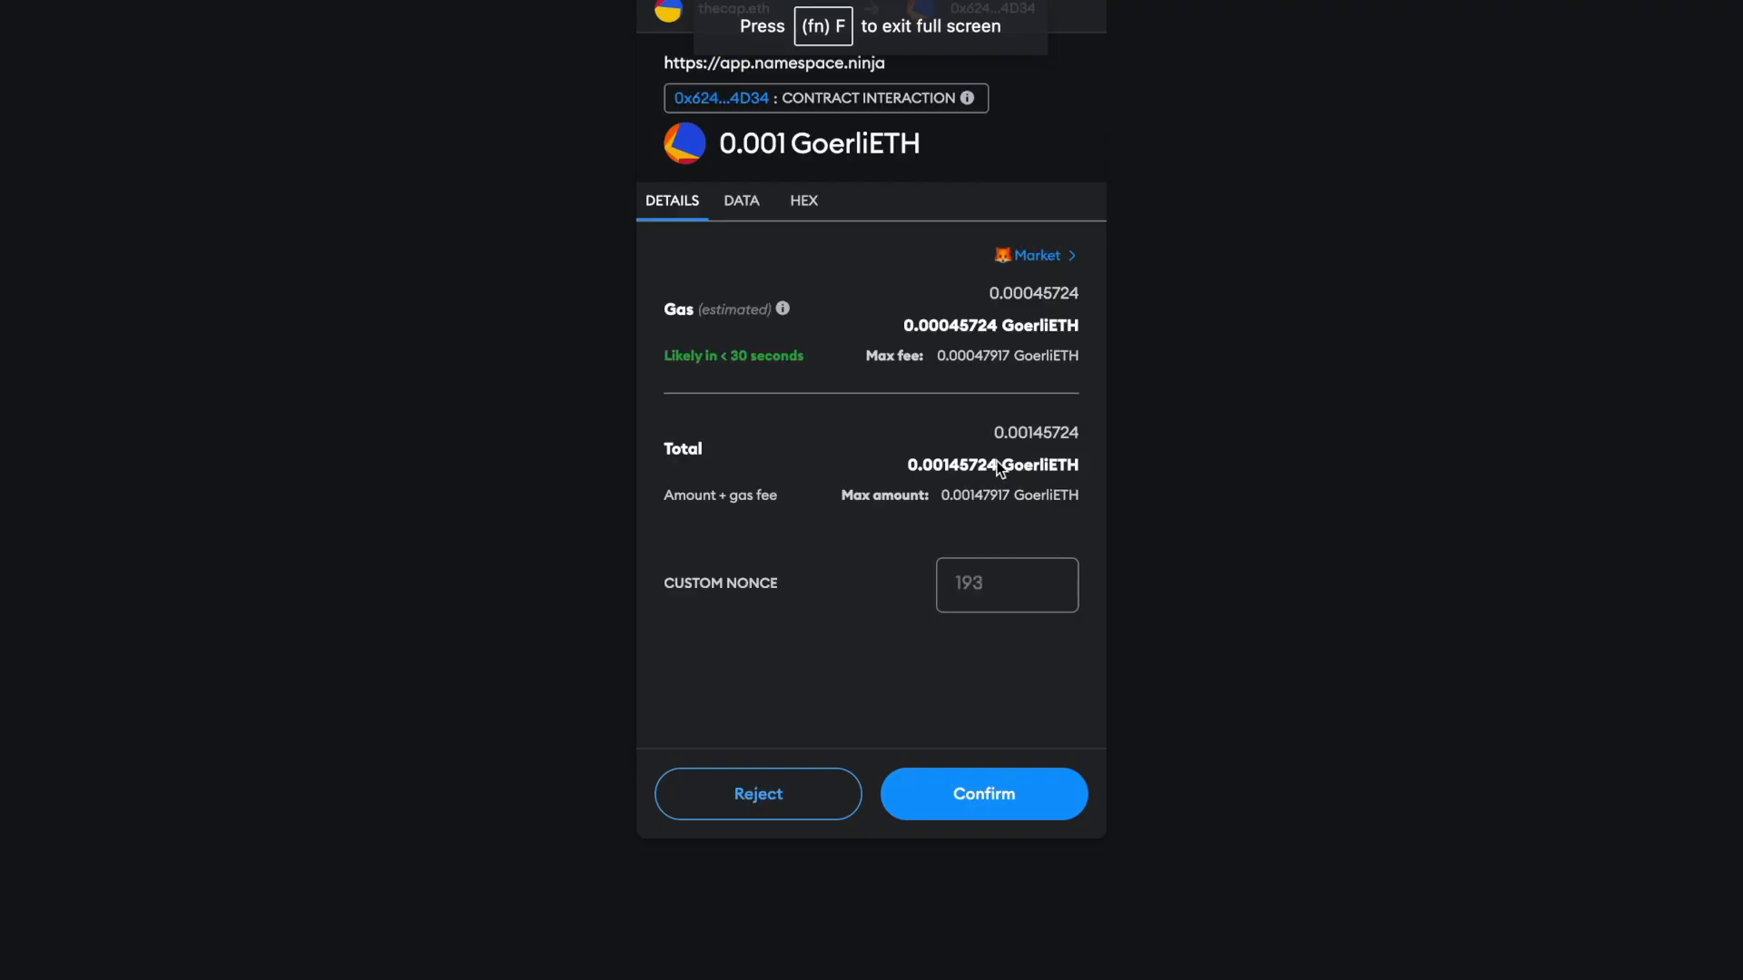
click(1035, 258)
click(1030, 441)
click(1048, 815)
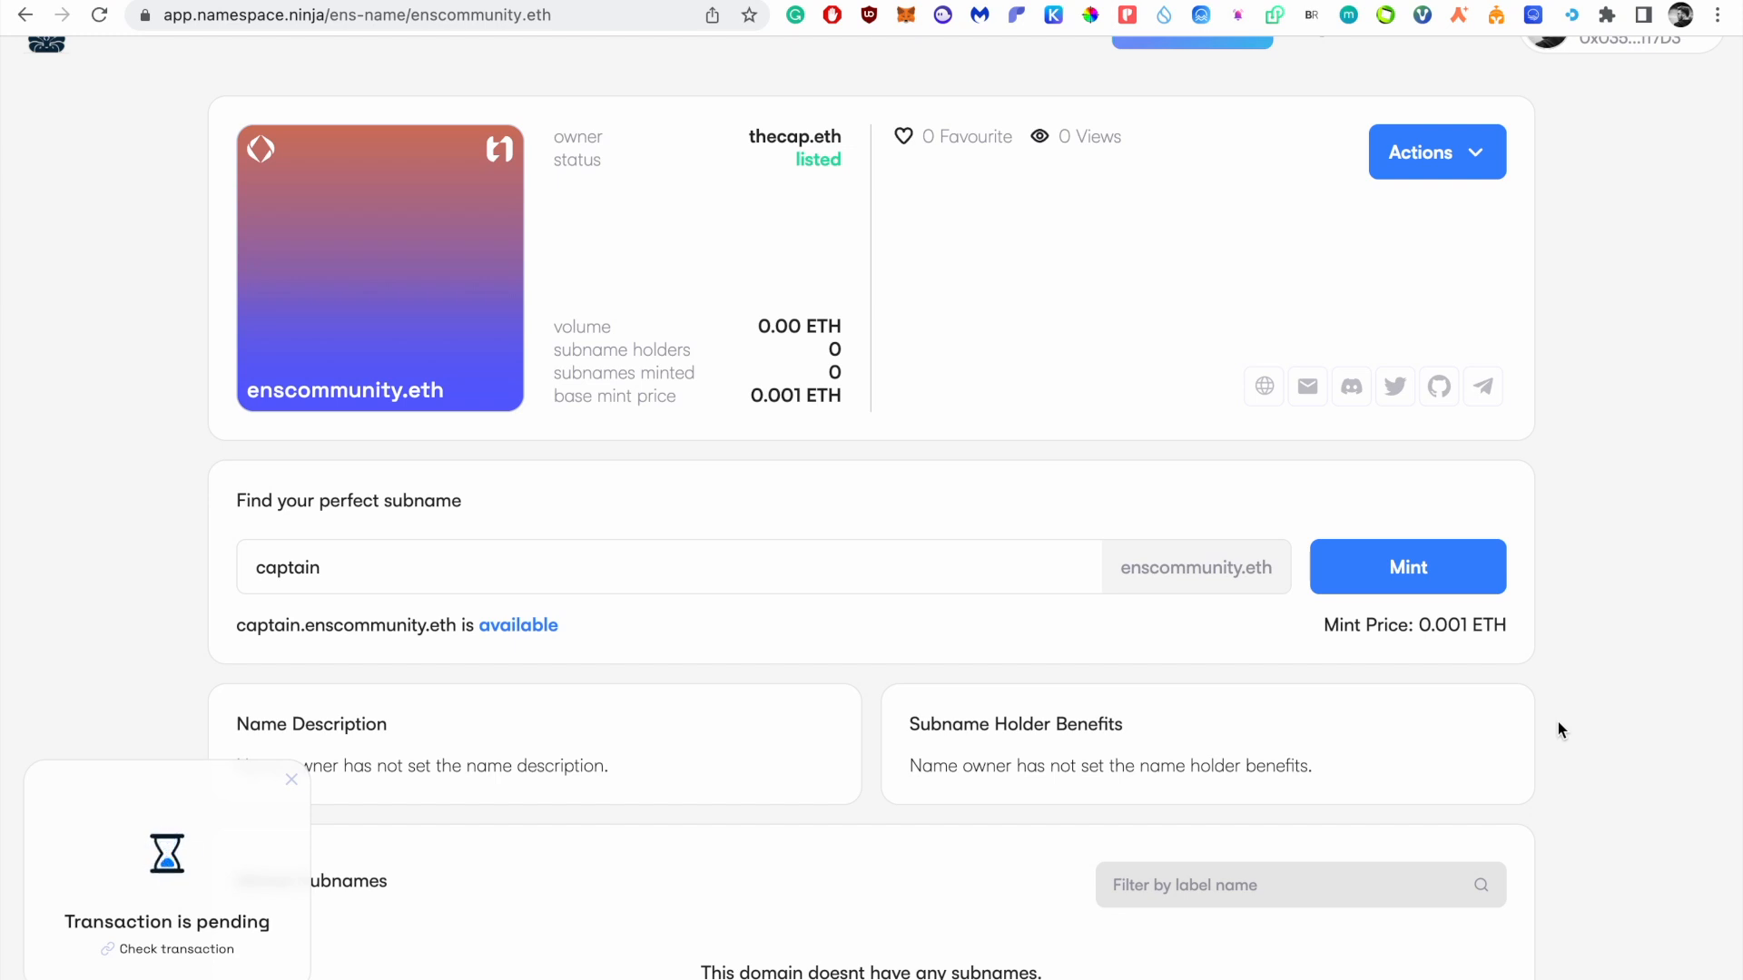
Step: Examine the Name Description and Subname Holder Benefits sections on the enscommunity.eth page
scroll(1612, 708, down, 1)
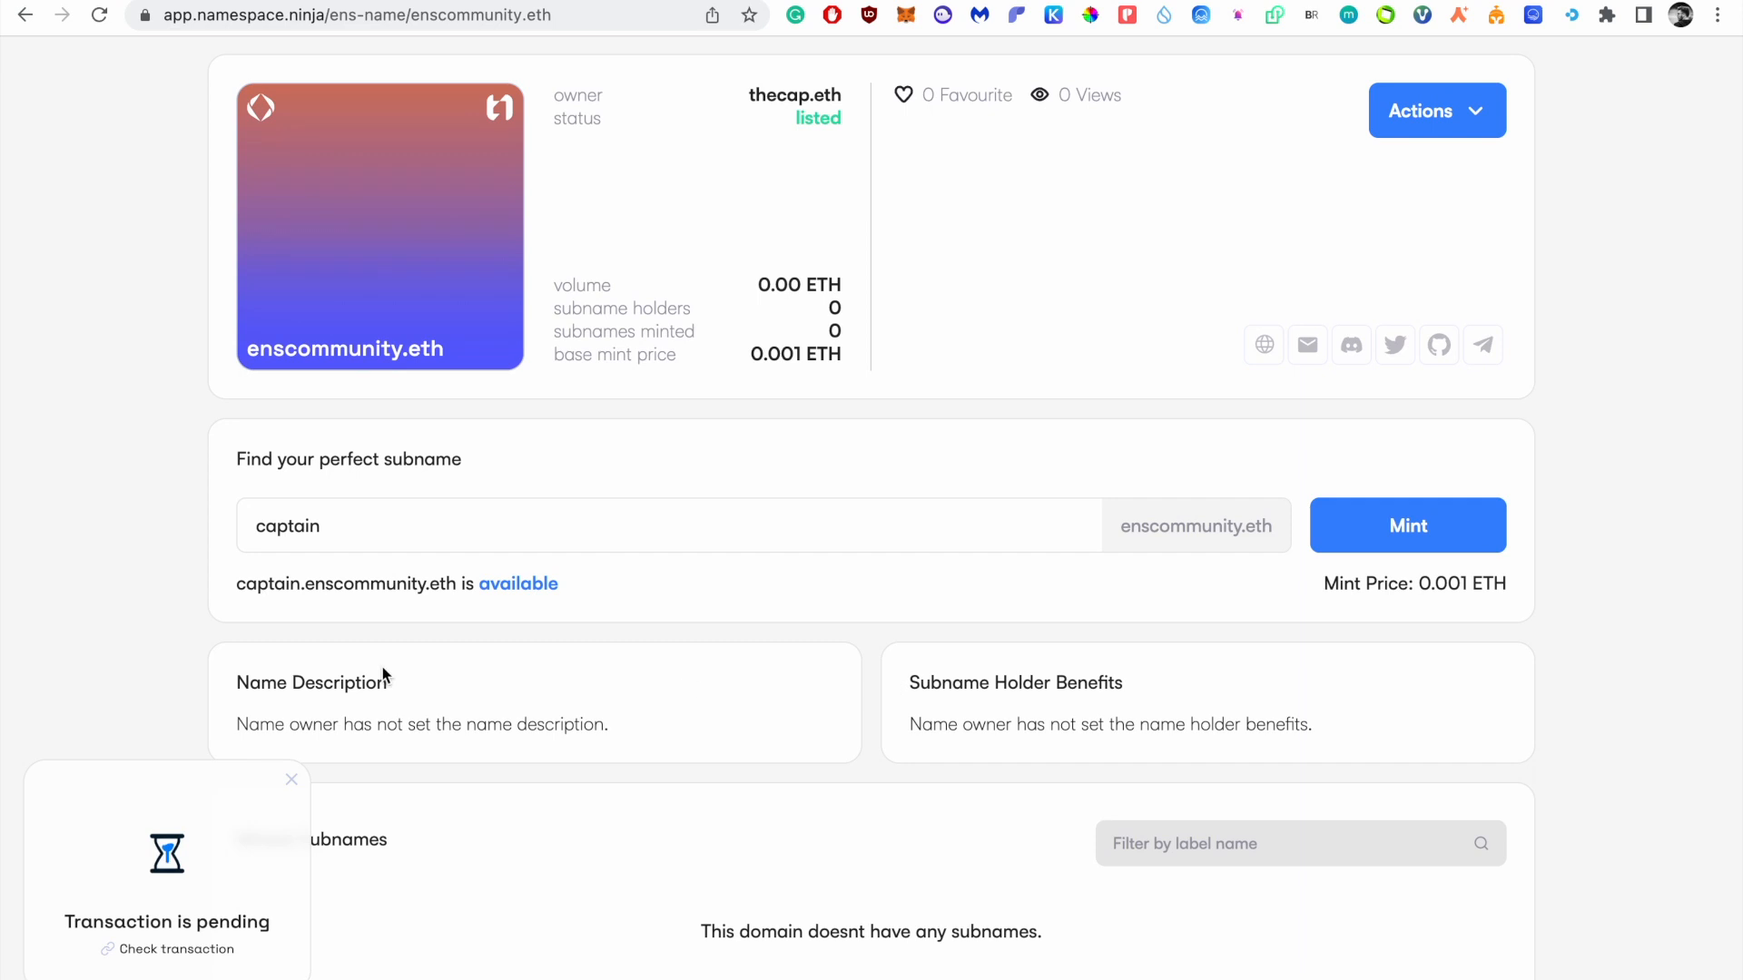
drag(250, 684, 552, 700)
click(552, 700)
drag(908, 679, 1096, 676)
click(1096, 676)
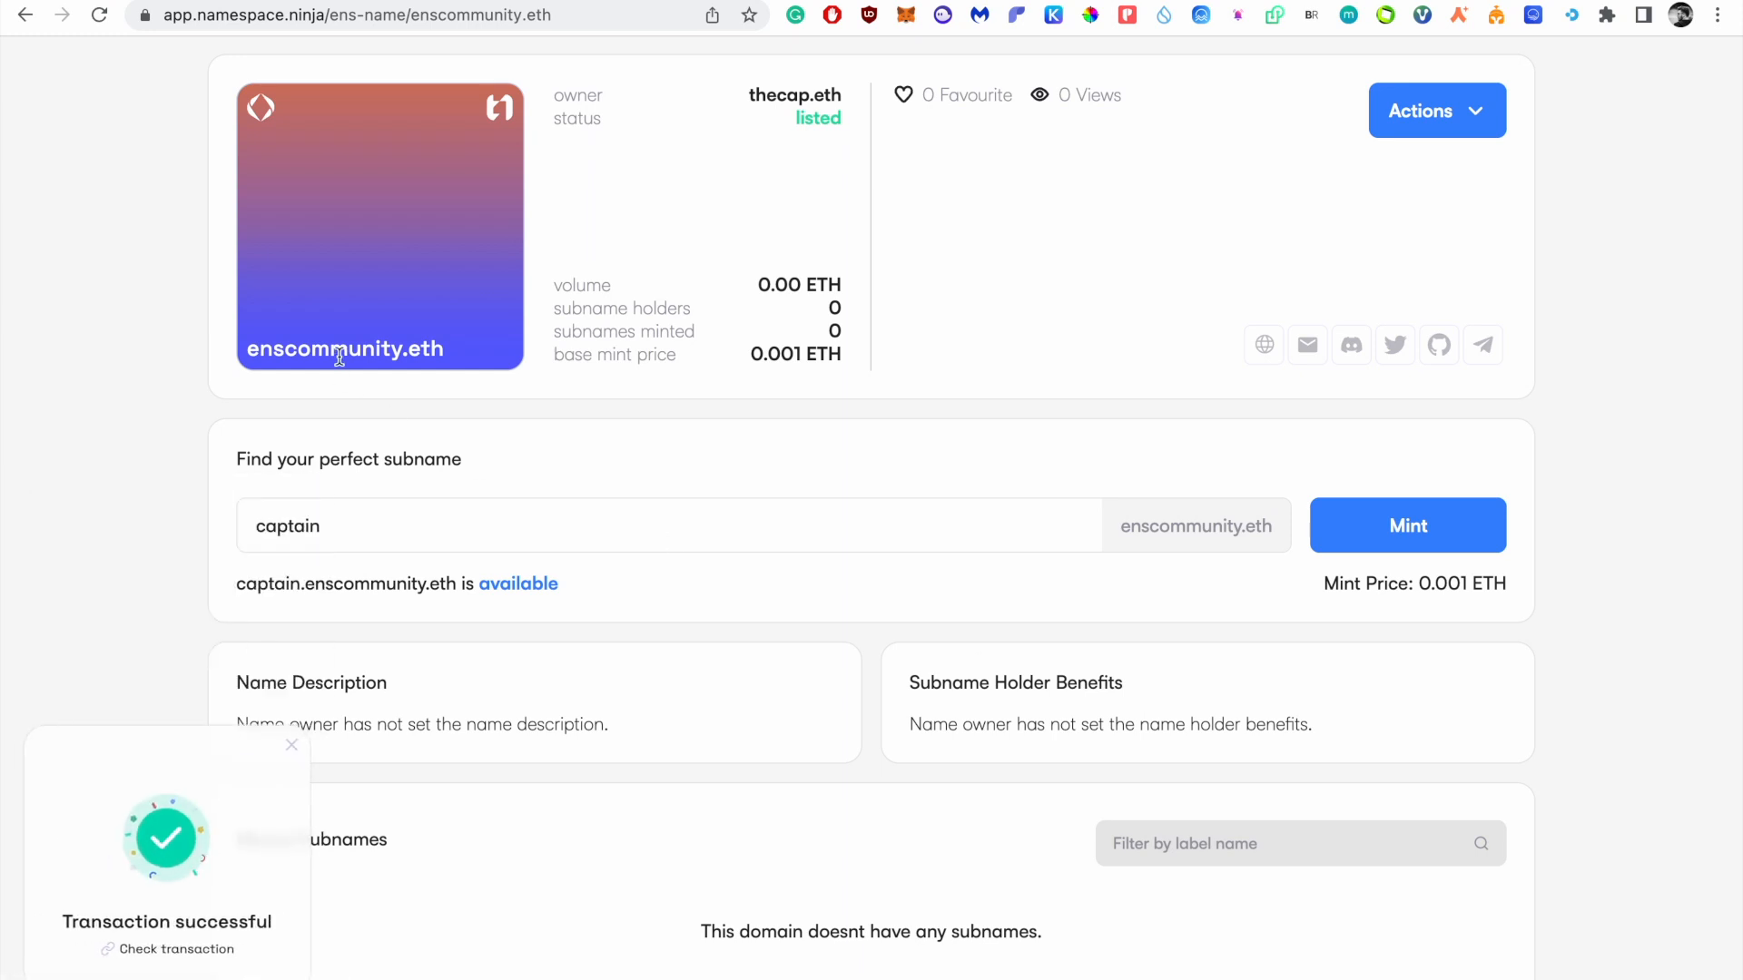
scroll(804, 706, down, 1)
scroll(1053, 761, up, 1)
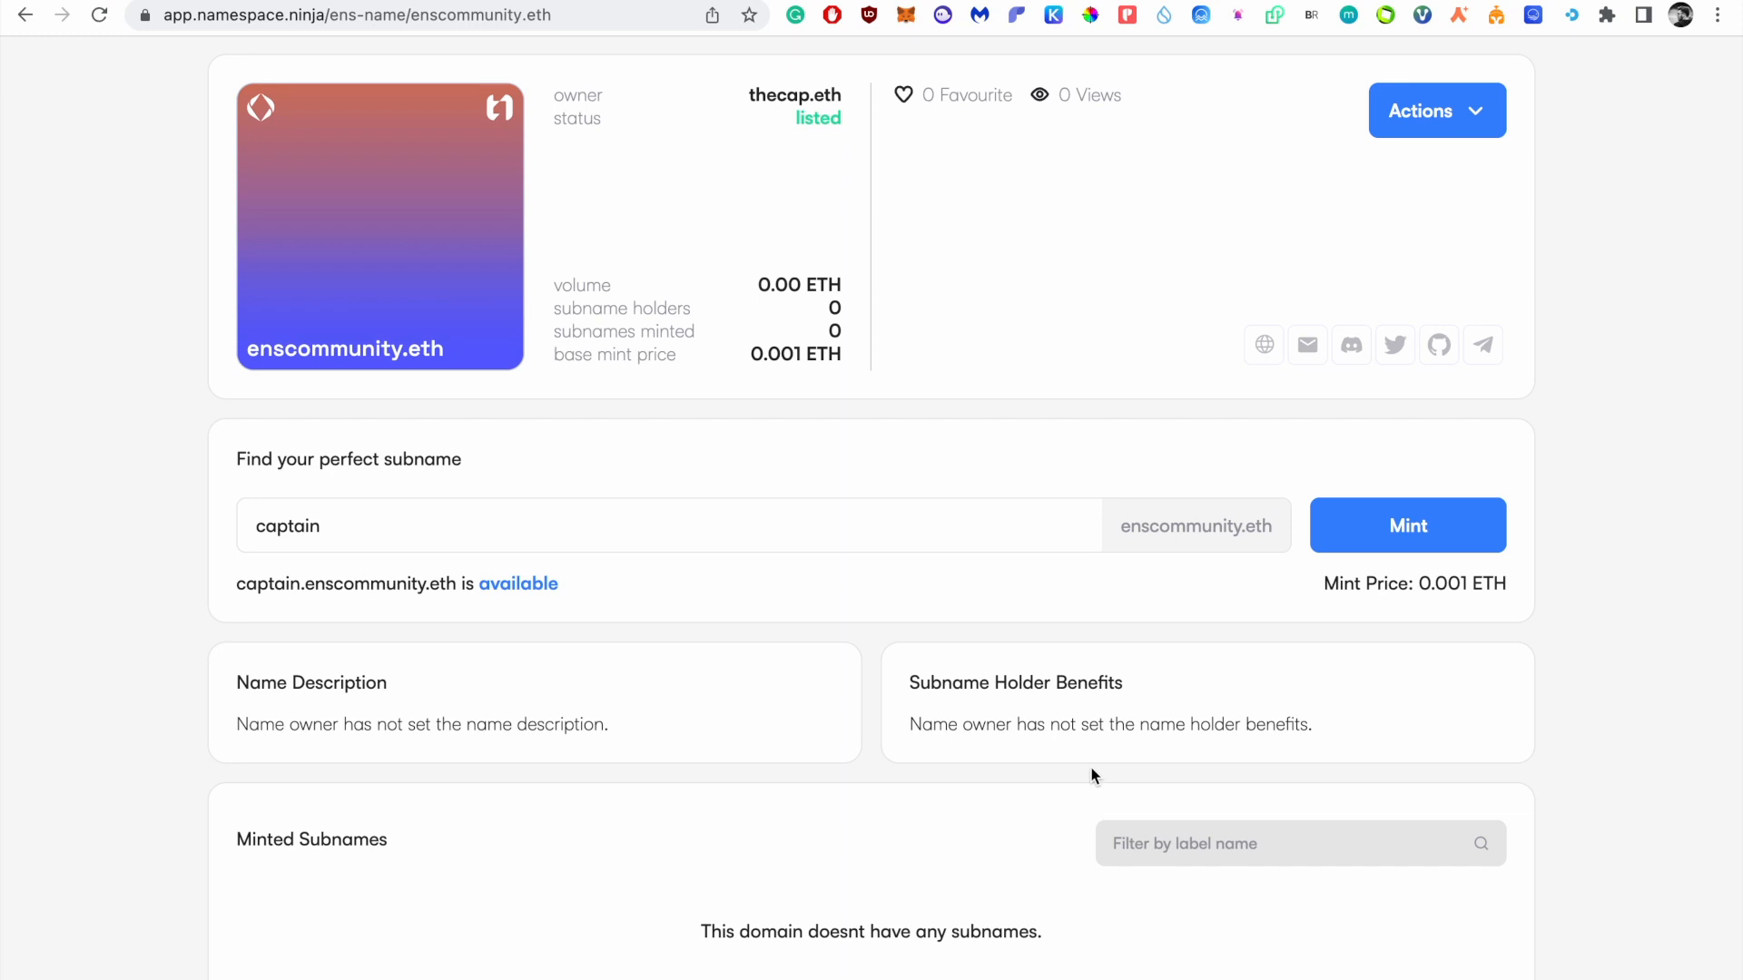
drag(965, 683, 1107, 678)
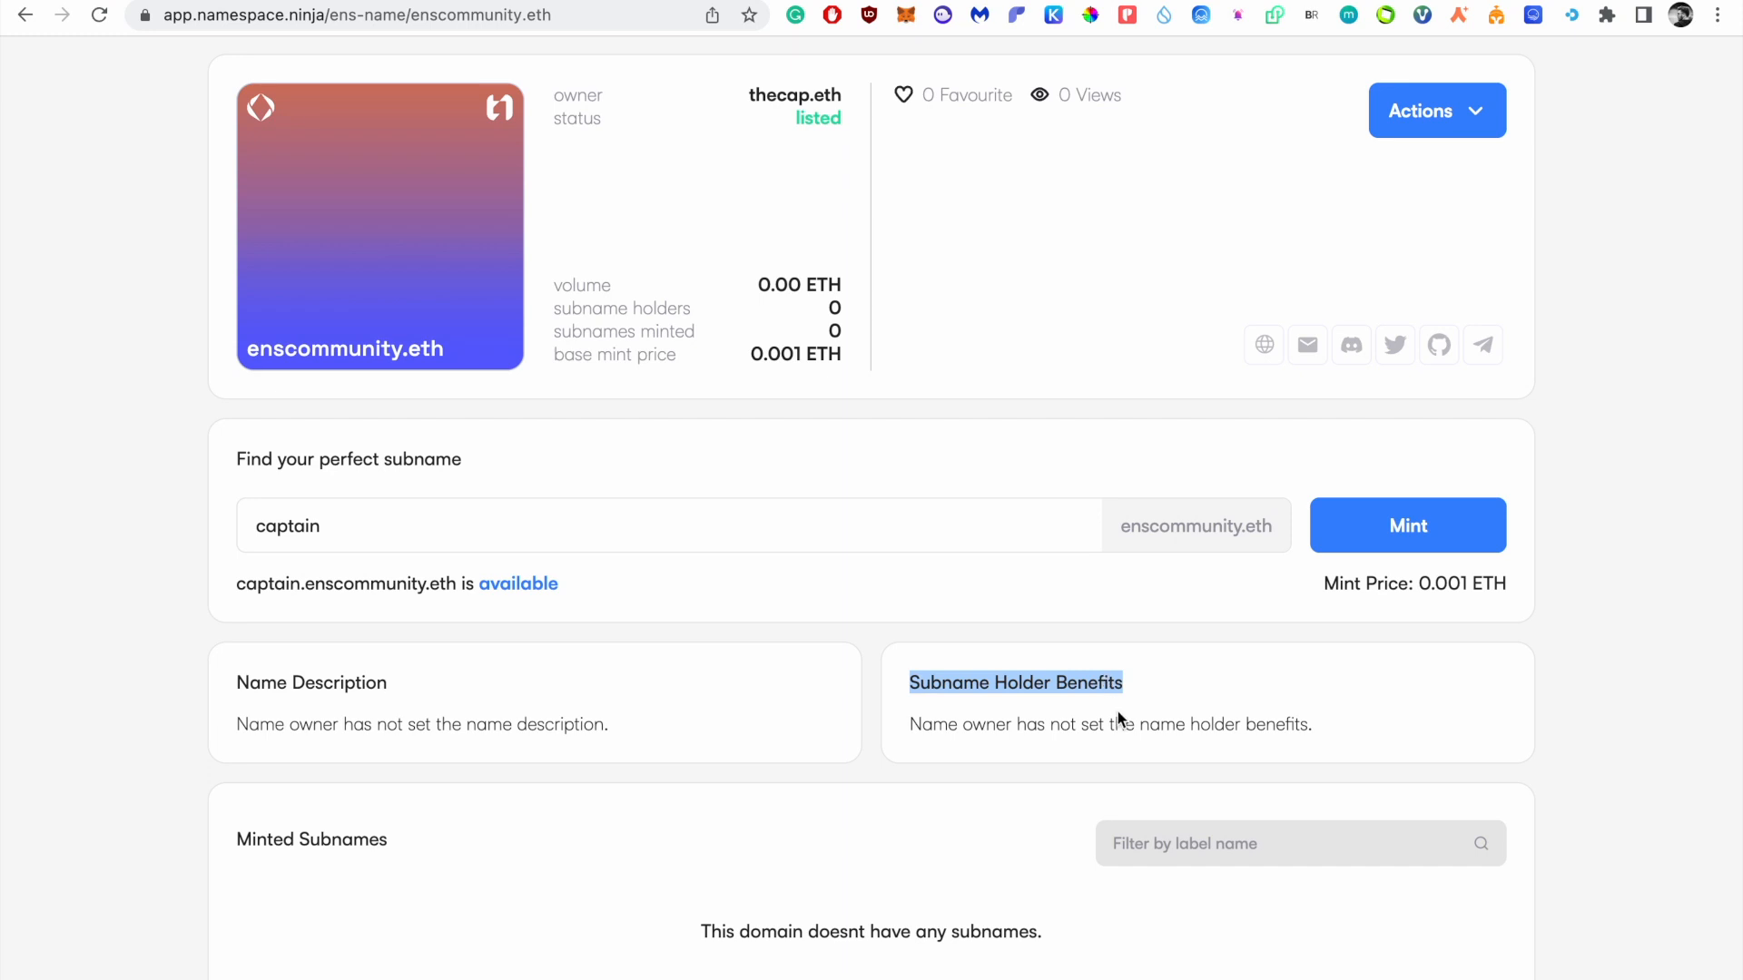
click(1118, 713)
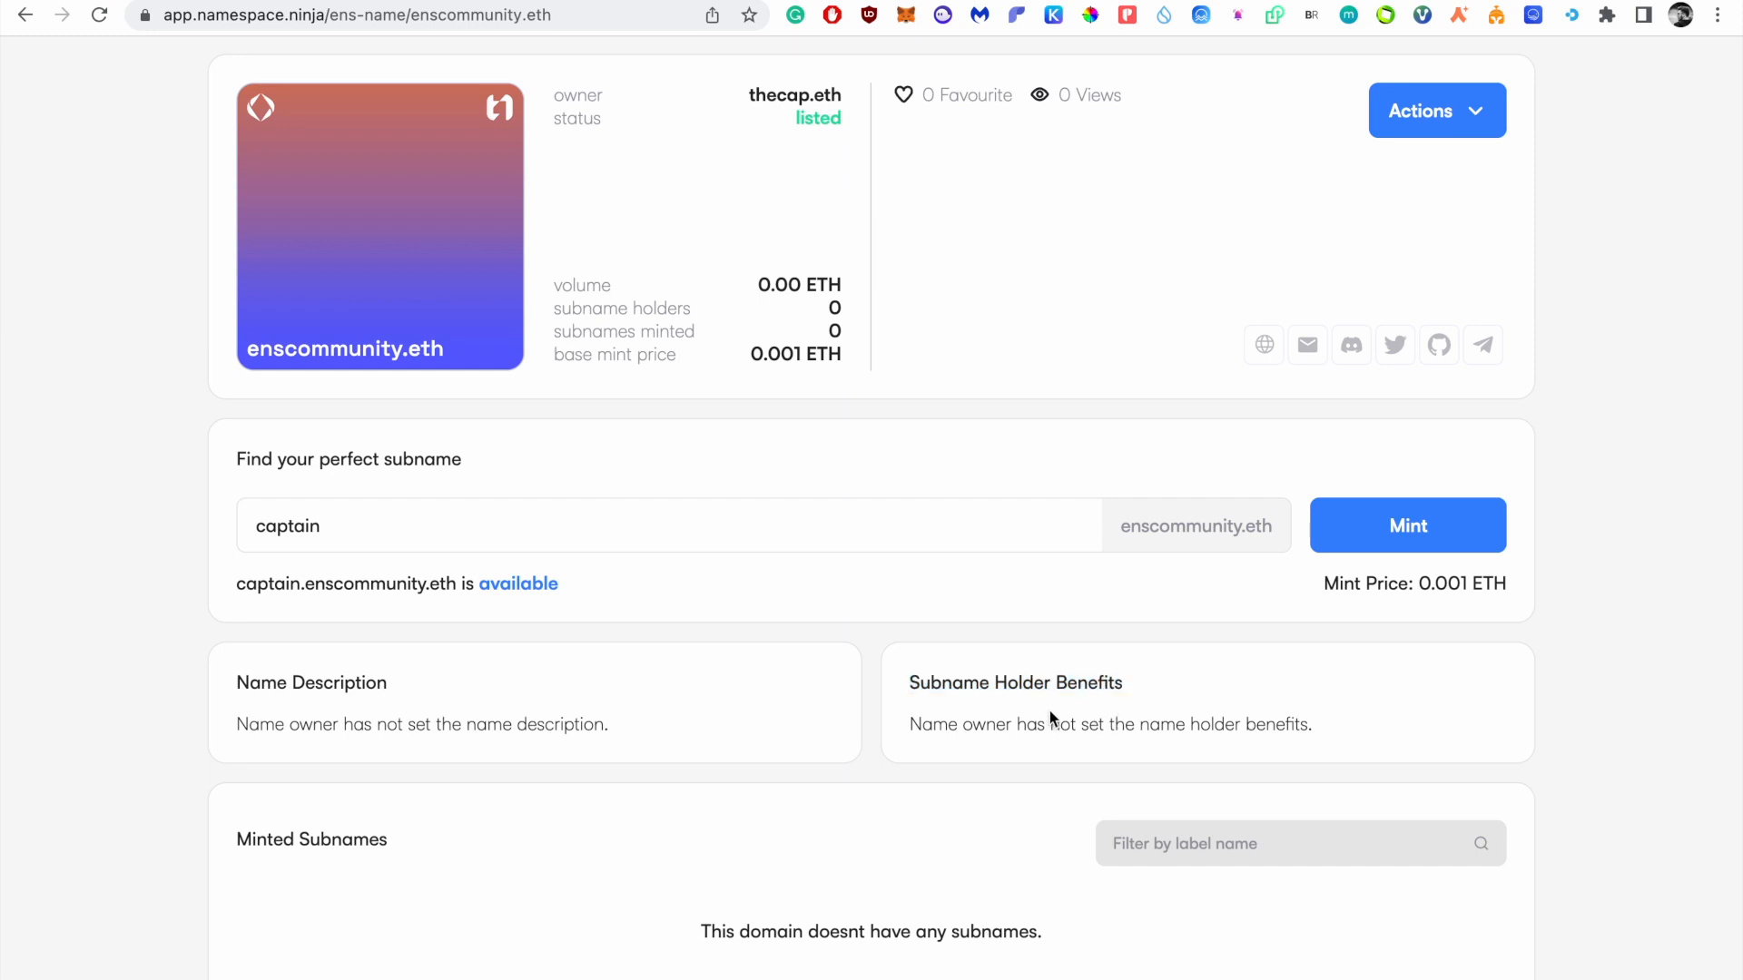
triple_click(1073, 677)
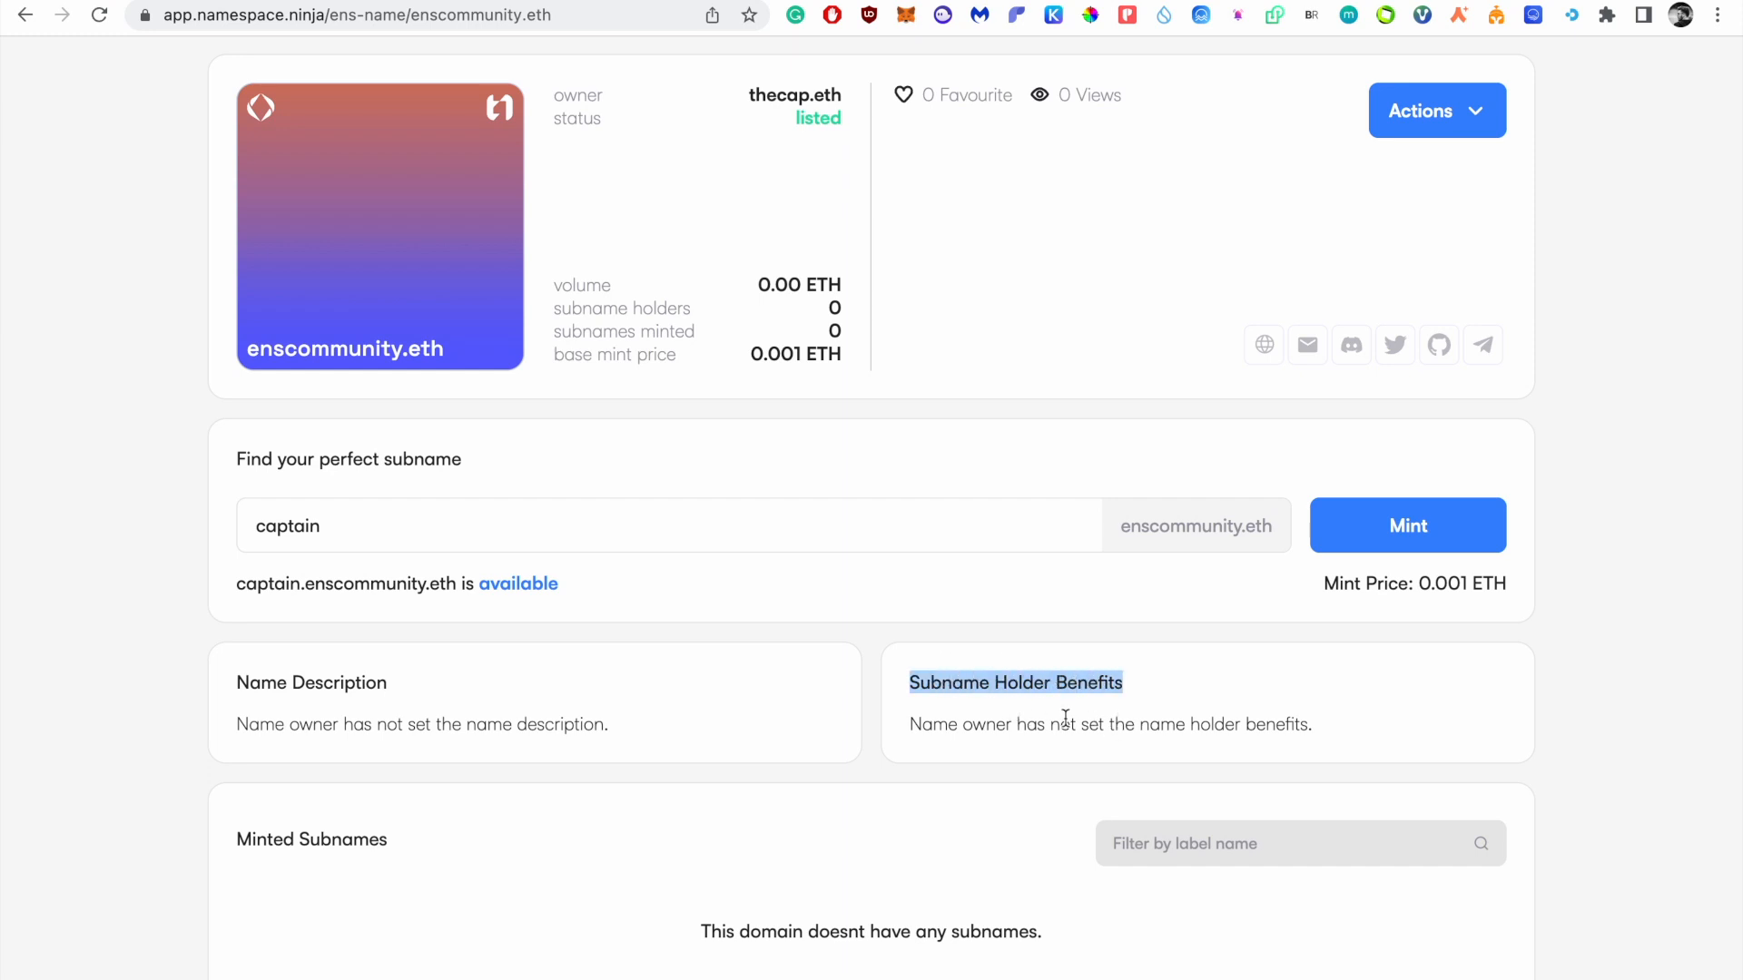
click(1552, 313)
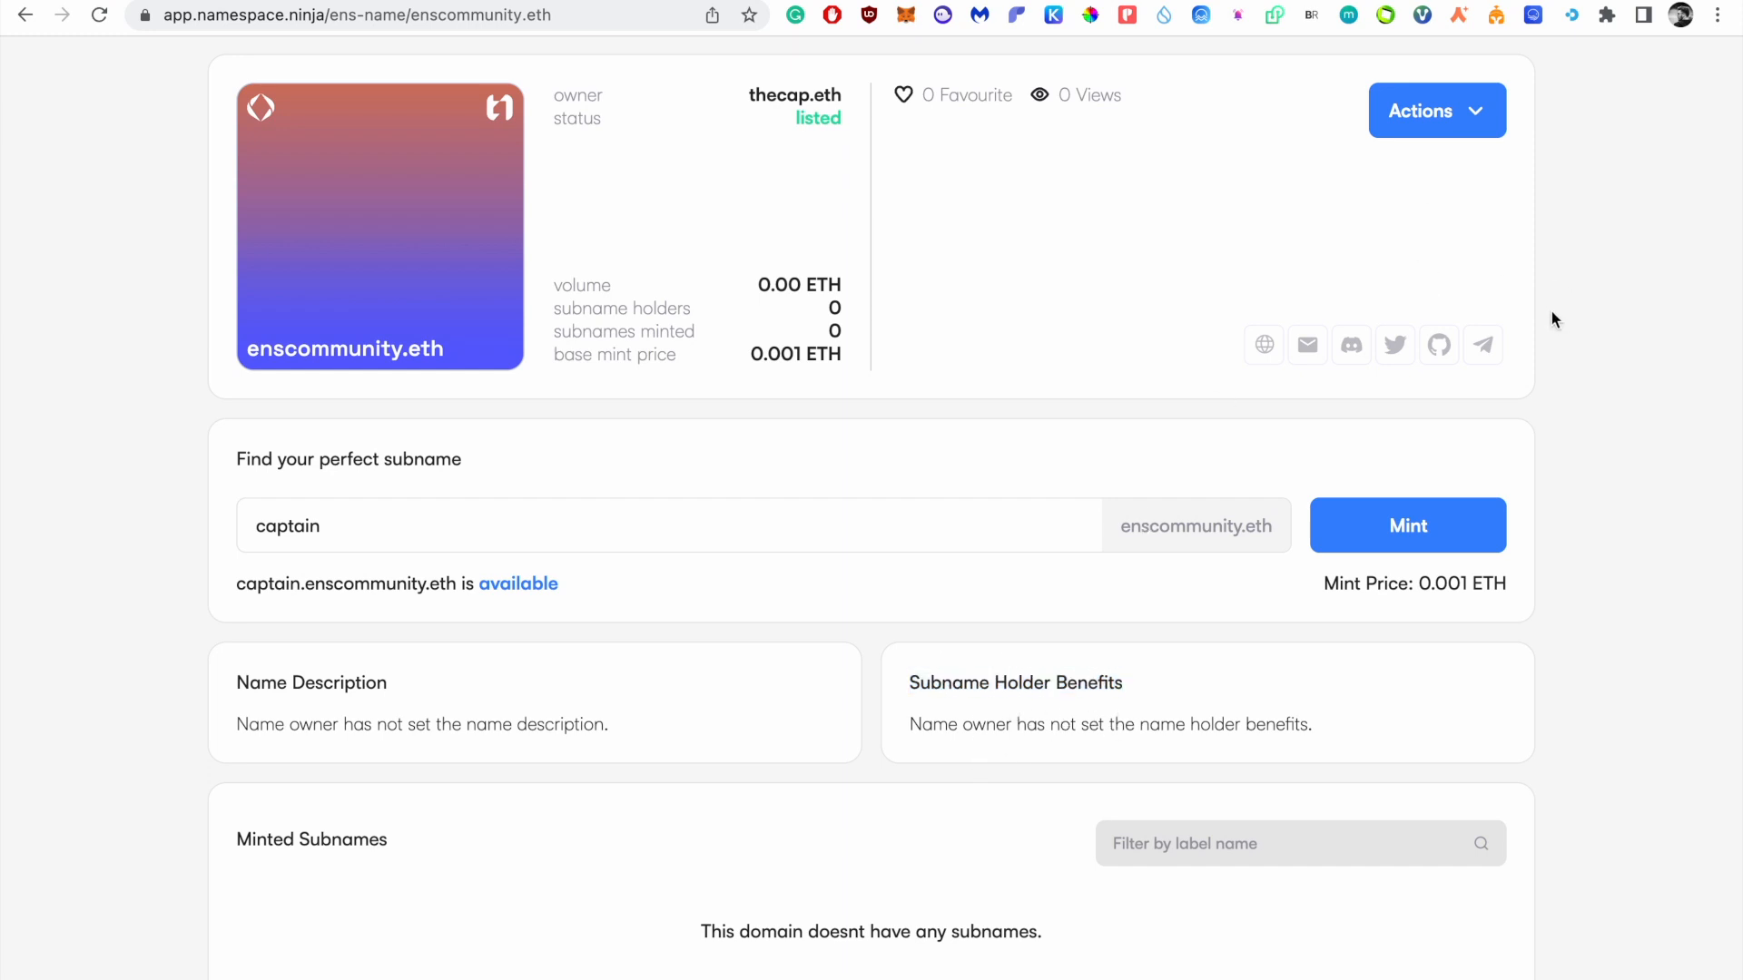
Step: Open the profile update form for enscommunity.eth and go through its contact, social, description and benefits fields
click(1463, 113)
click(1477, 250)
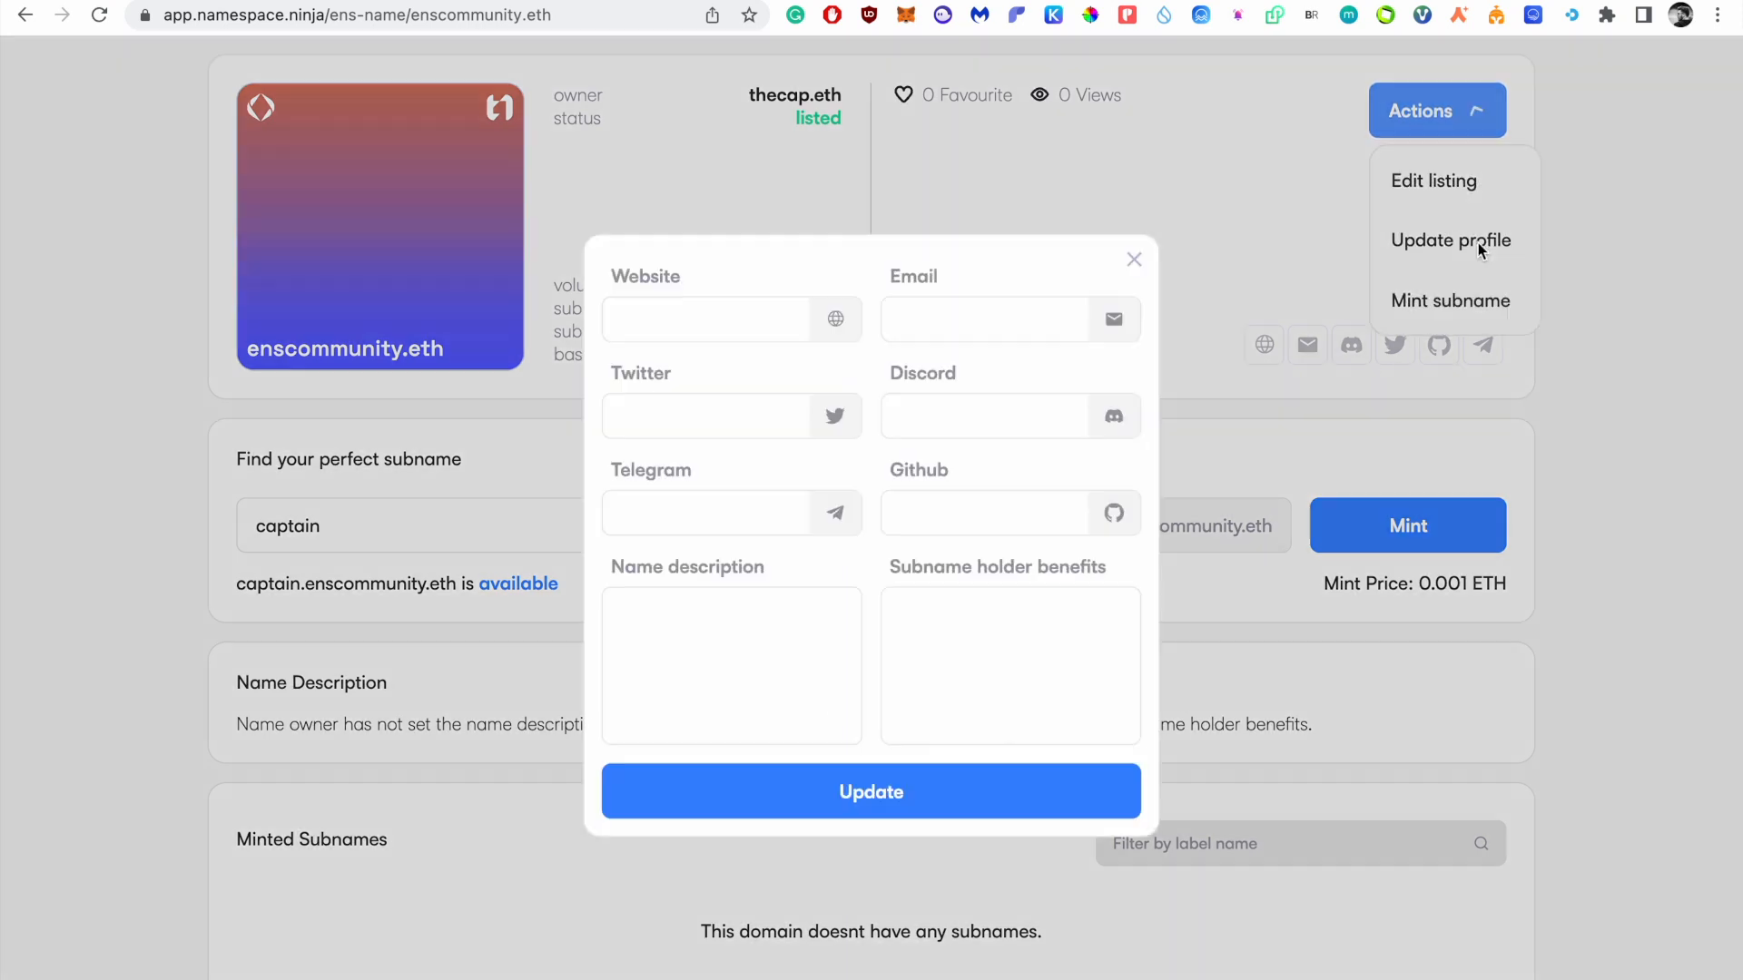
click(797, 329)
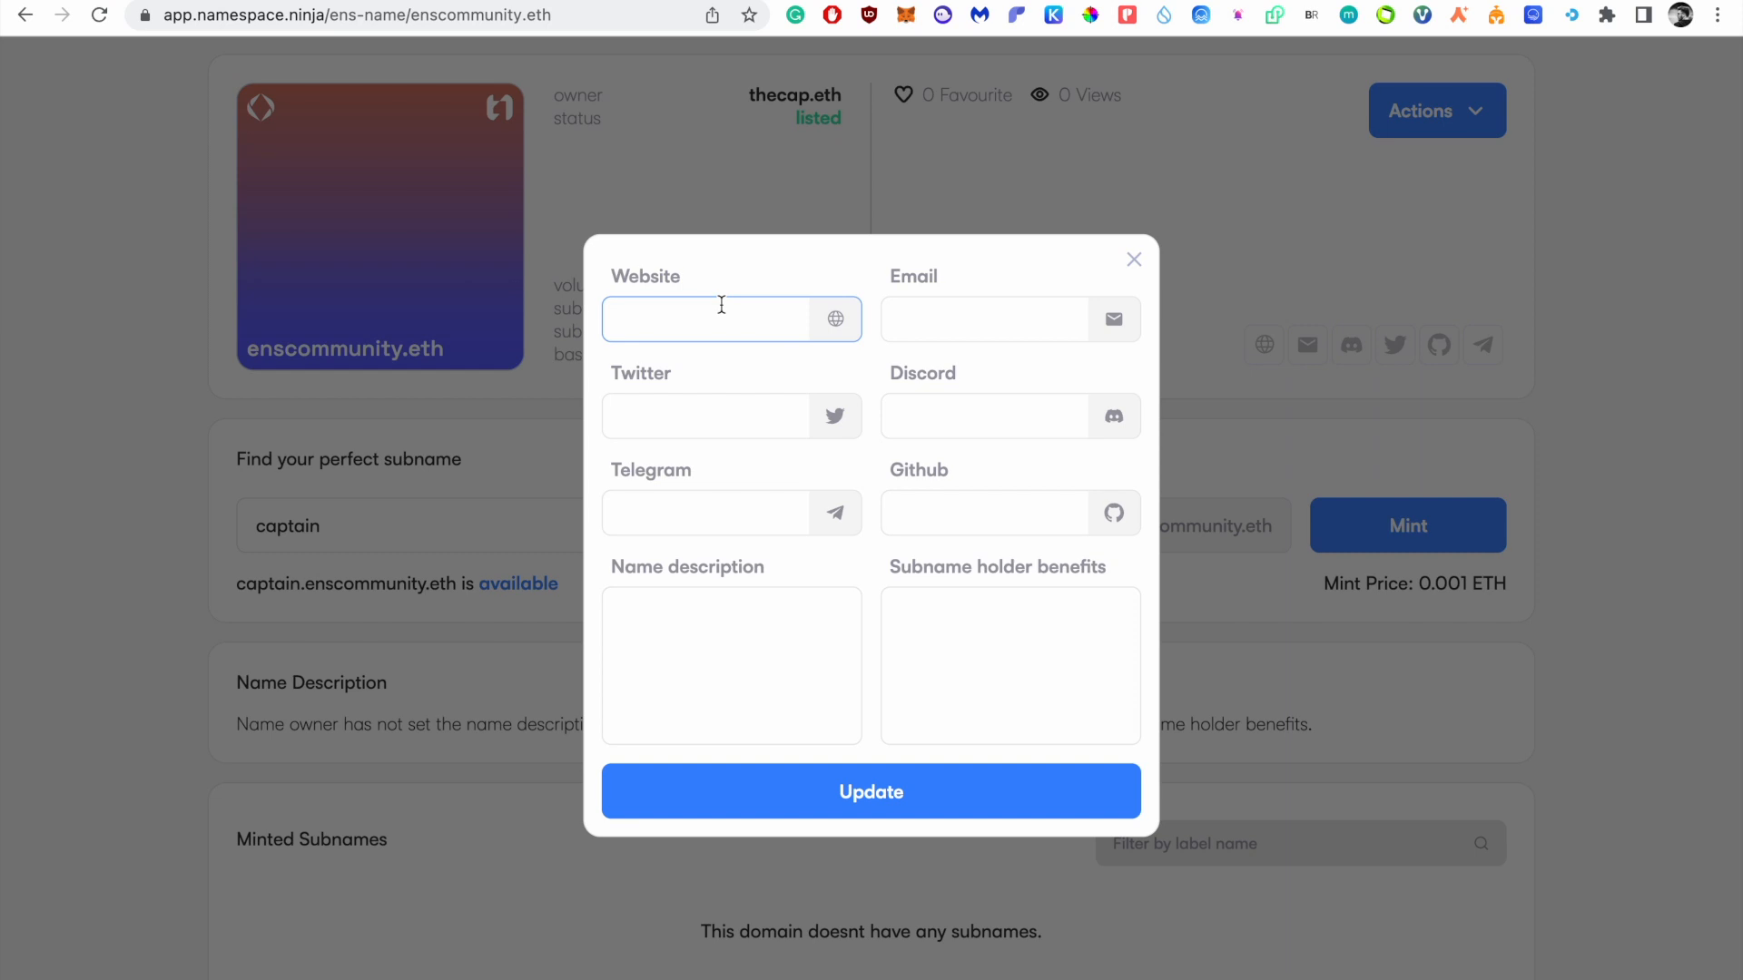
click(917, 325)
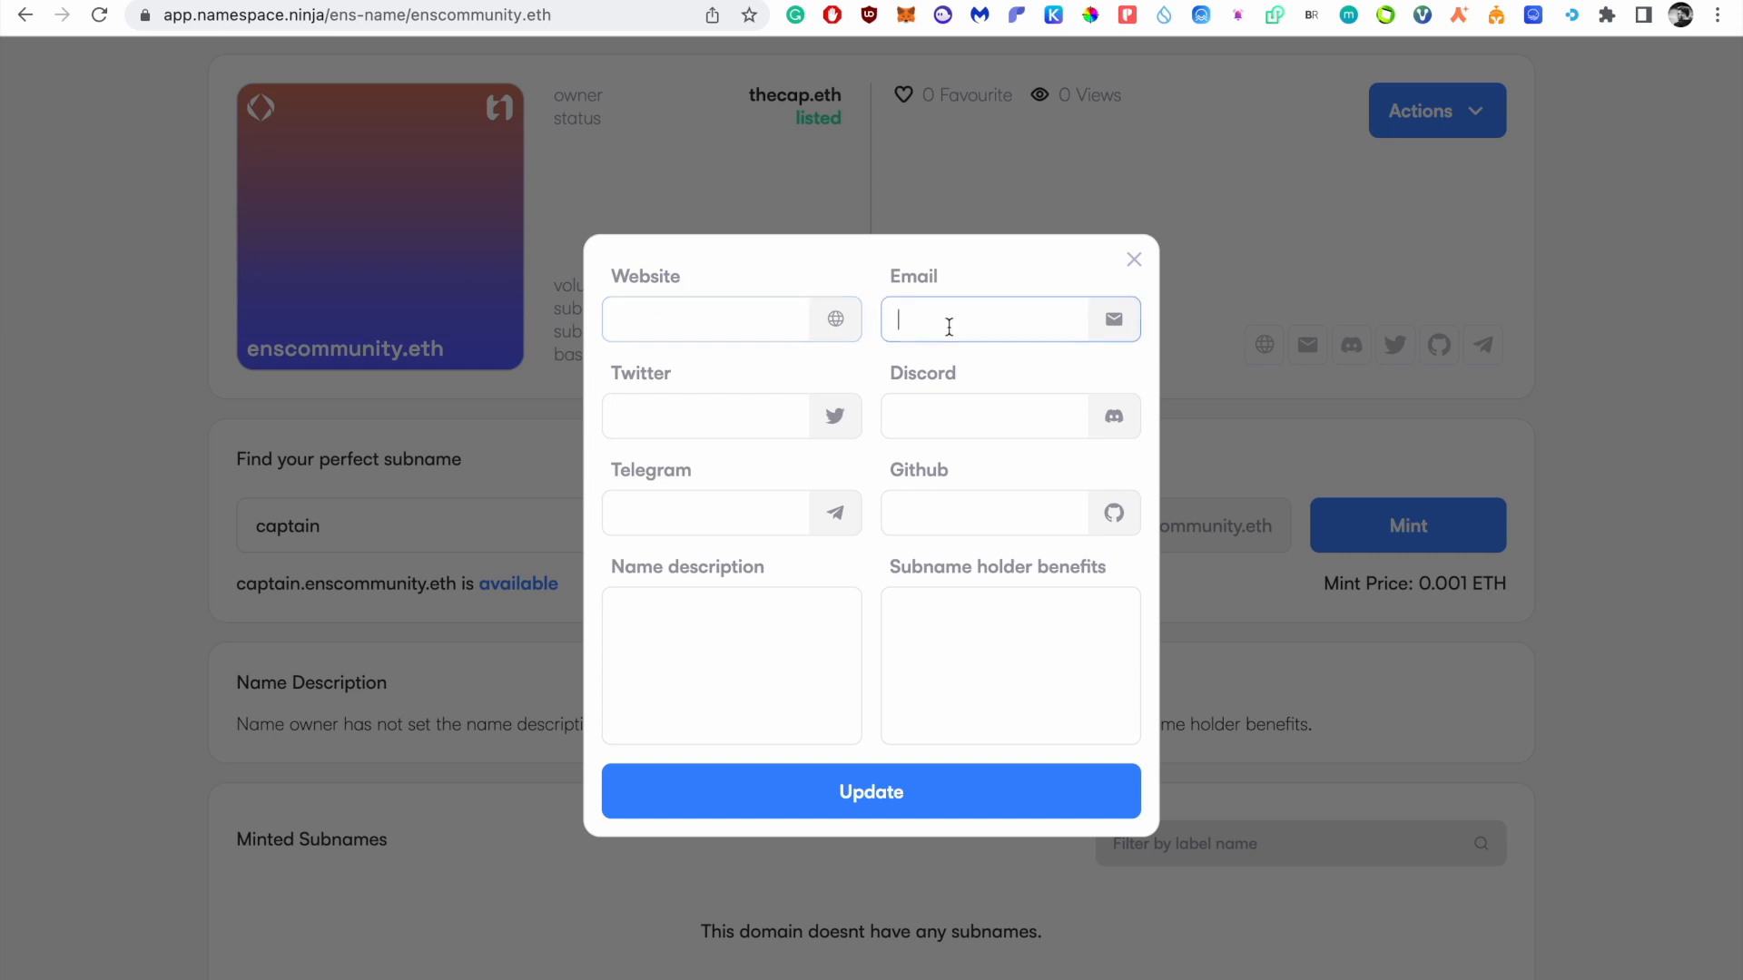
click(727, 421)
click(945, 408)
click(729, 556)
click(779, 645)
click(1043, 661)
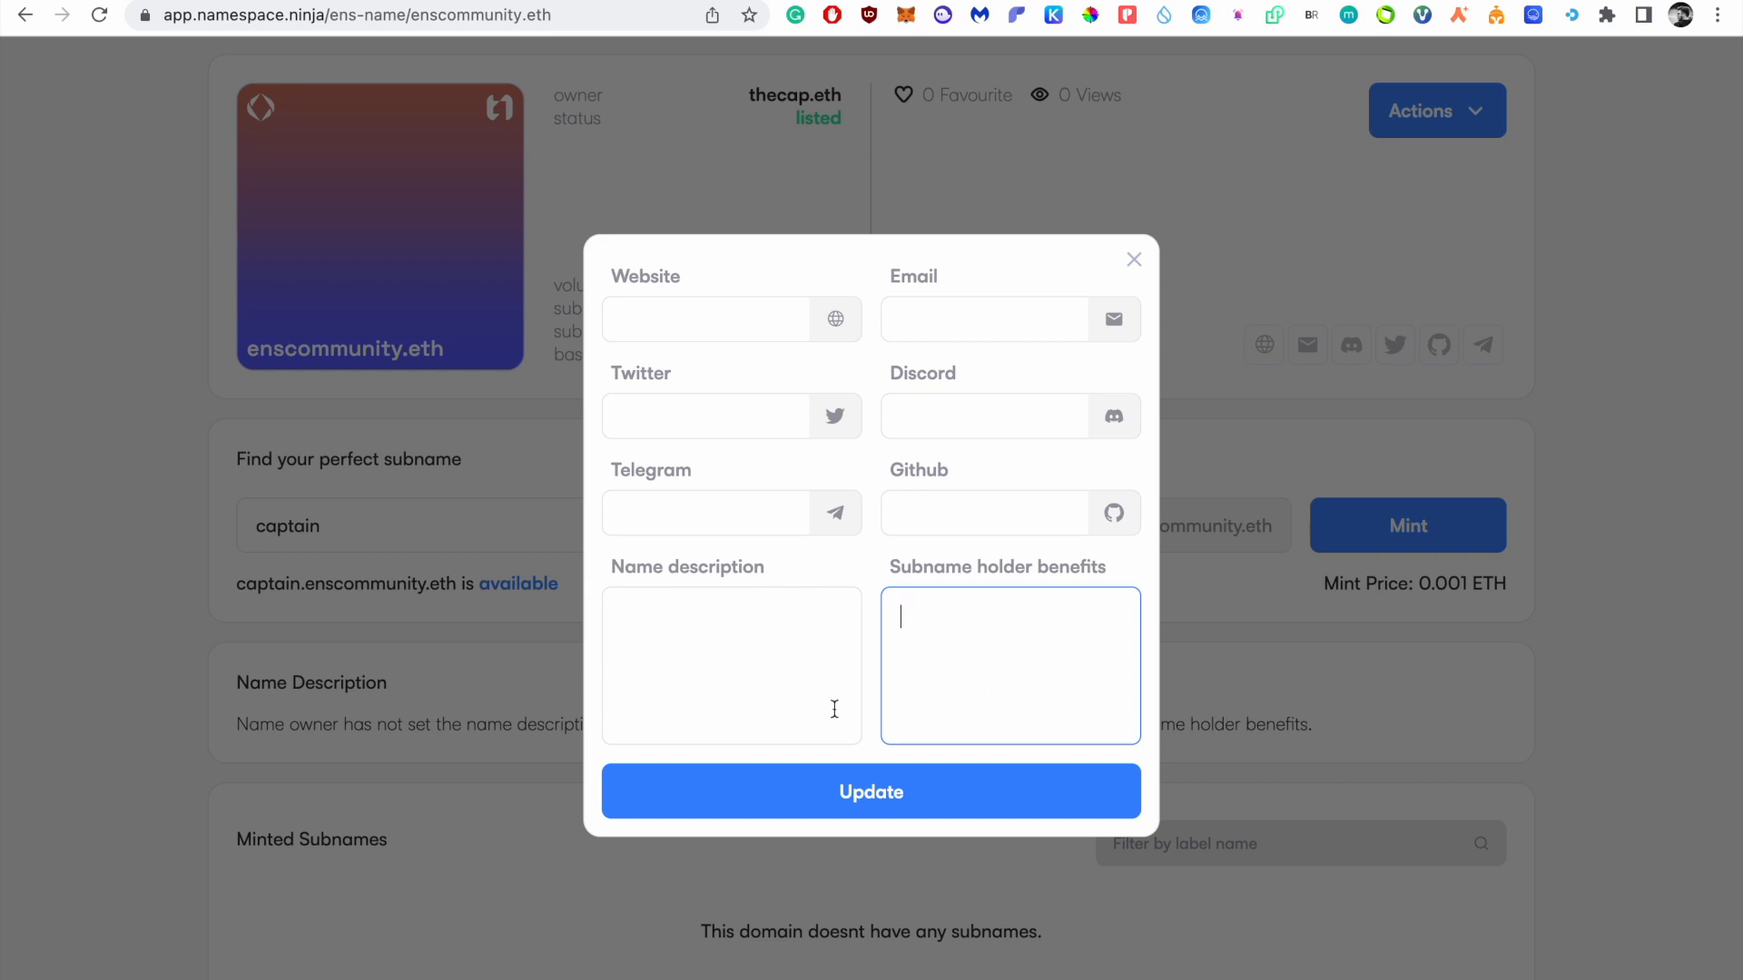
Step: Set the name description to "lkamdskl amskldasd" and the subname holder benefits to "aslkdmaskldmakls", and approve the profile update in the wallet
text(lkamdskl amskldasd)
key(Tab)
text(aslkdmaskldmakls)
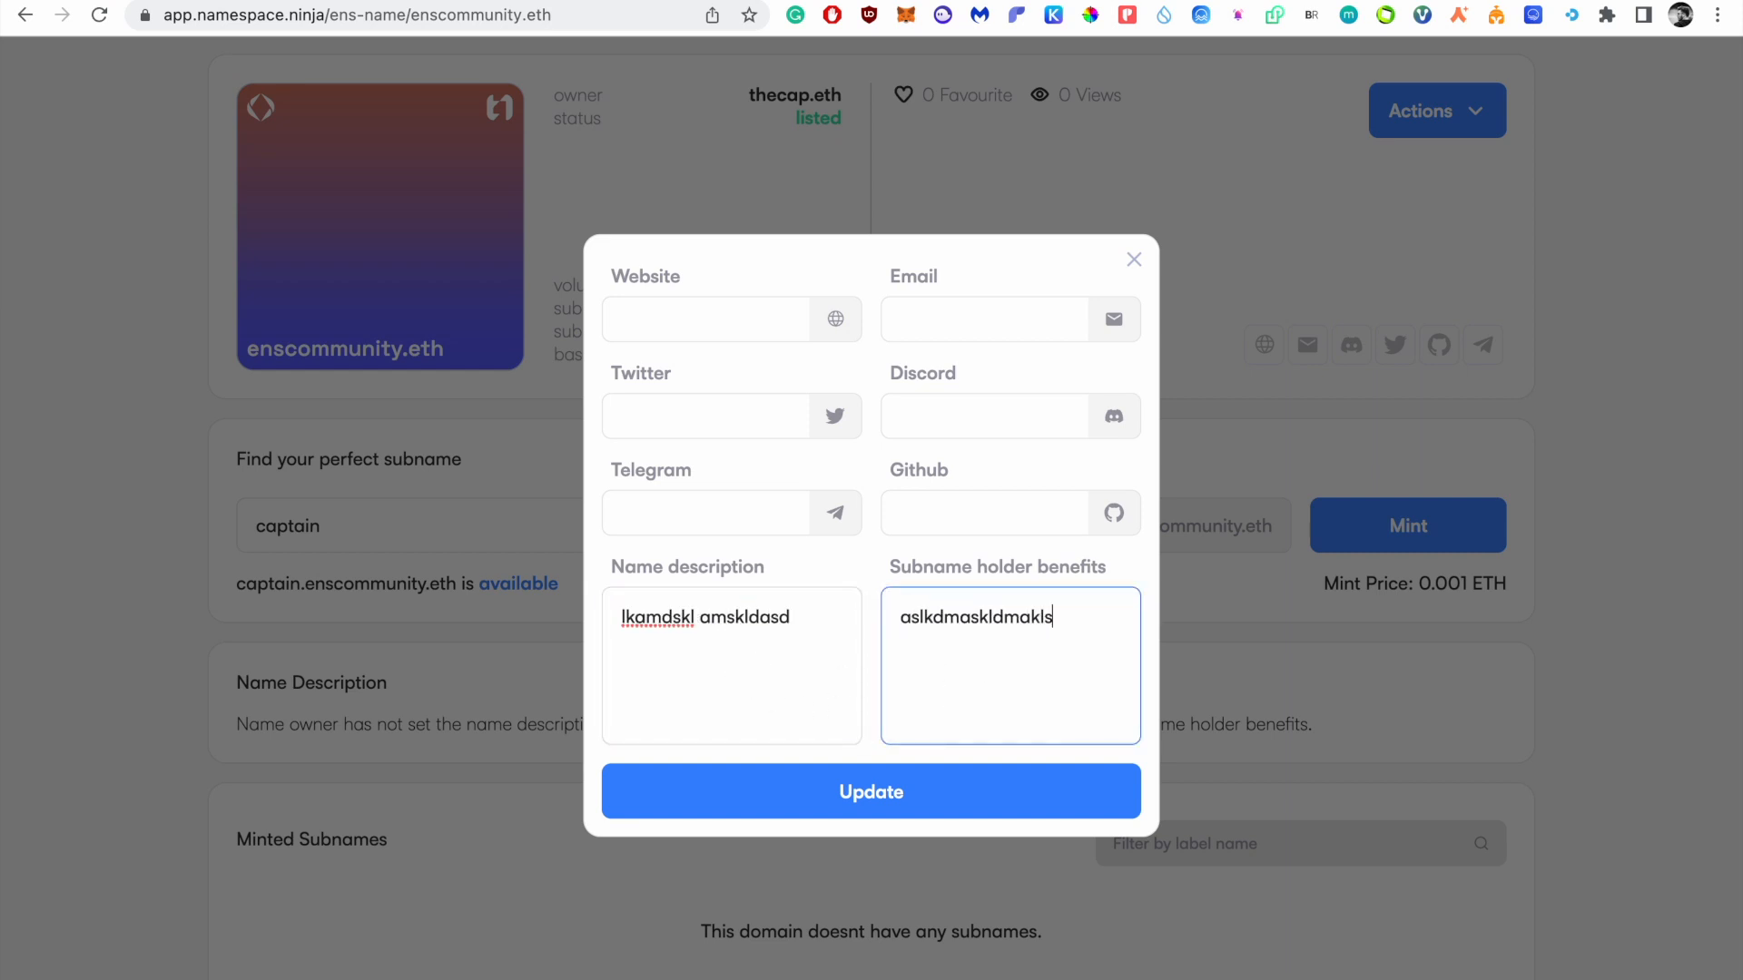
click(994, 813)
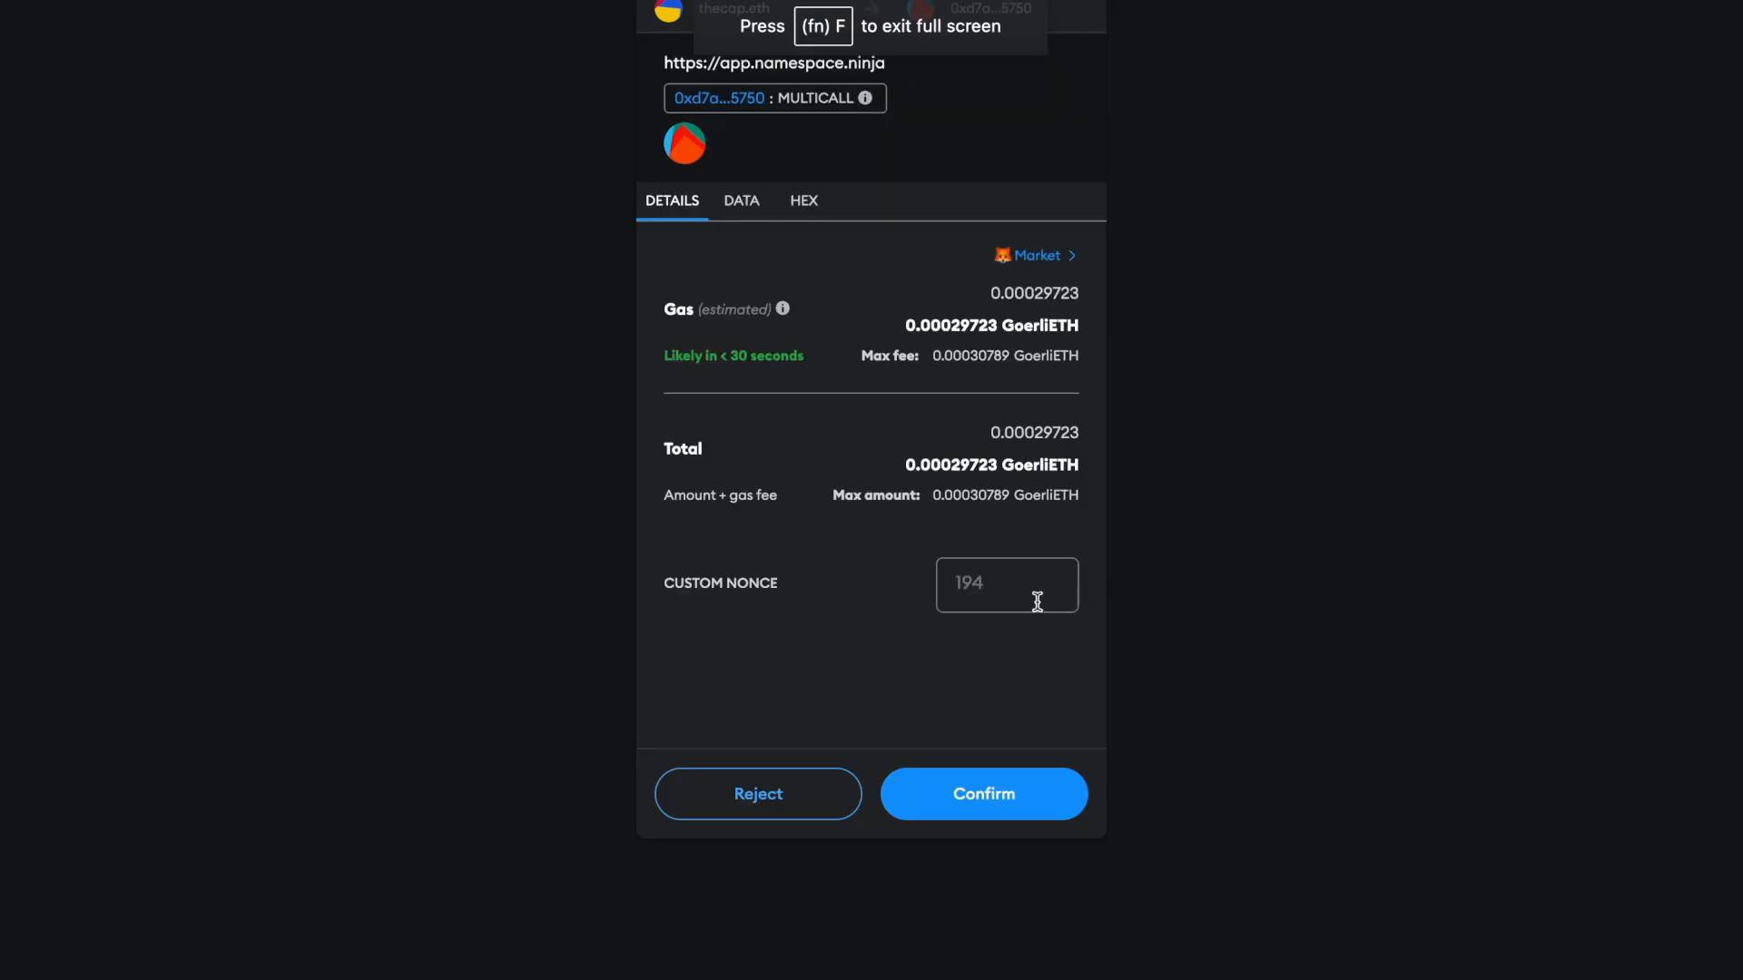
click(1010, 795)
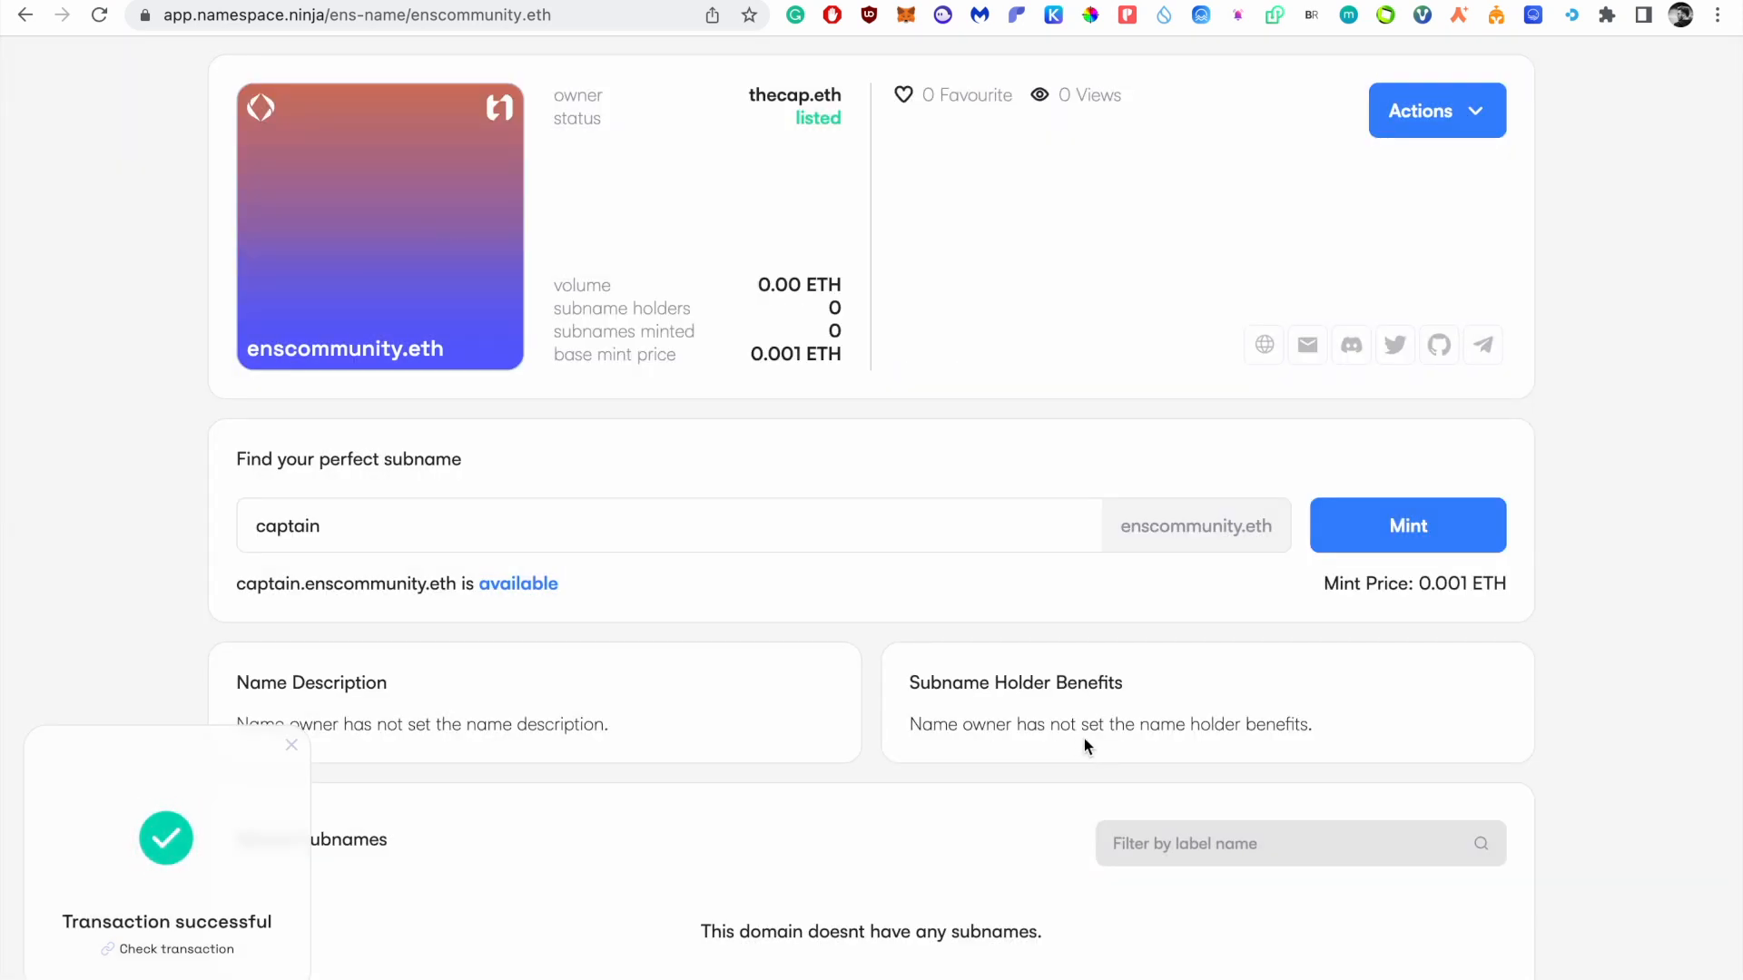
Step: Reload the enscommunity.eth page and check its name description, holder benefits and minted subnames
key(super+r)
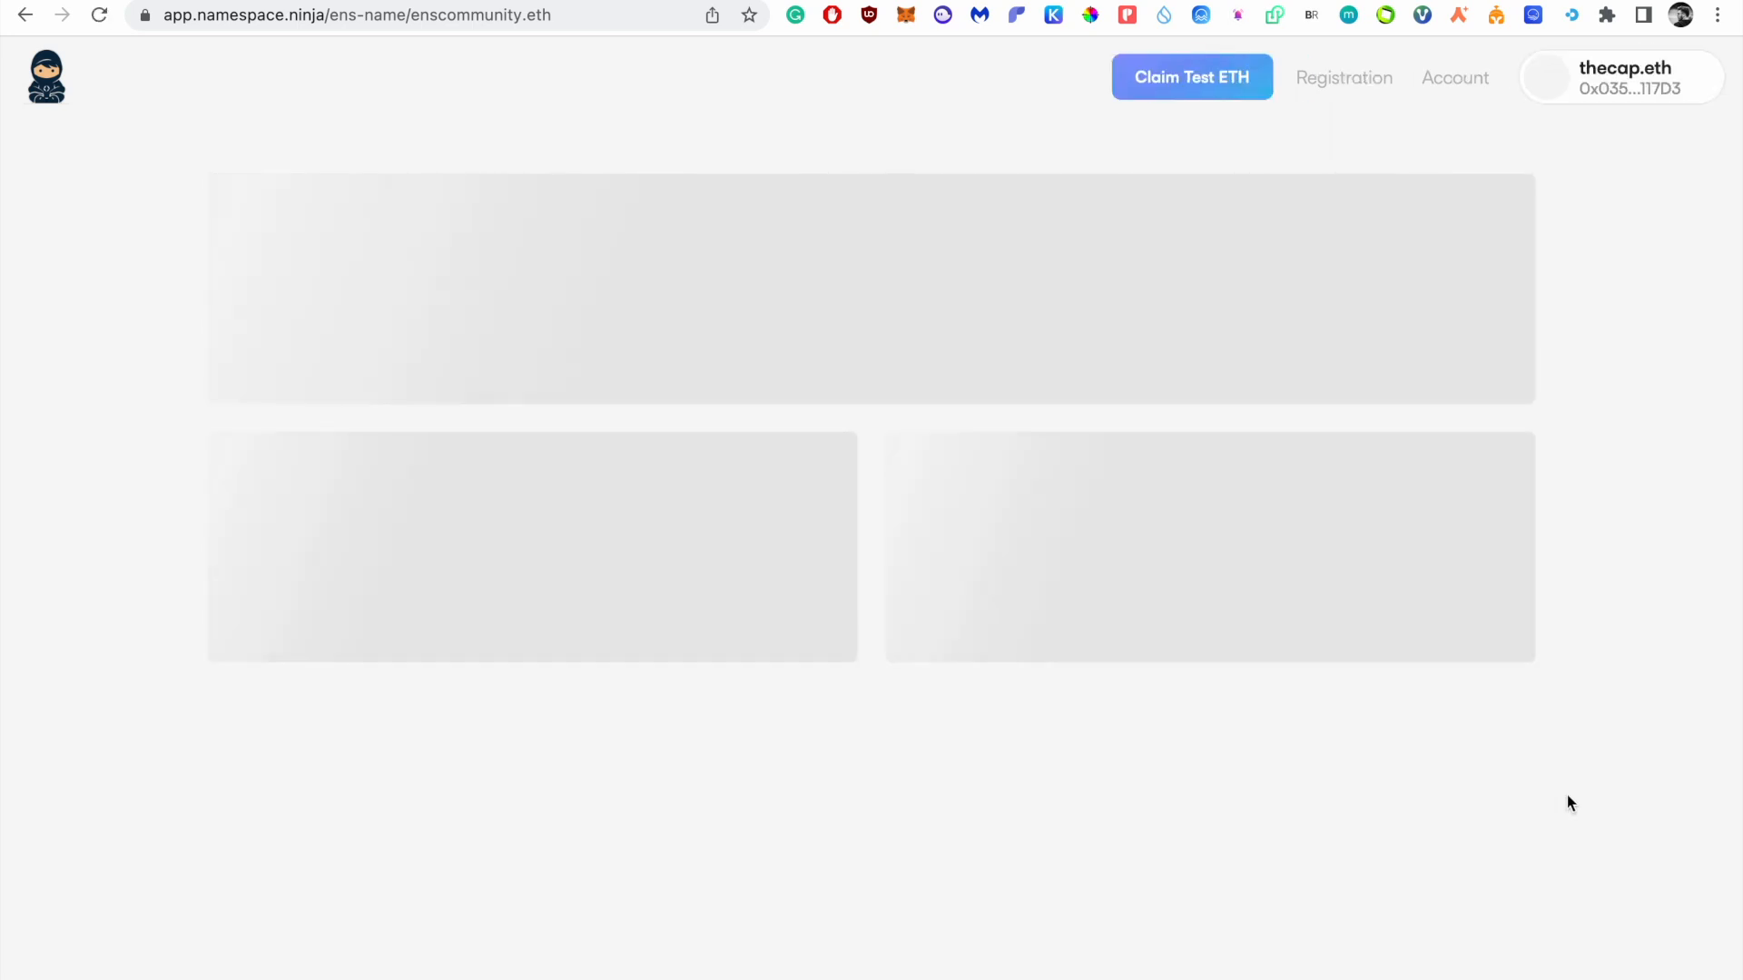
scroll(1569, 802, down, 1)
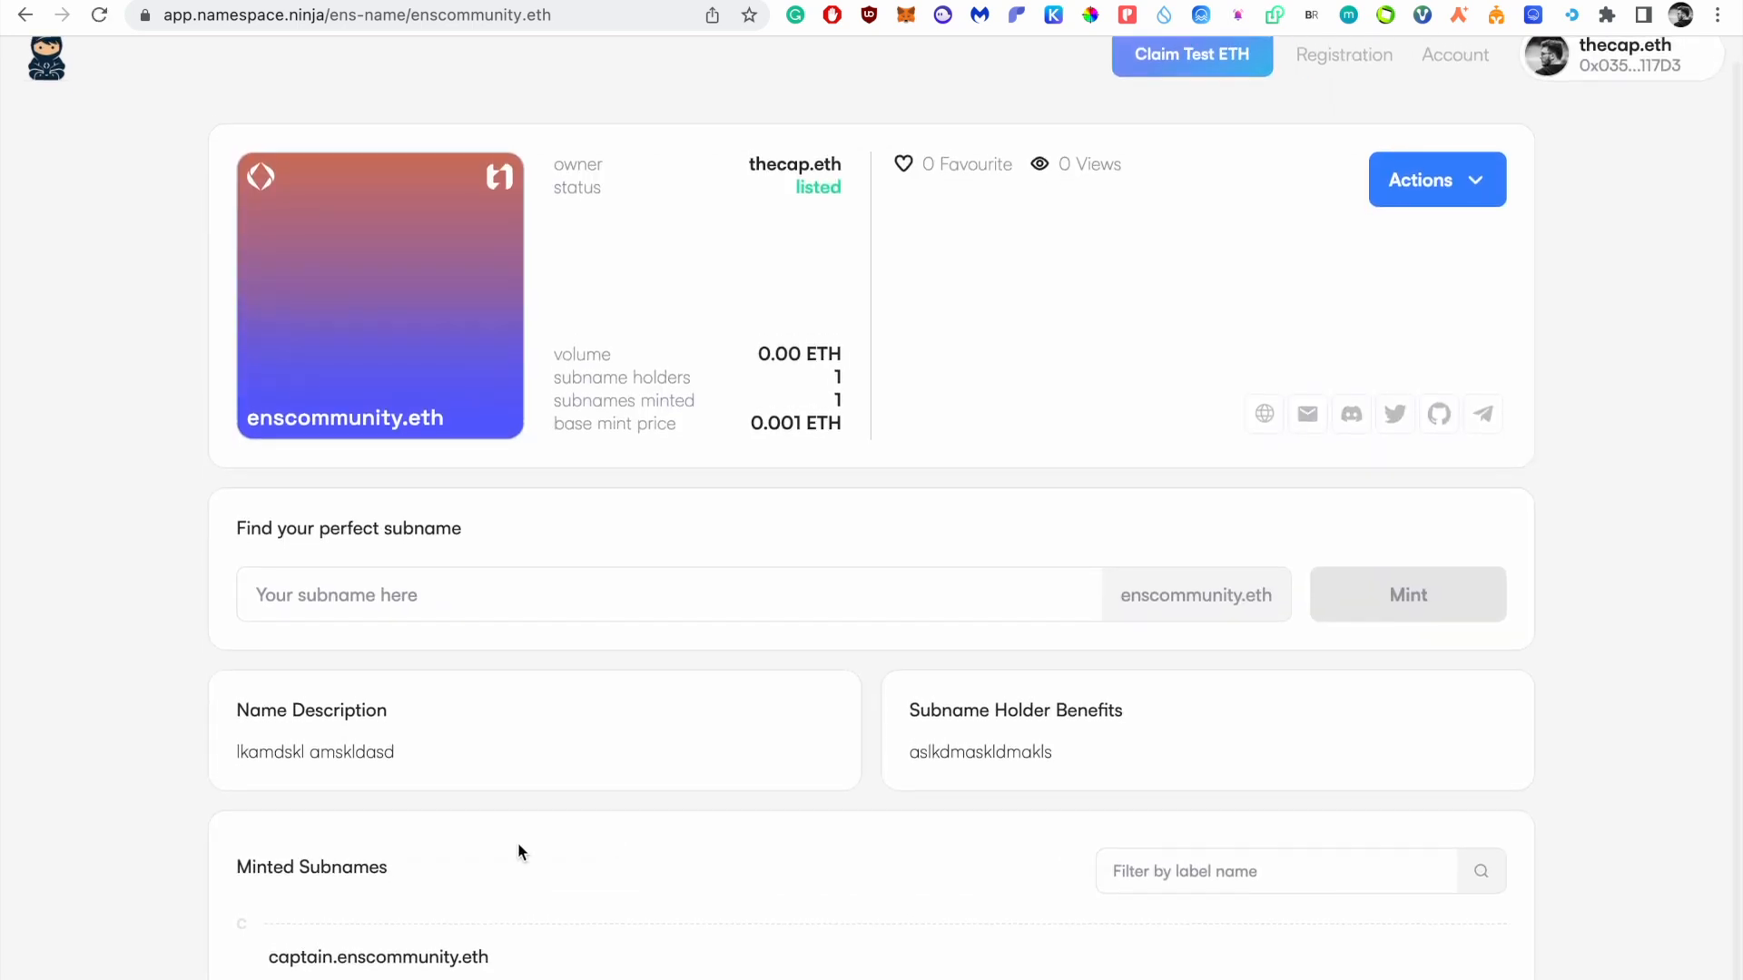
drag(235, 754, 420, 755)
double_click(962, 750)
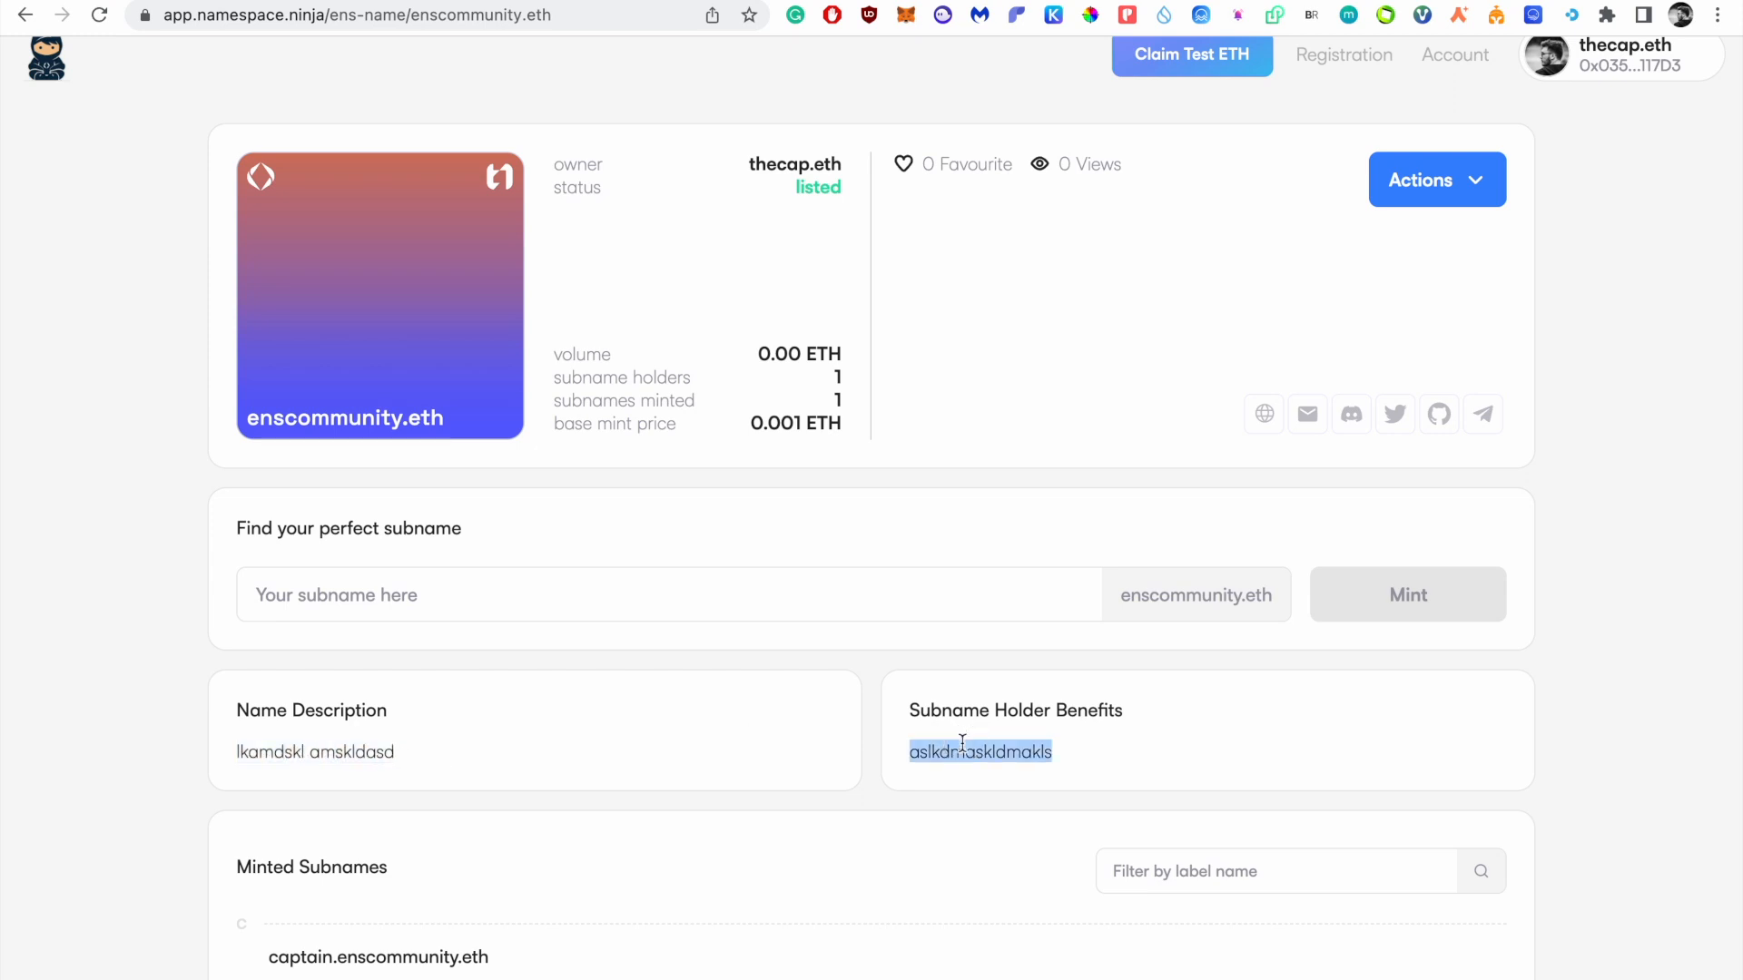
drag(305, 935, 494, 955)
click(310, 942)
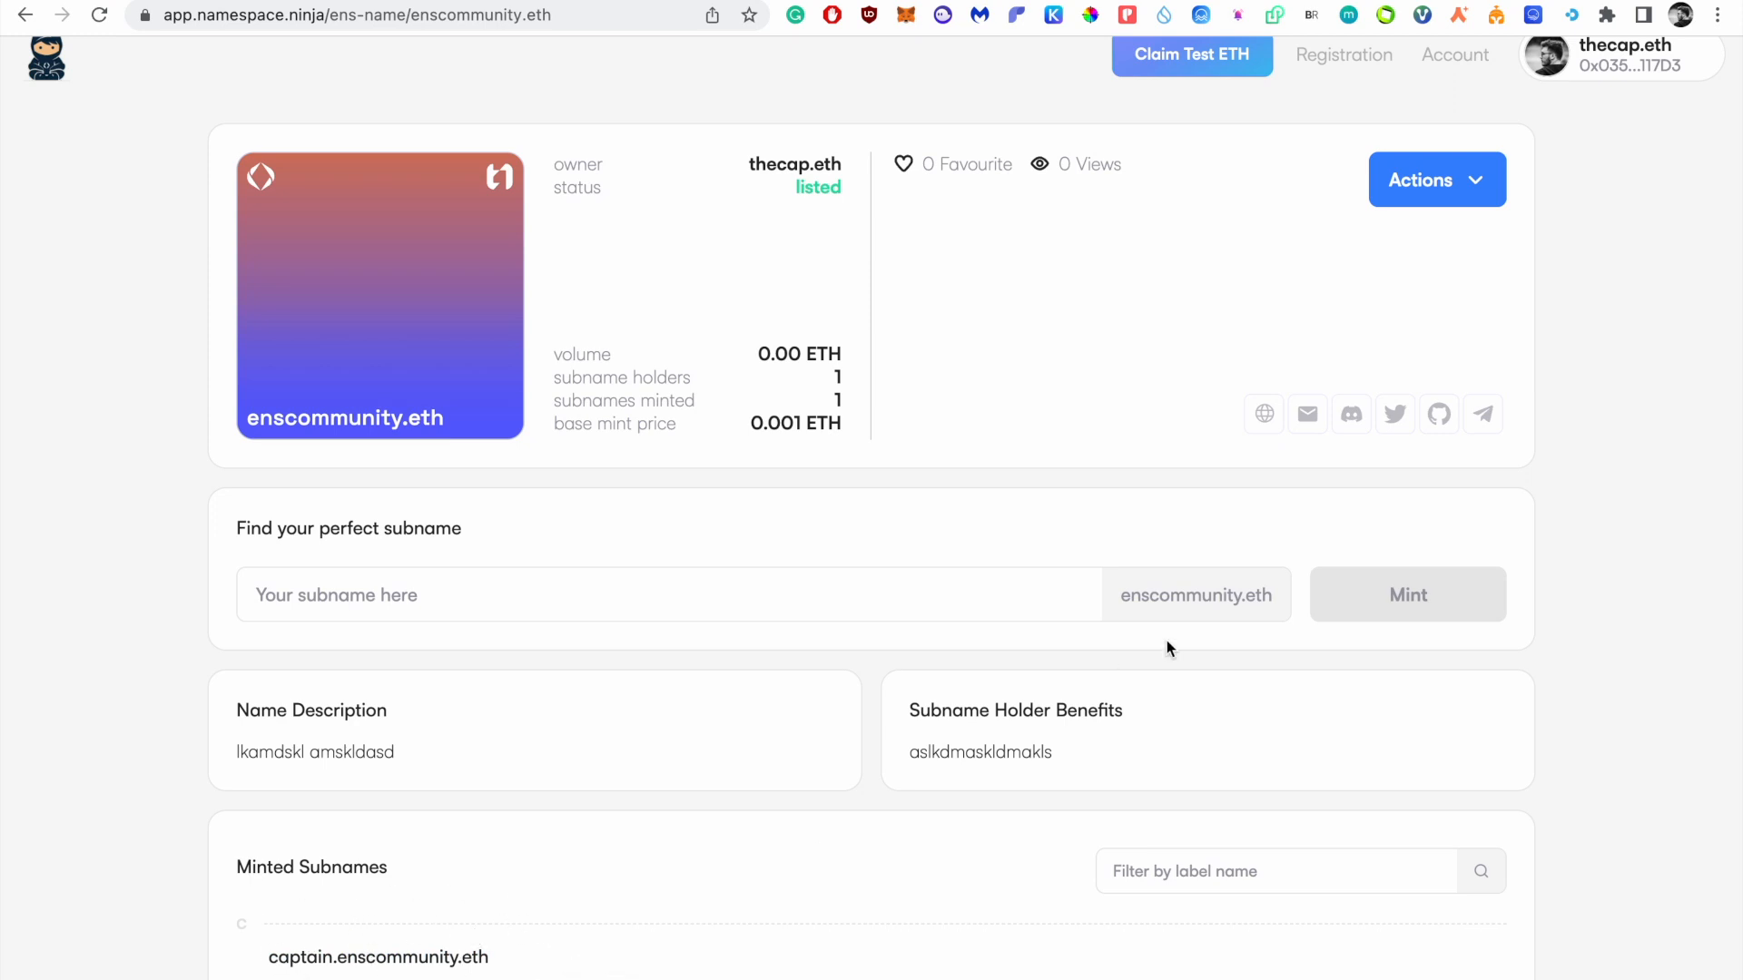
Step: Open the listing of enscommunity.eth for editing, review its minting prices and reserved subnames, and return to the name page
click(1493, 189)
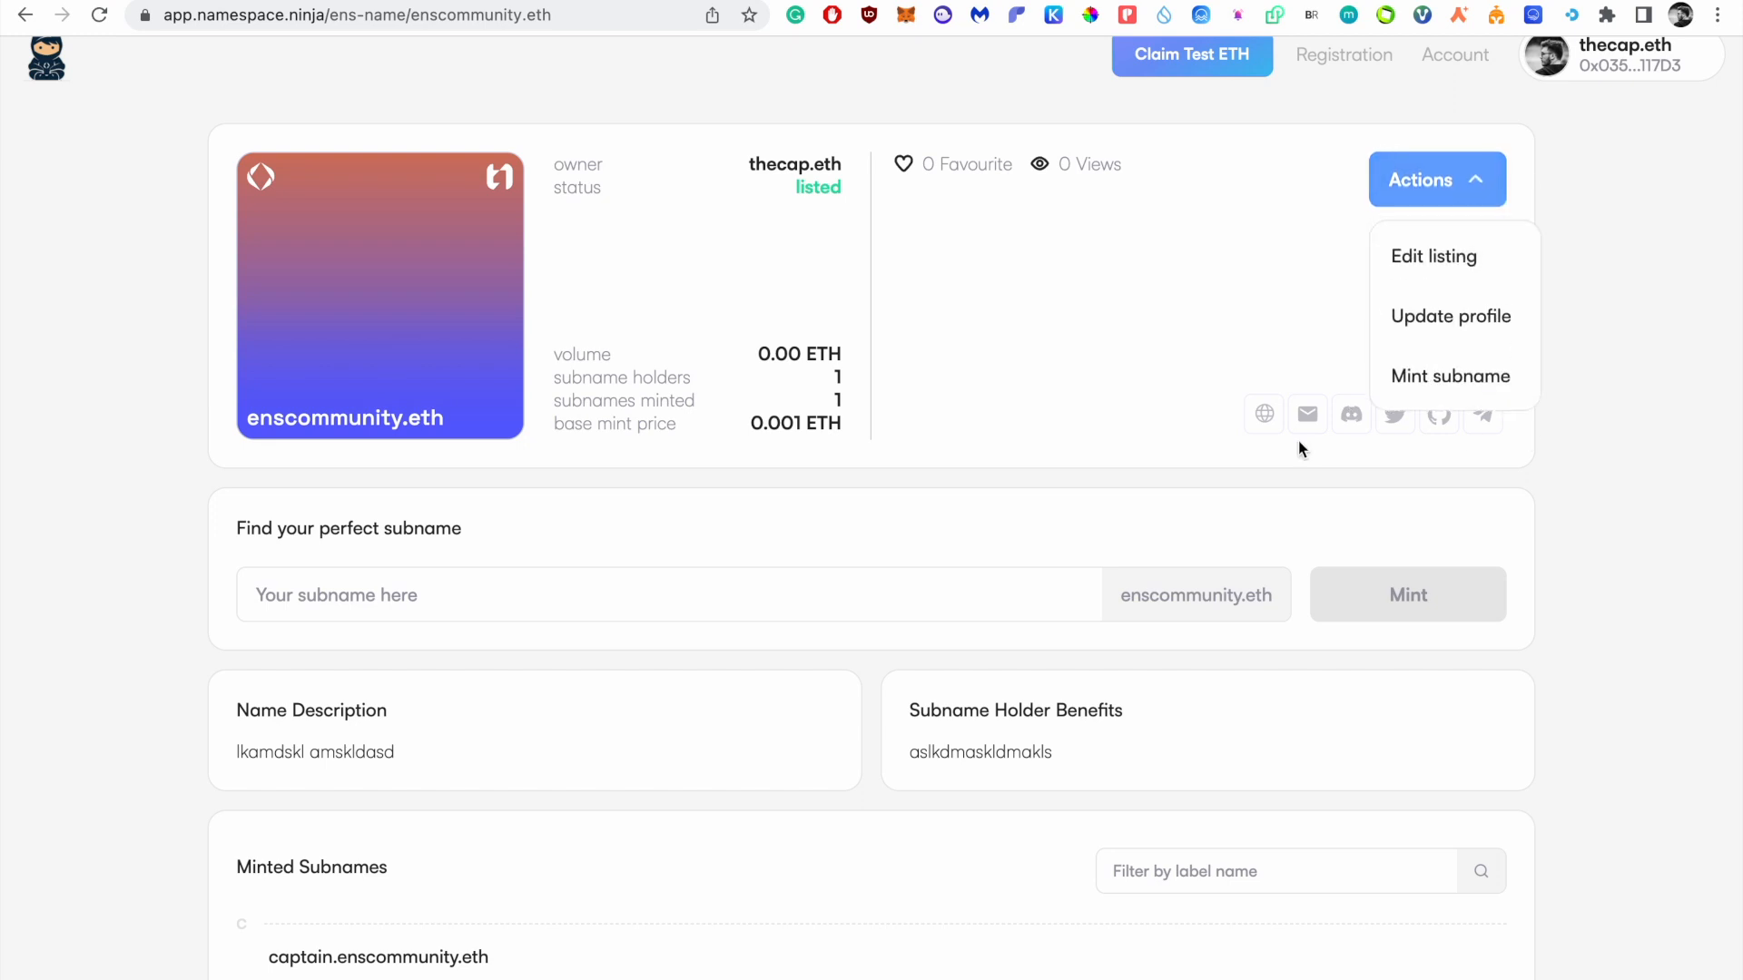
click(1486, 258)
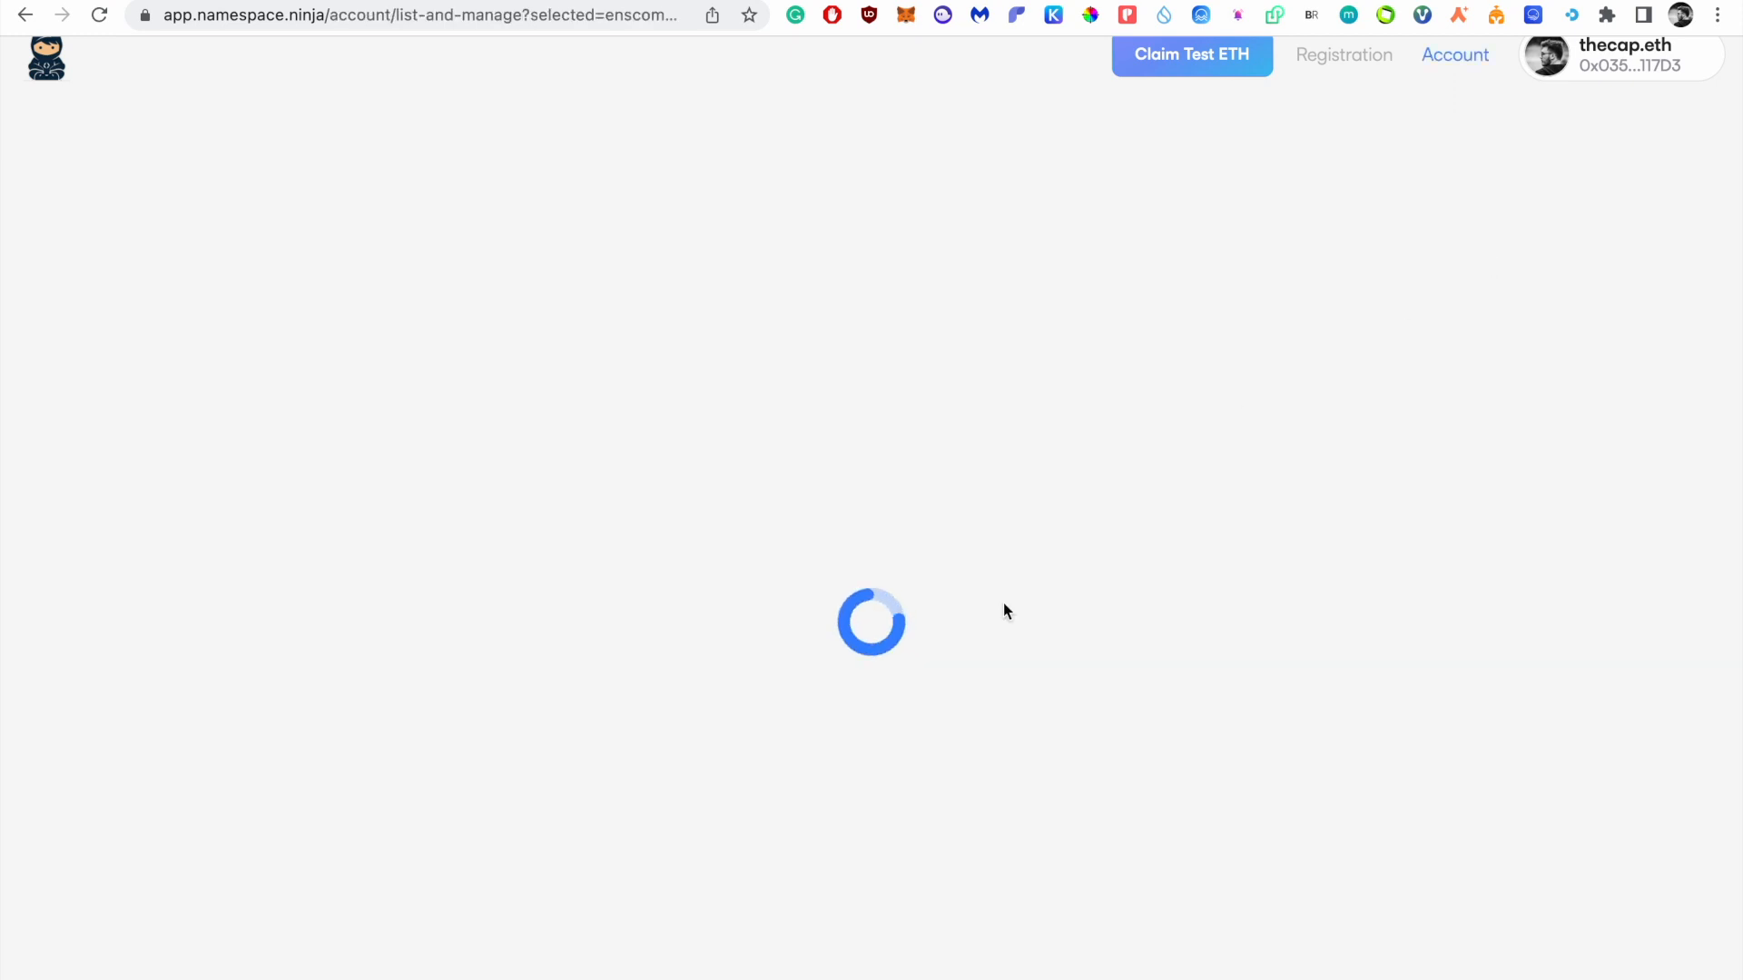
scroll(1381, 895, down, 3)
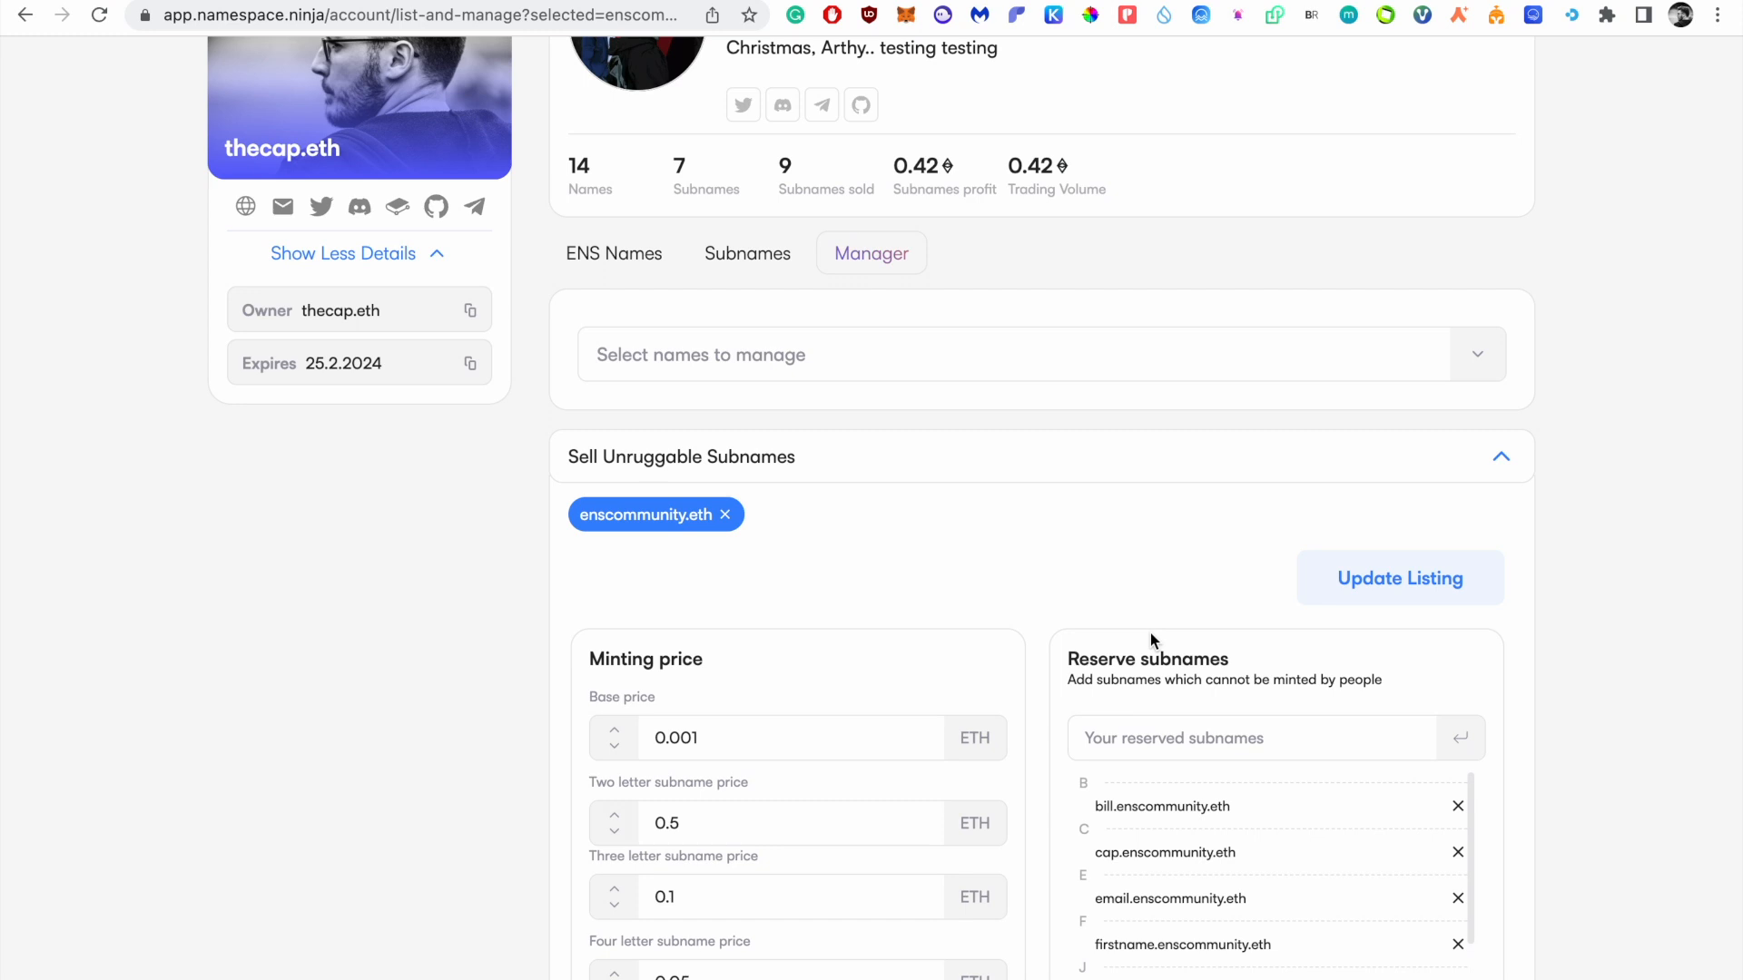
scroll(1538, 595, left, 5)
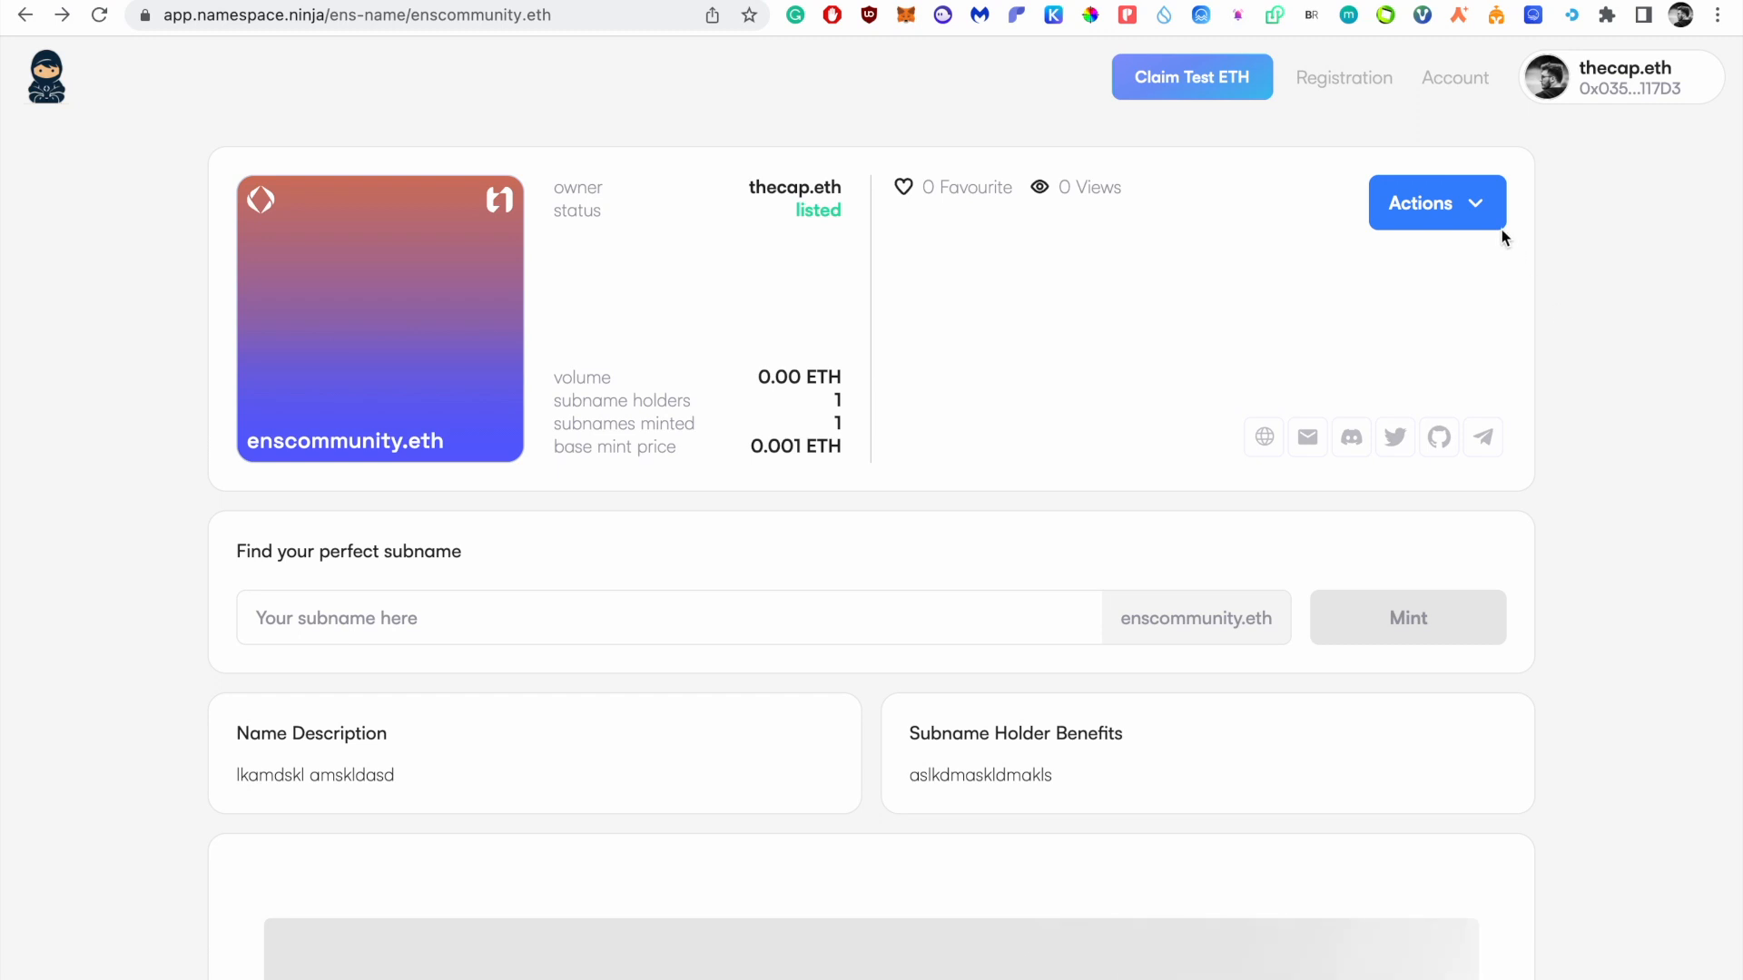
Step: Open the subname minting dialog, check the price of asdasd and shorter variants, and close it without minting
click(1488, 218)
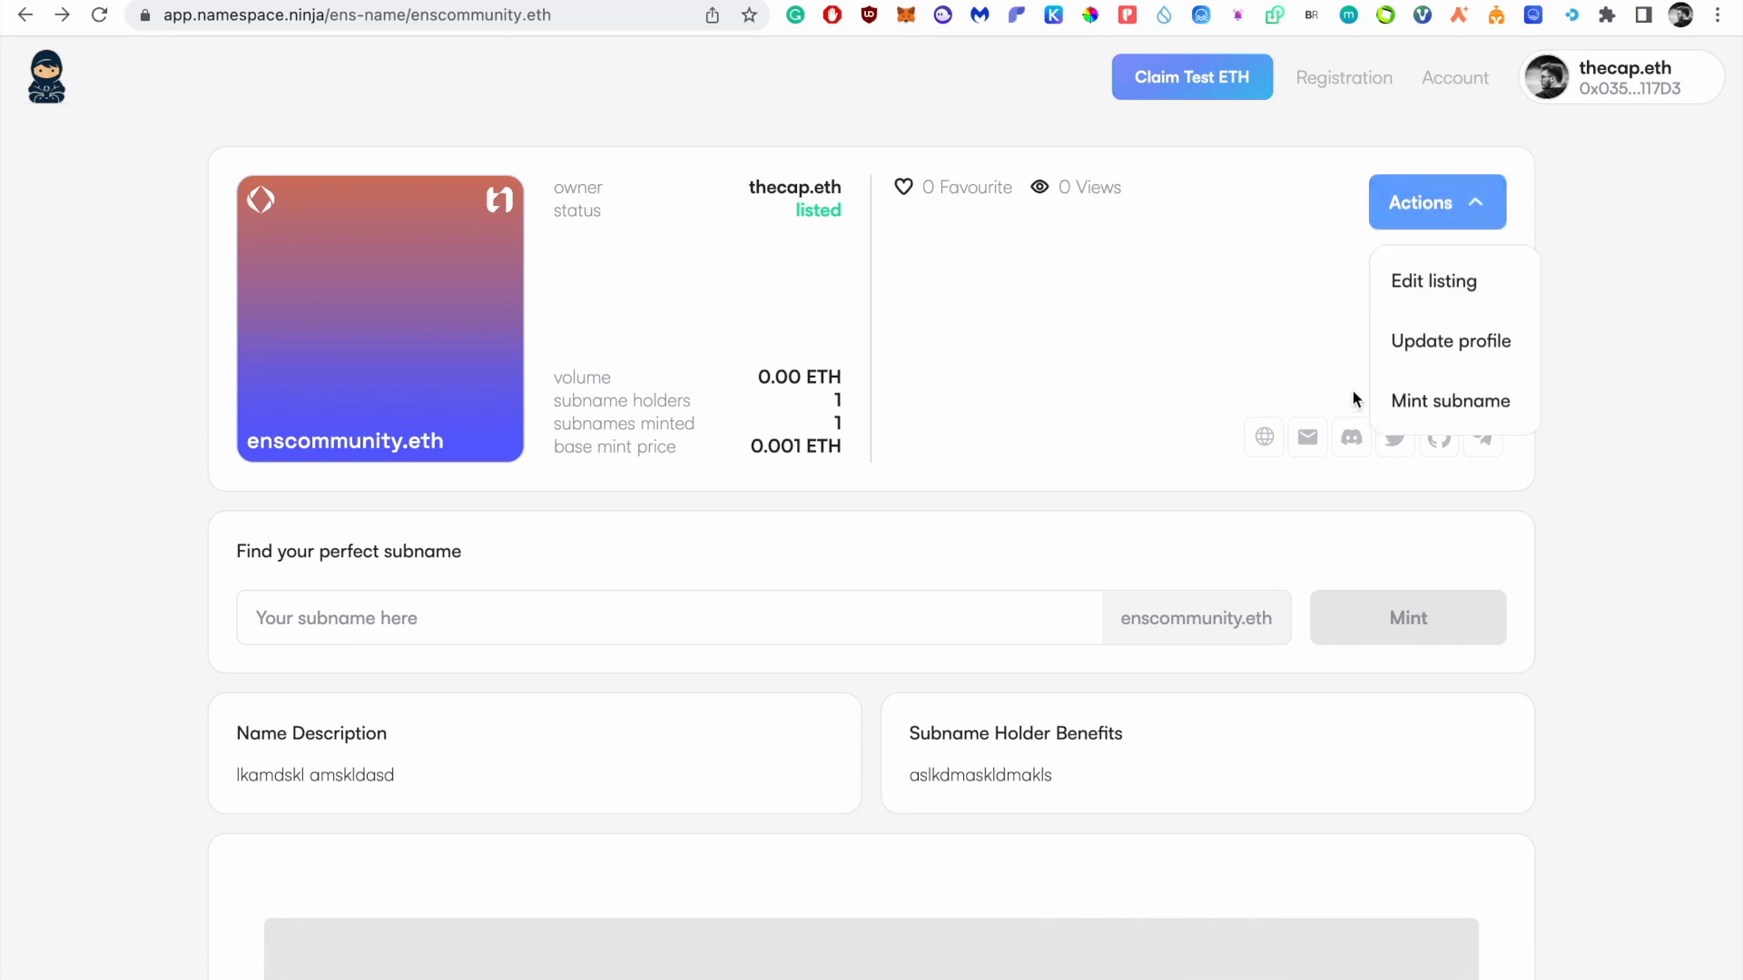
click(1476, 407)
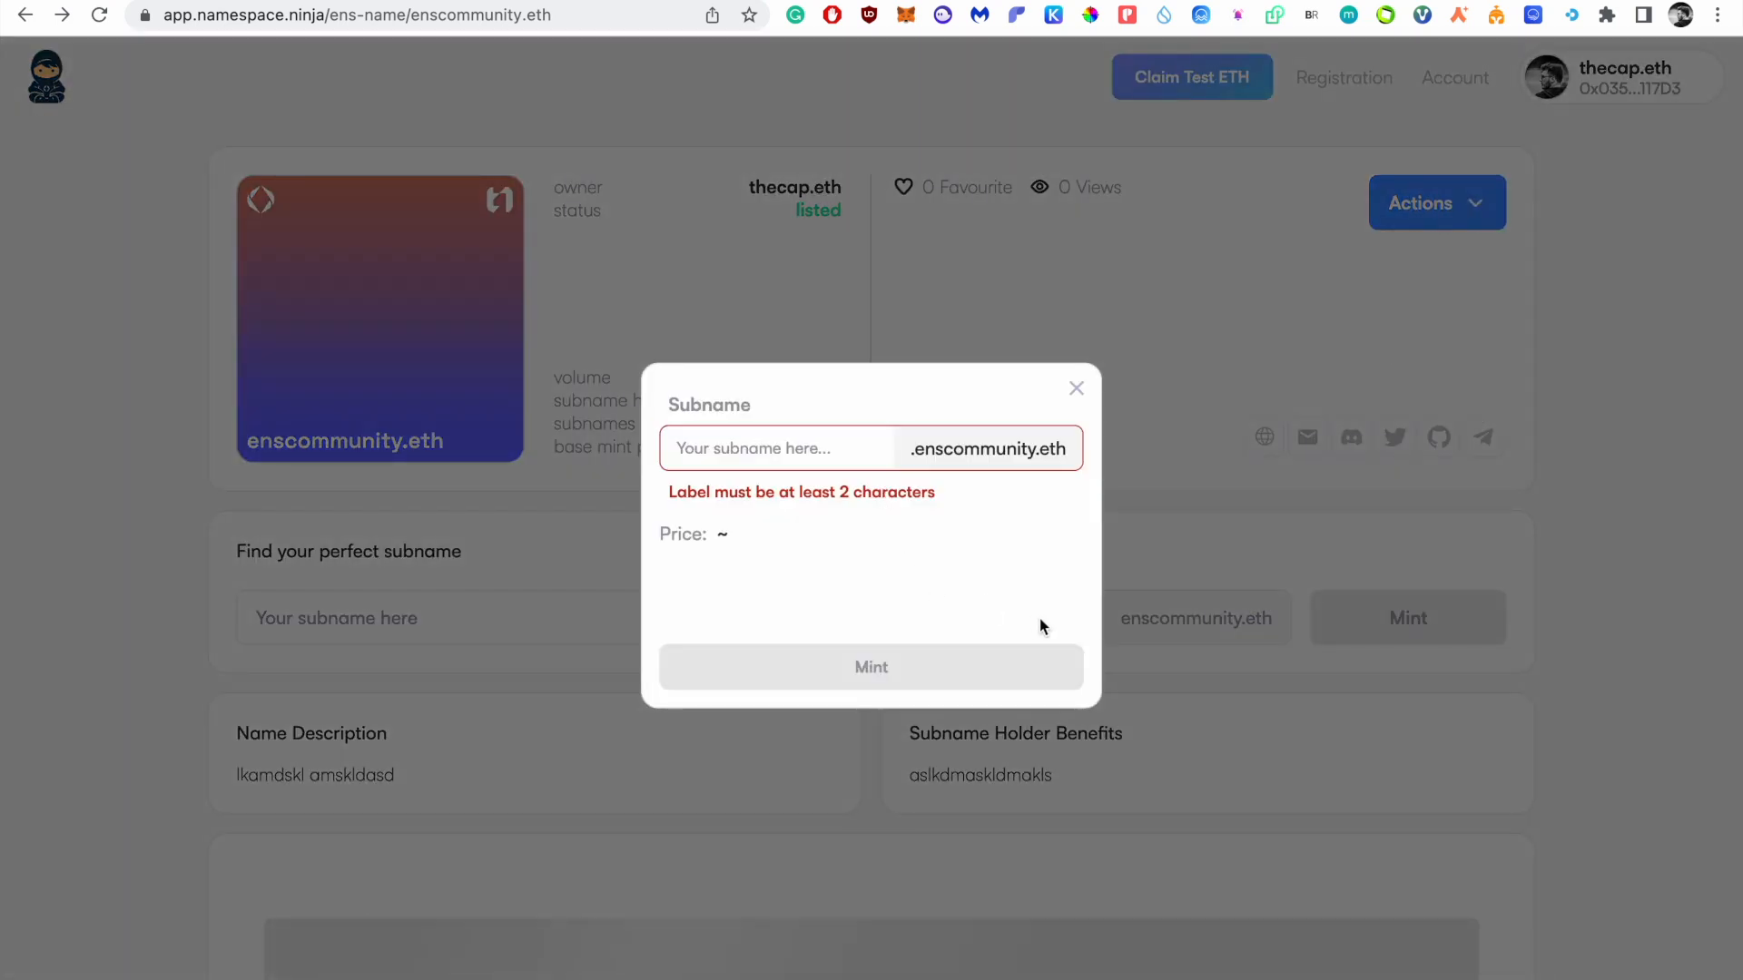
click(798, 428)
text(asdasd)
key(BackSpace)
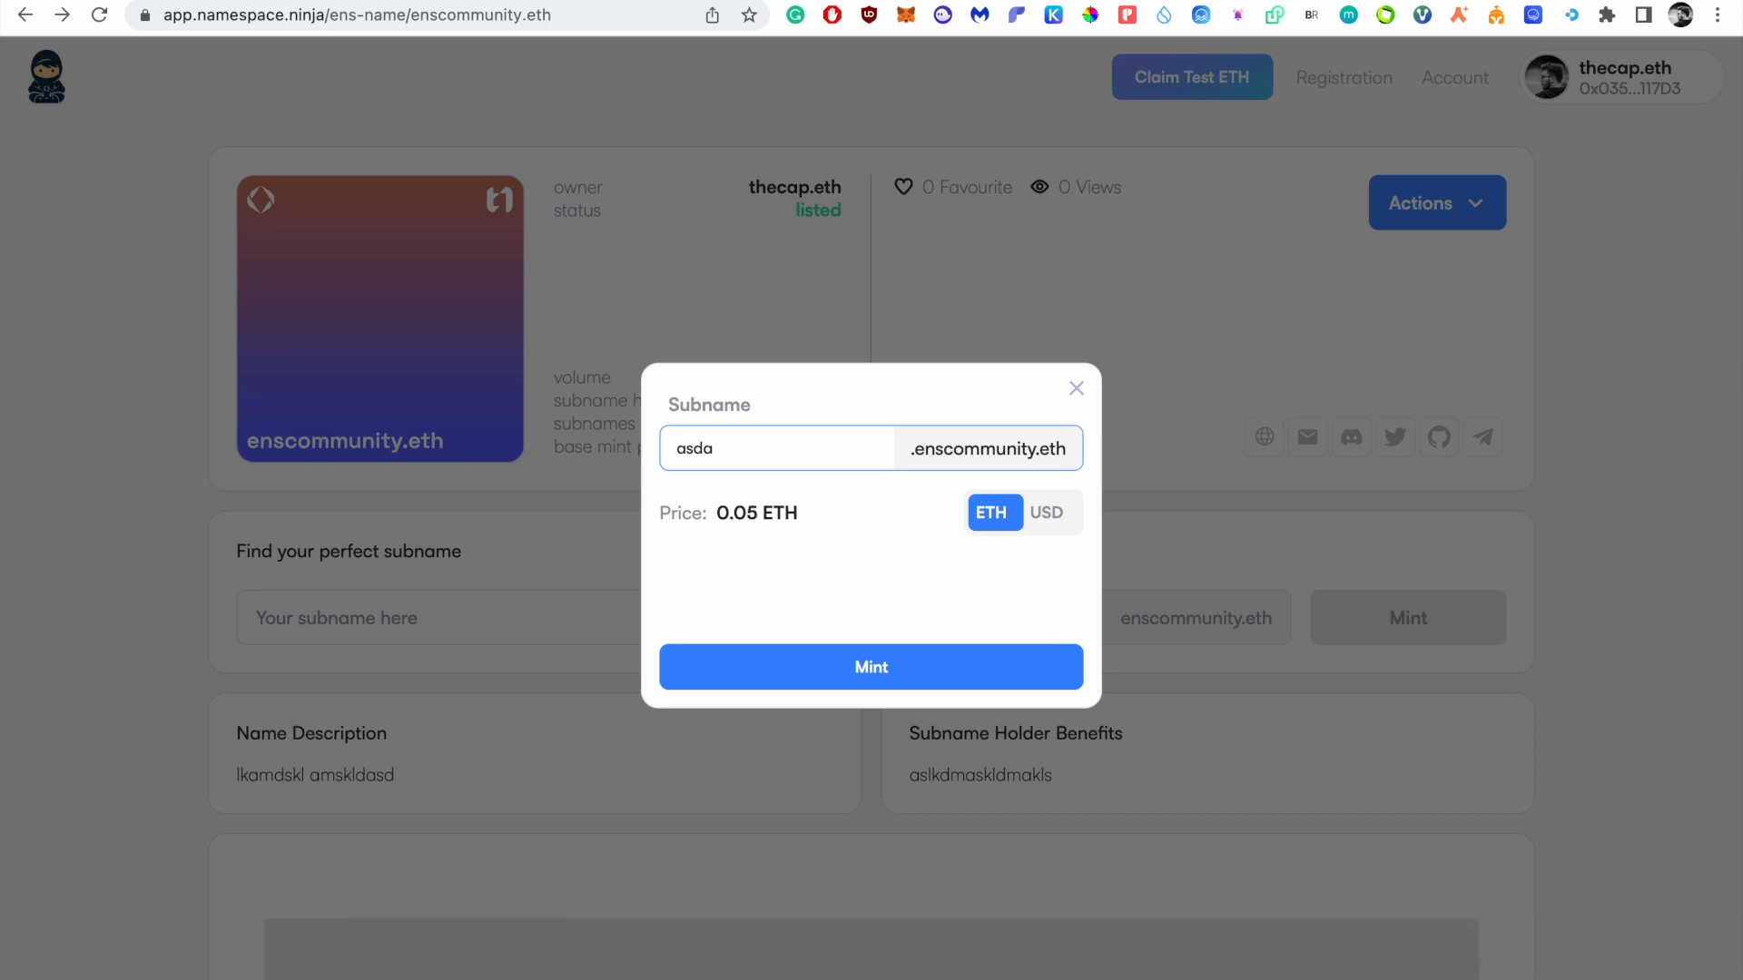
key(BackSpace)
key(BackSpace)
click(1503, 550)
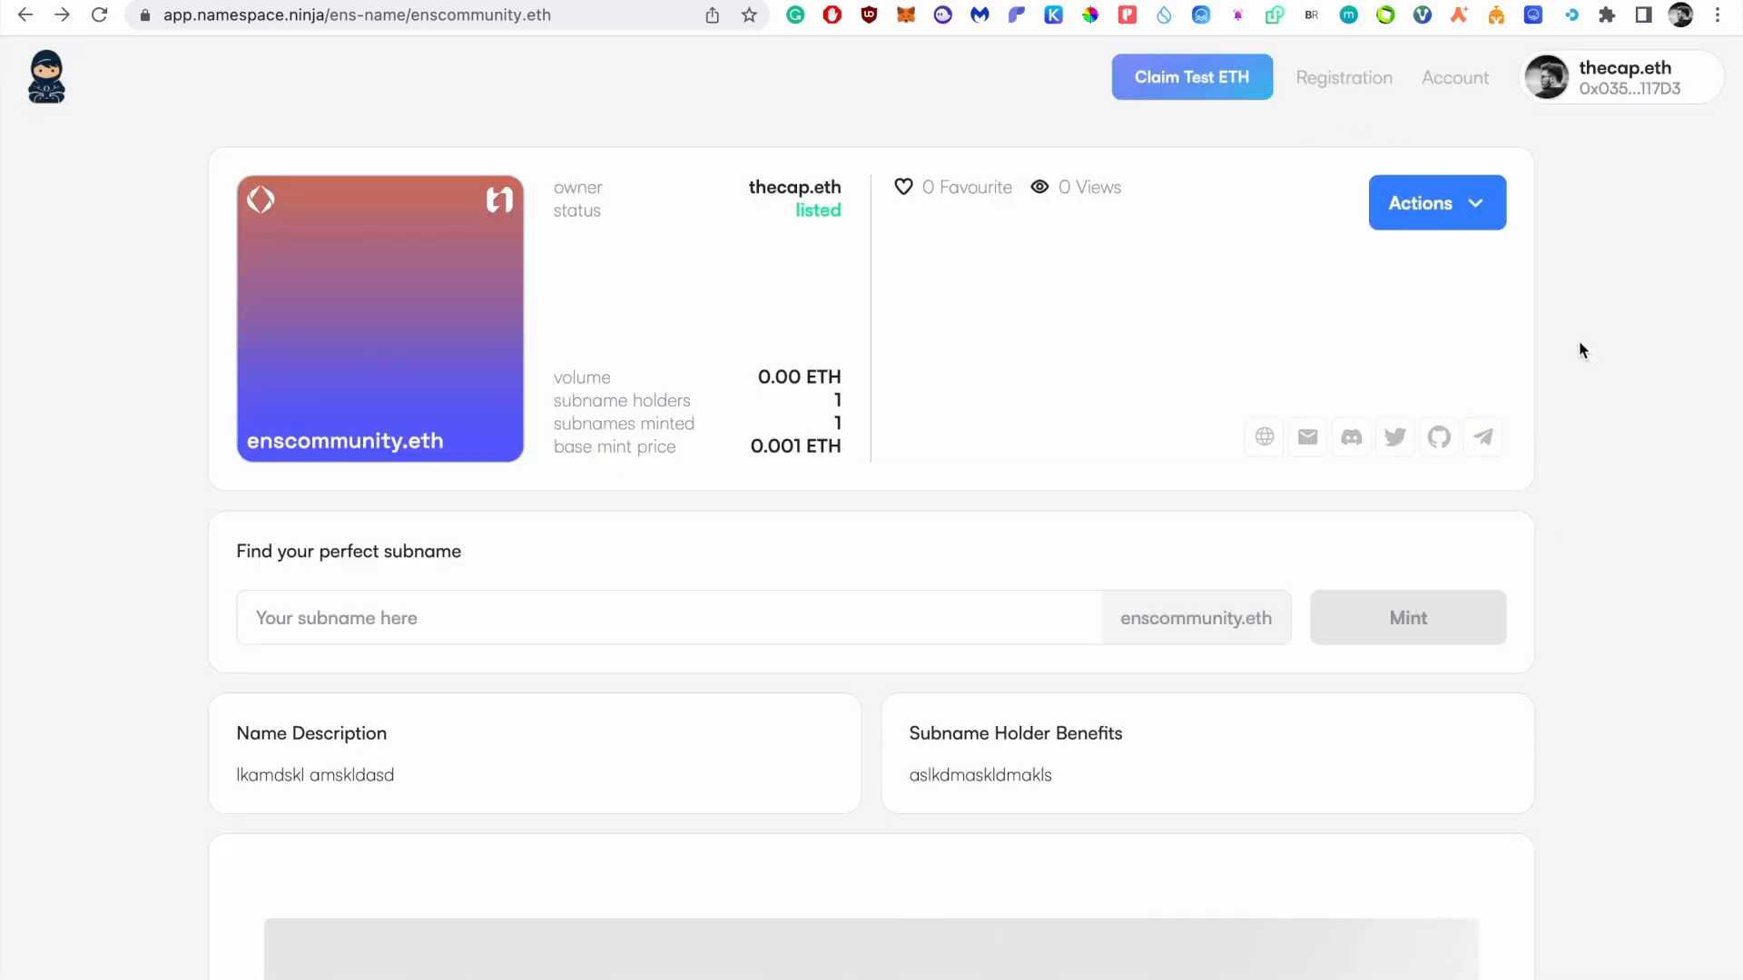
Step: Search the name registration page for two of the reserved first names, one after the other, to compare the offered subnames
click(1345, 87)
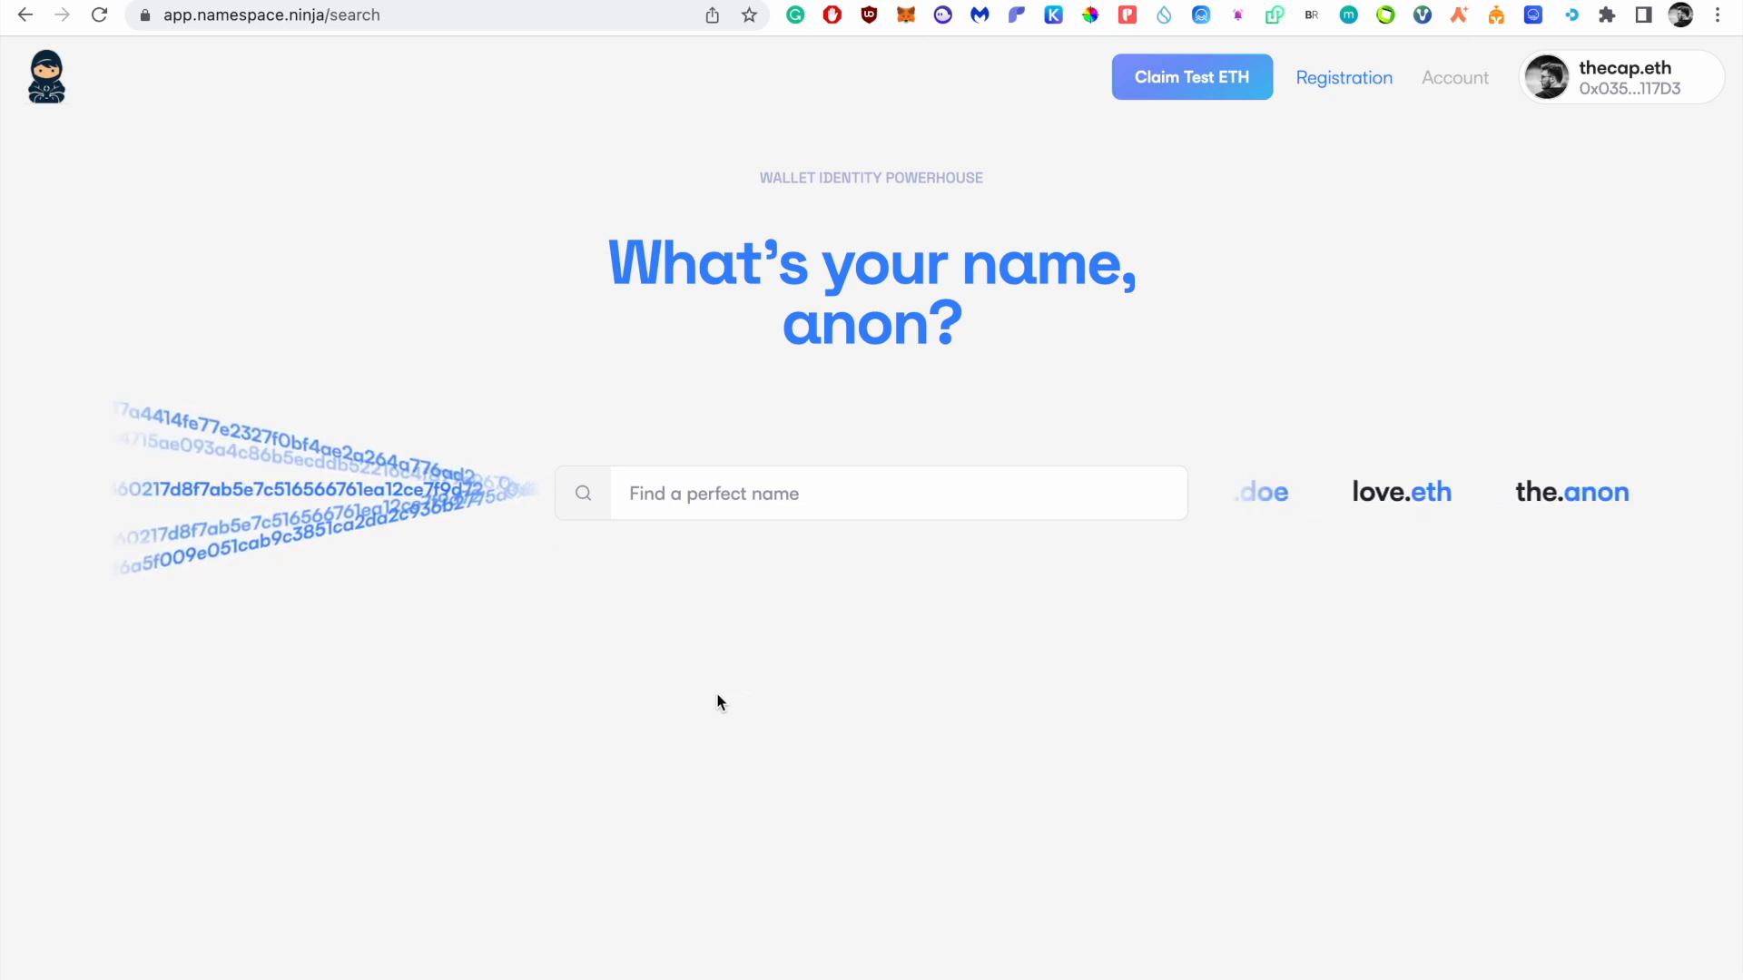
click(825, 482)
text(john)
key(BackSpace)
key(BackSpace)
key(BackSpace)
key(BackSpace)
text(bill)
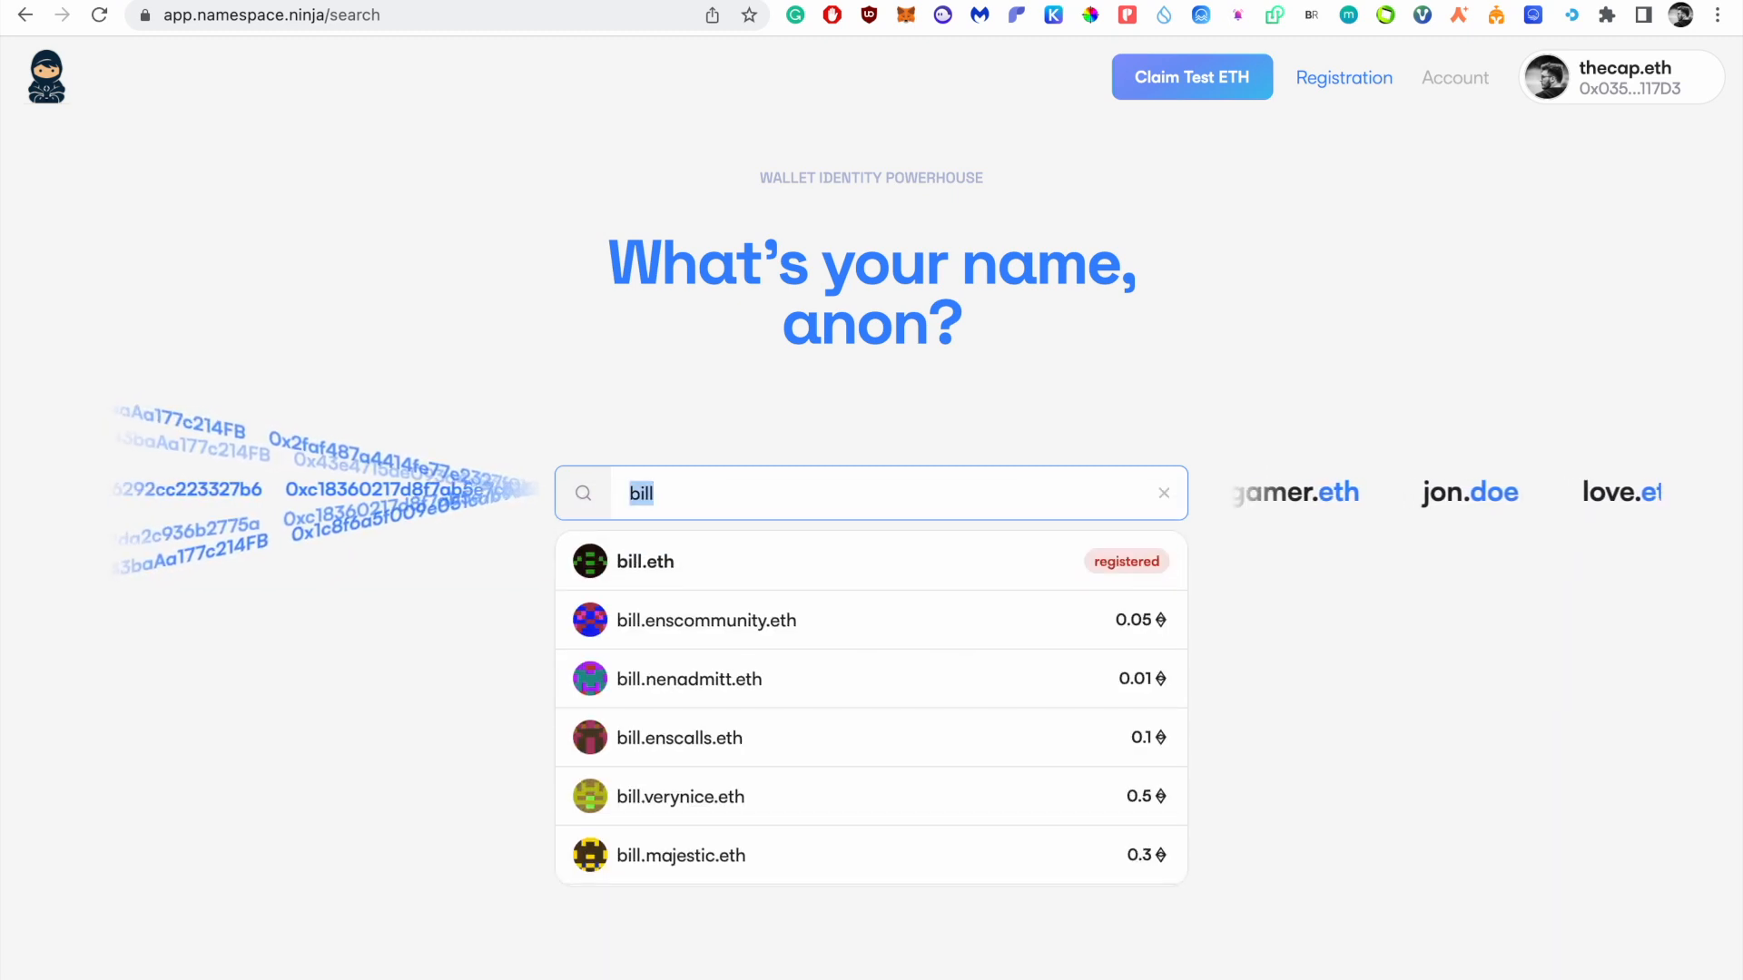
Step: Search for another four-letter first name and select its enscommunity.eth subname for minting
key(BackSpace)
key(BackSpace)
key(BackSpace)
key(BackSpace)
text(nick)
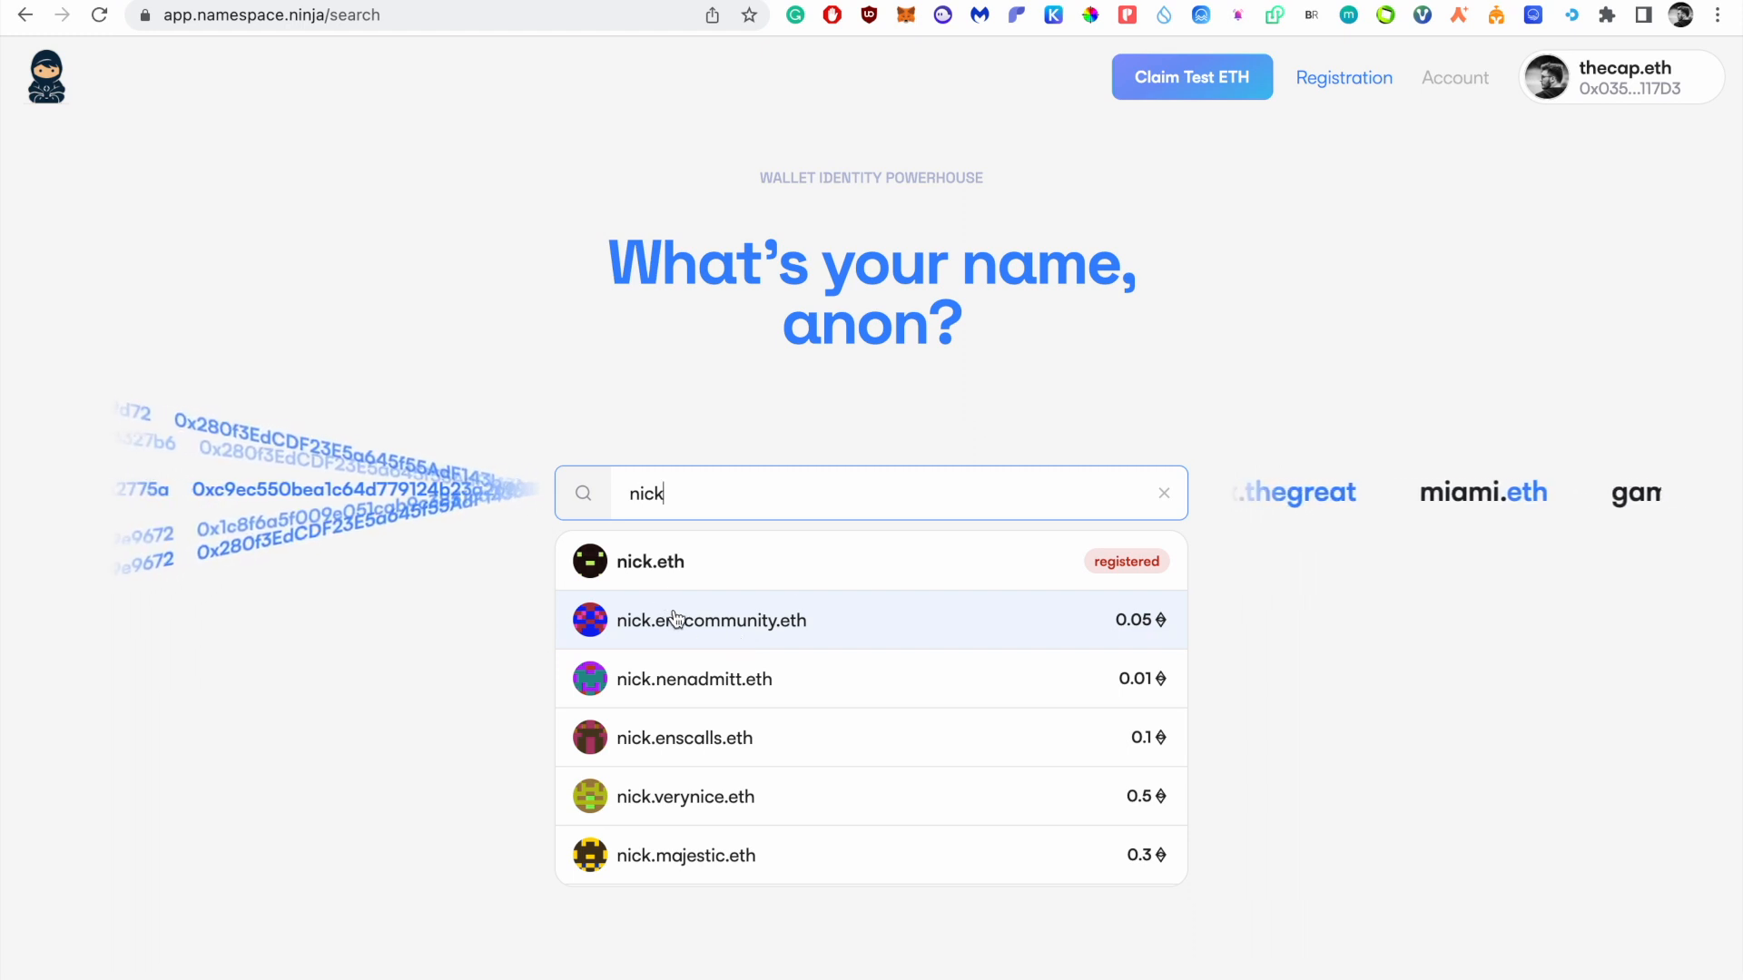
click(949, 635)
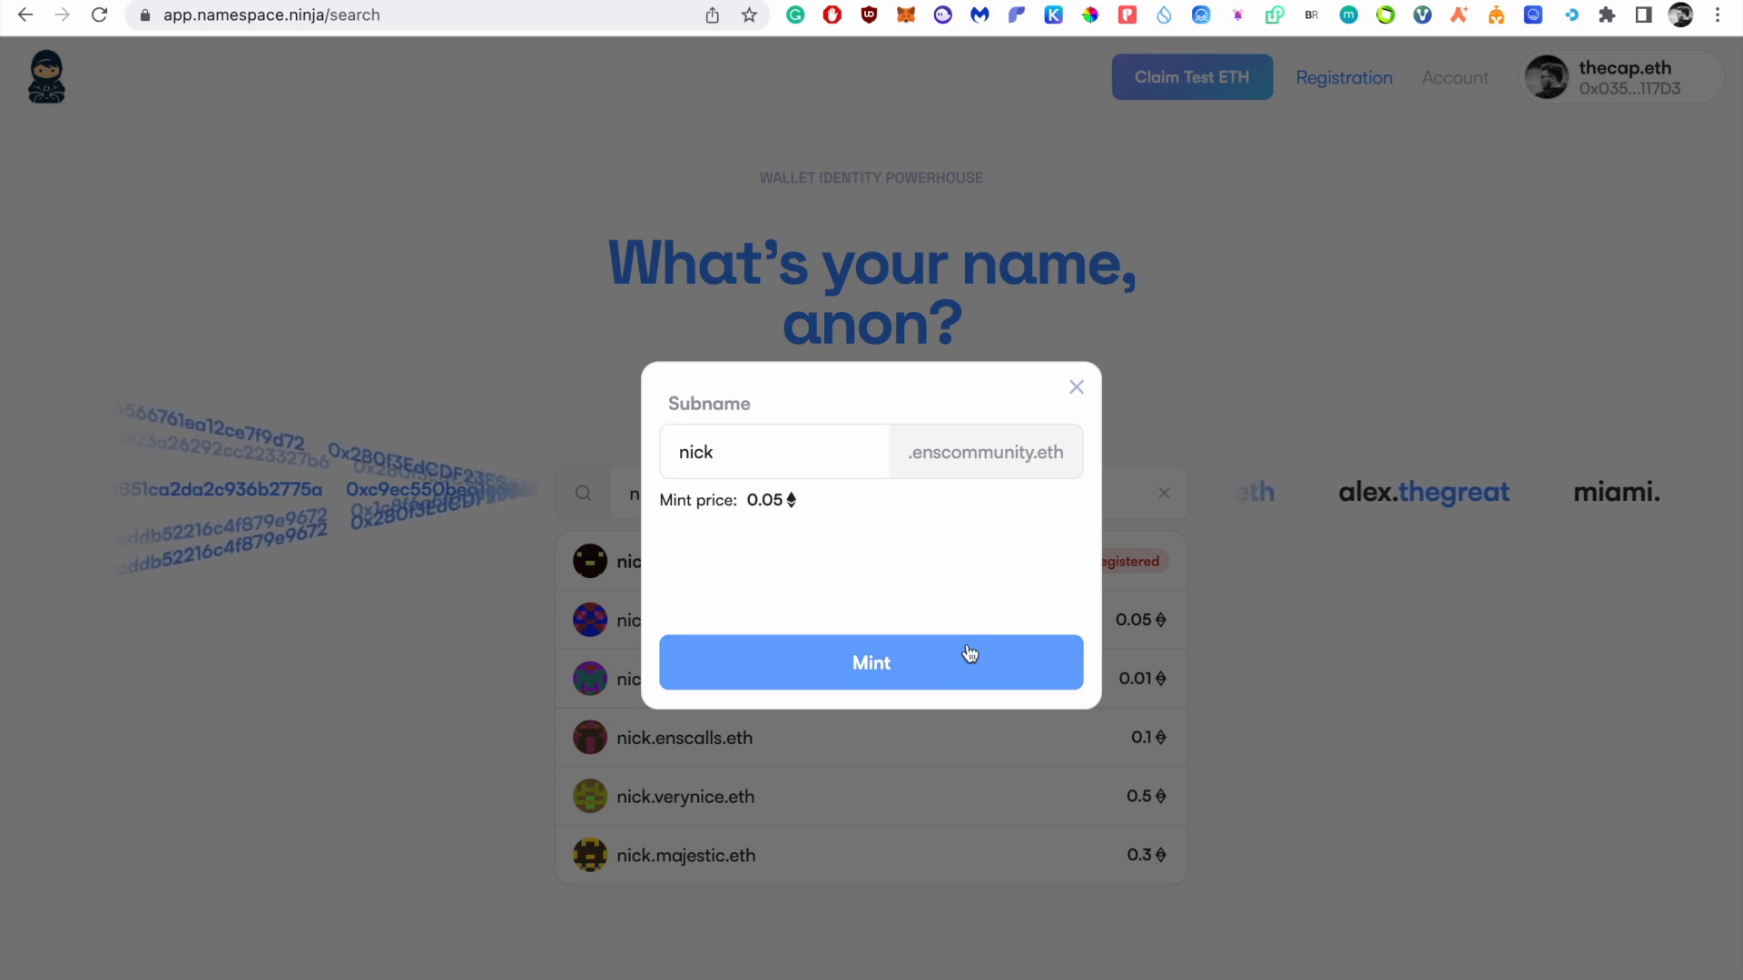
Step: Mint the selected enscommunity.eth subname, approving the wallet transaction with the Aggressive gas fee option
click(969, 654)
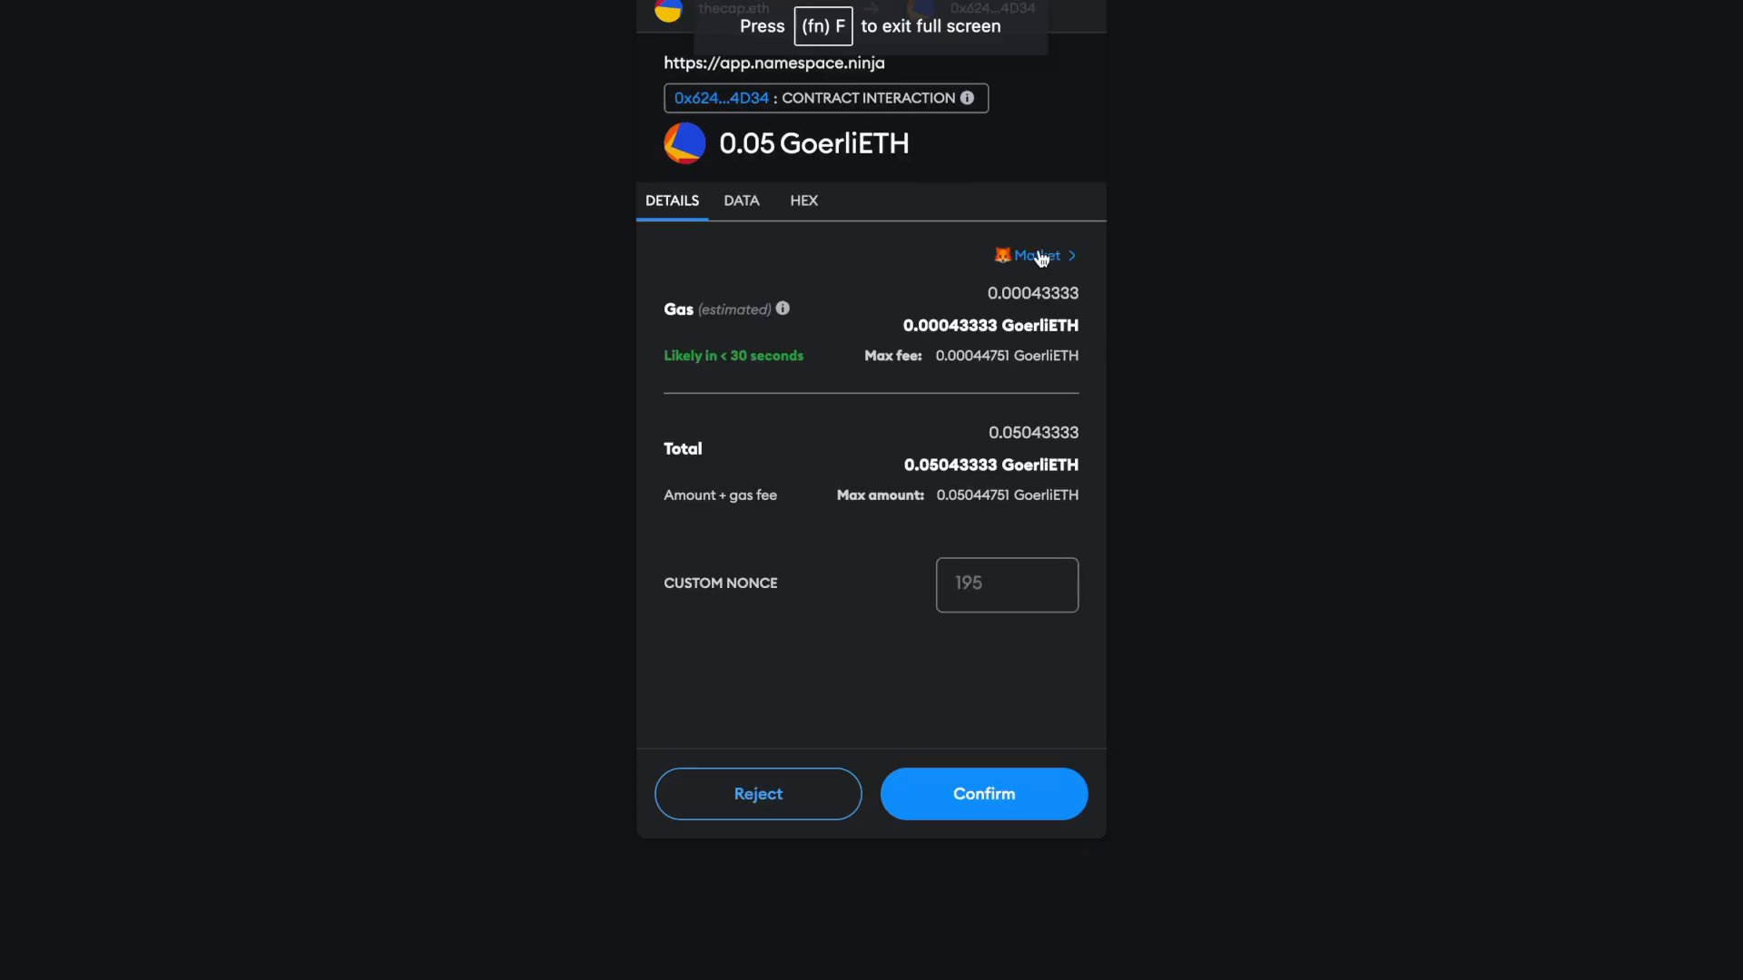
click(1041, 257)
click(835, 437)
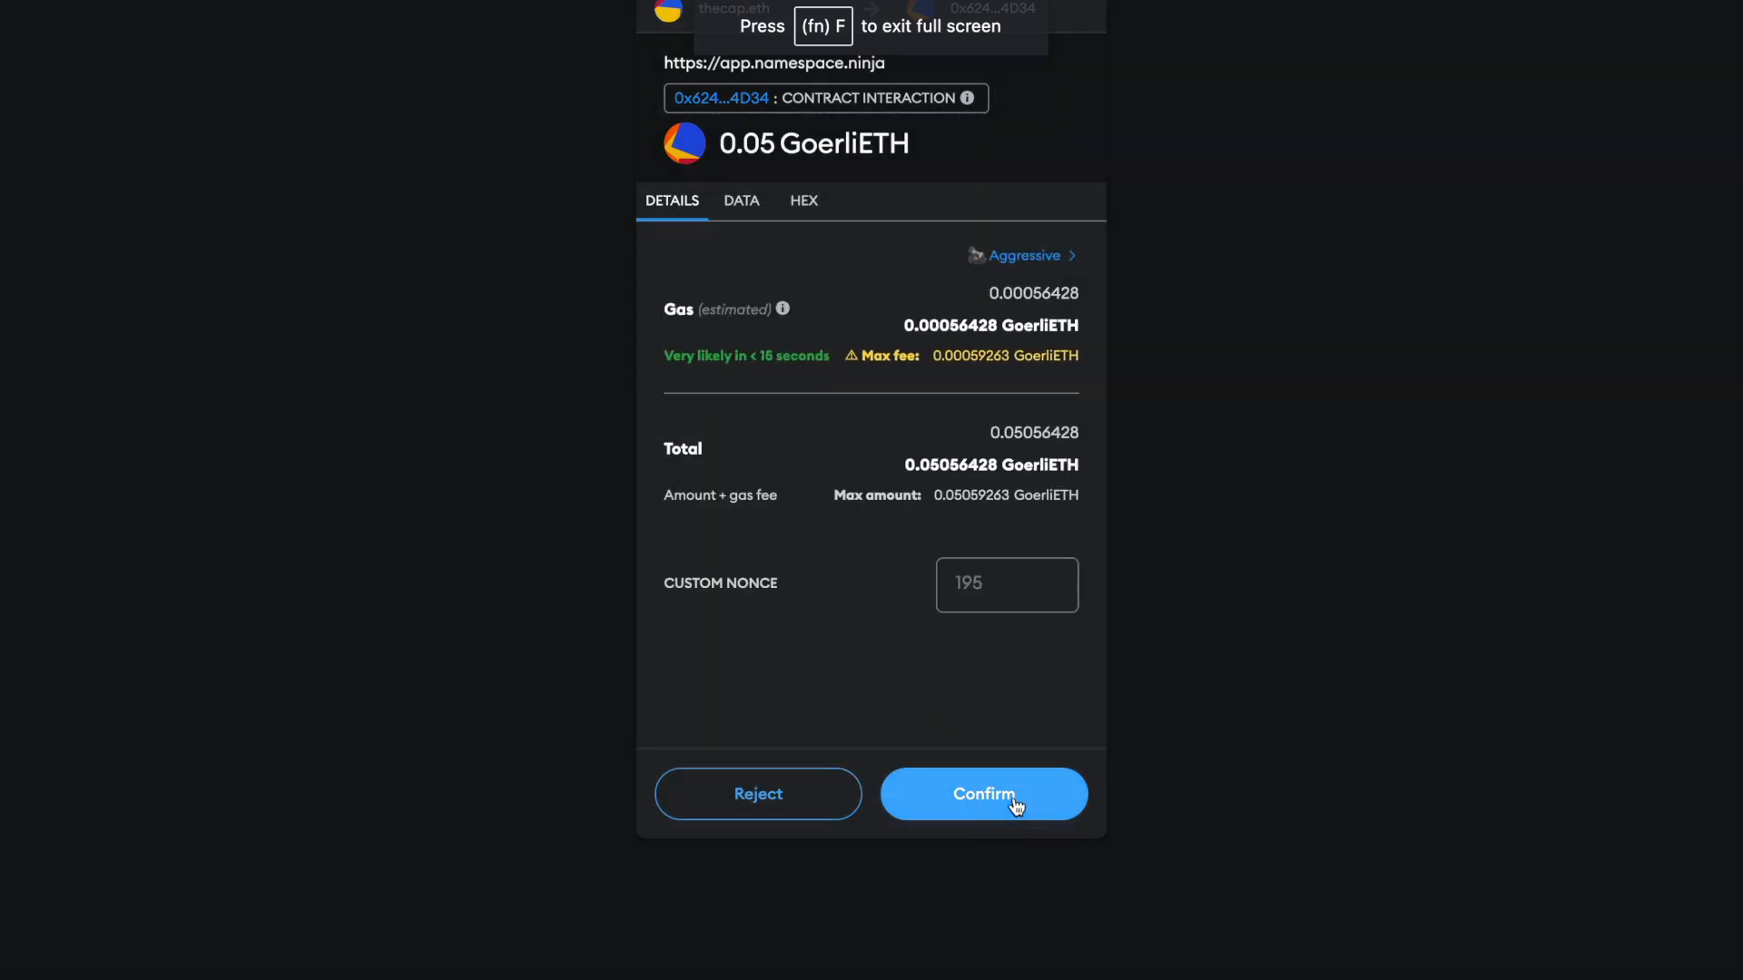
click(1016, 805)
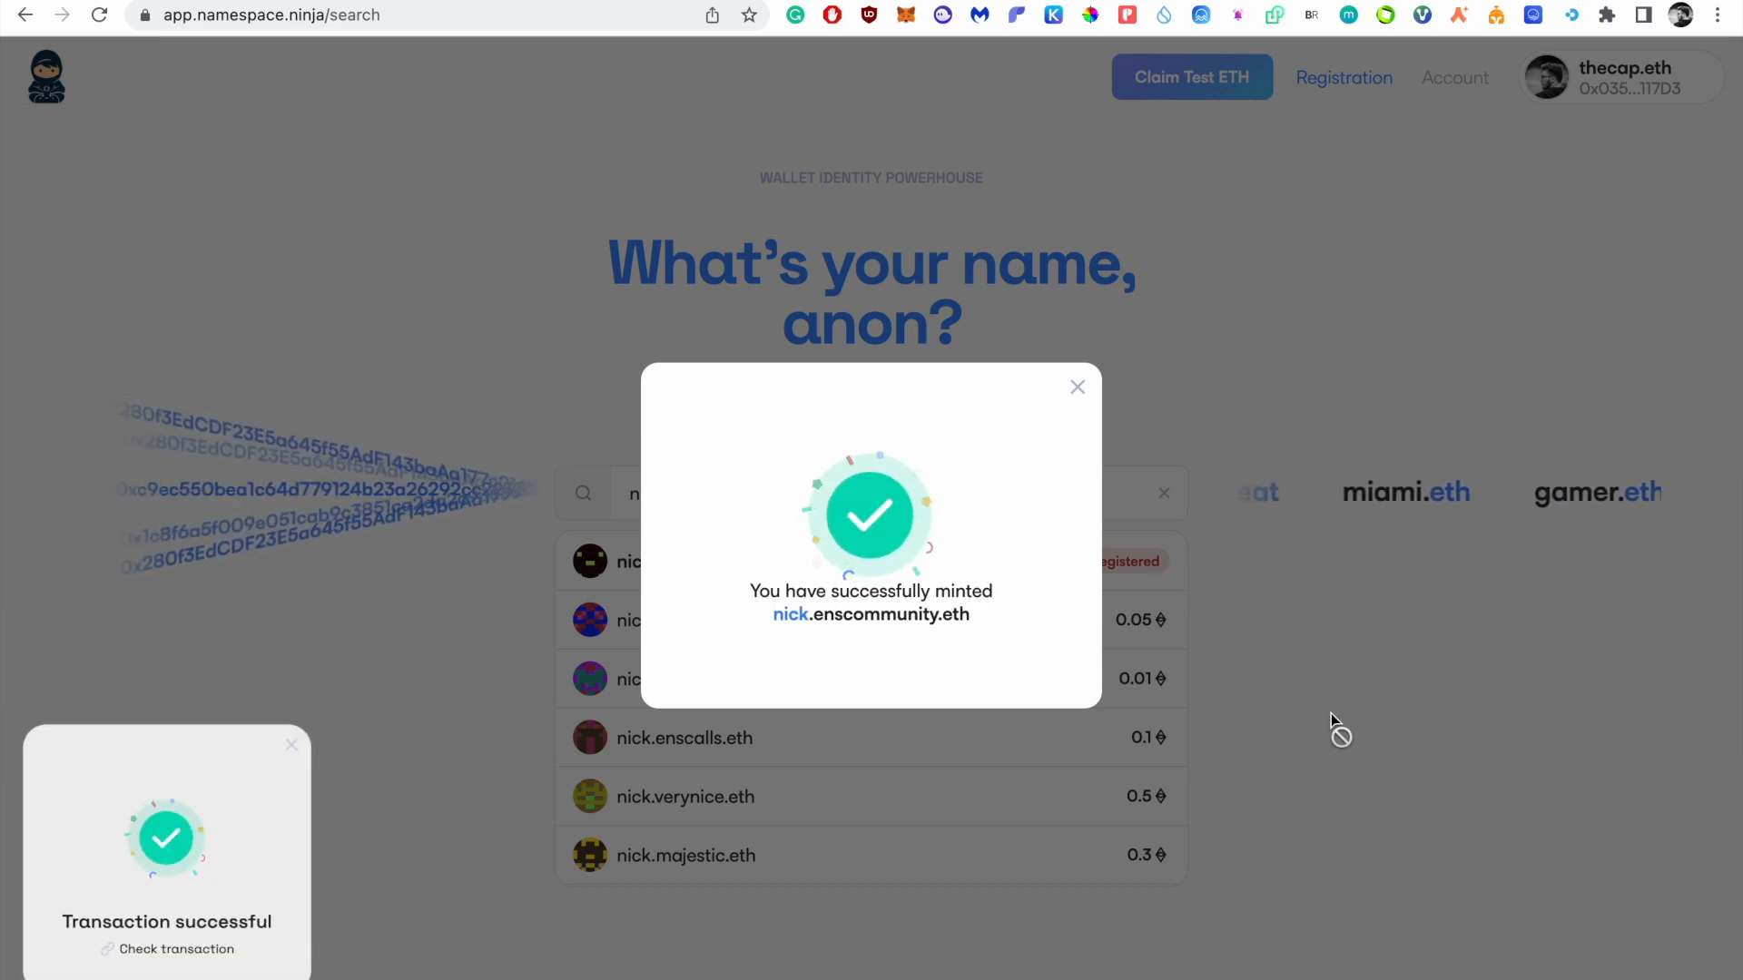
Step: Close the mint confirmation, open the enscommunity.eth page from the account's ENS names, and reload it
click(1321, 837)
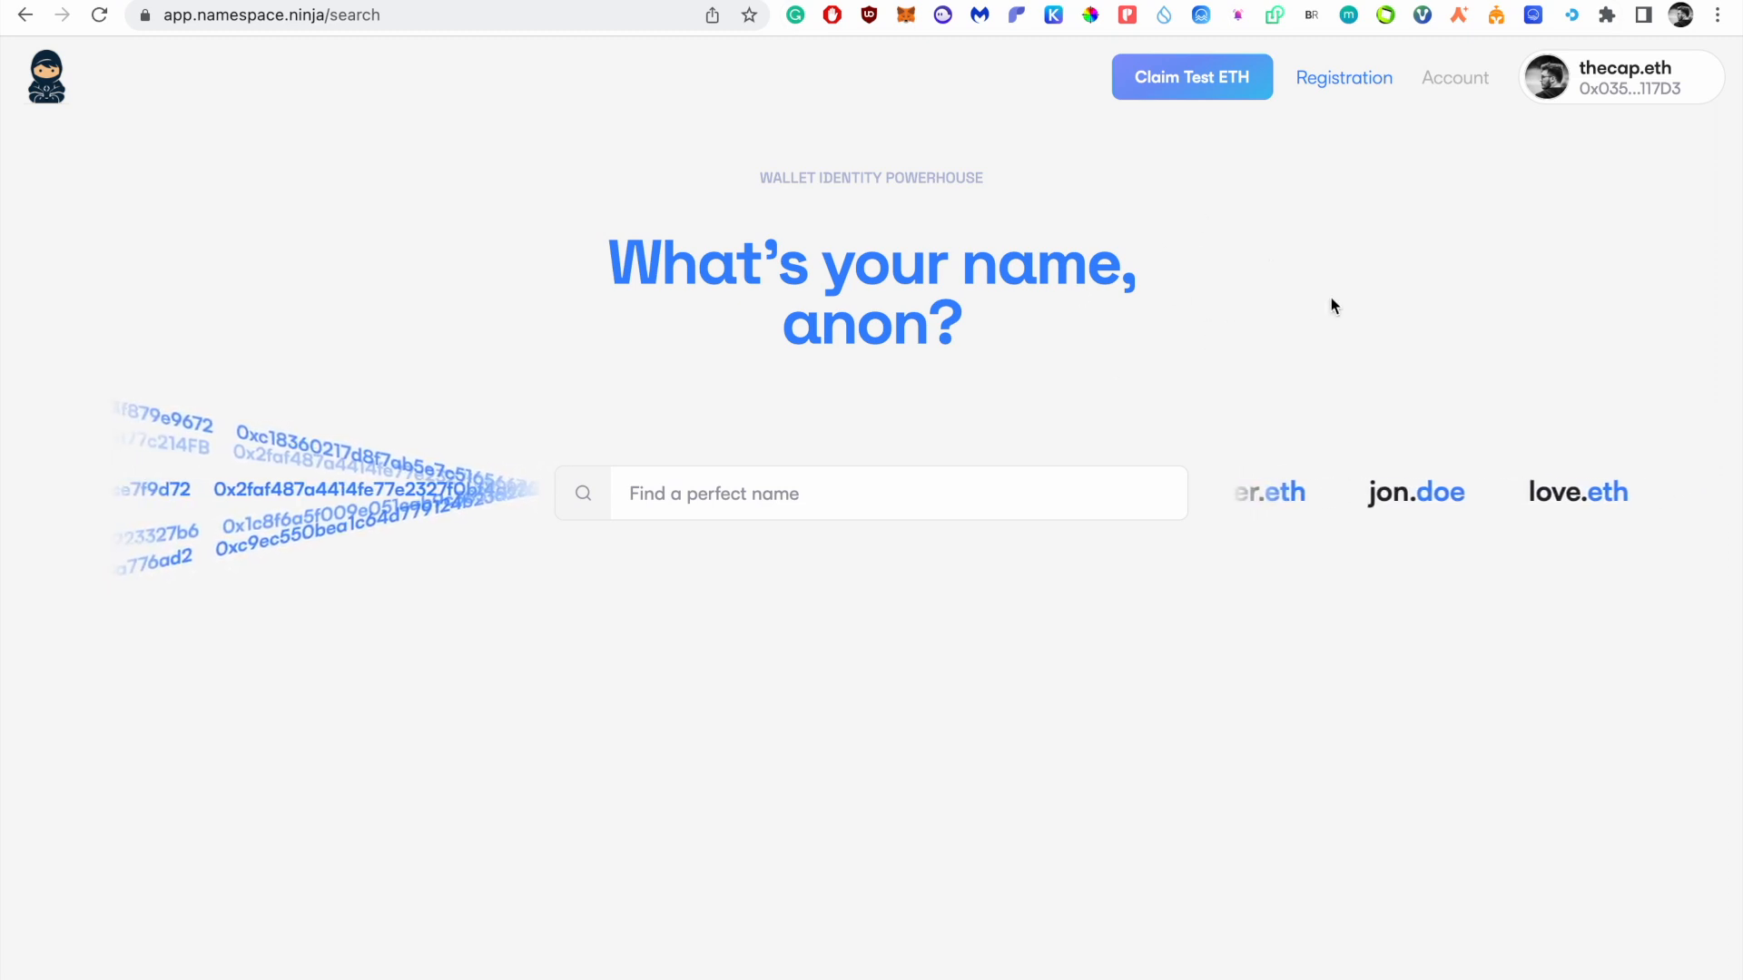
click(1457, 90)
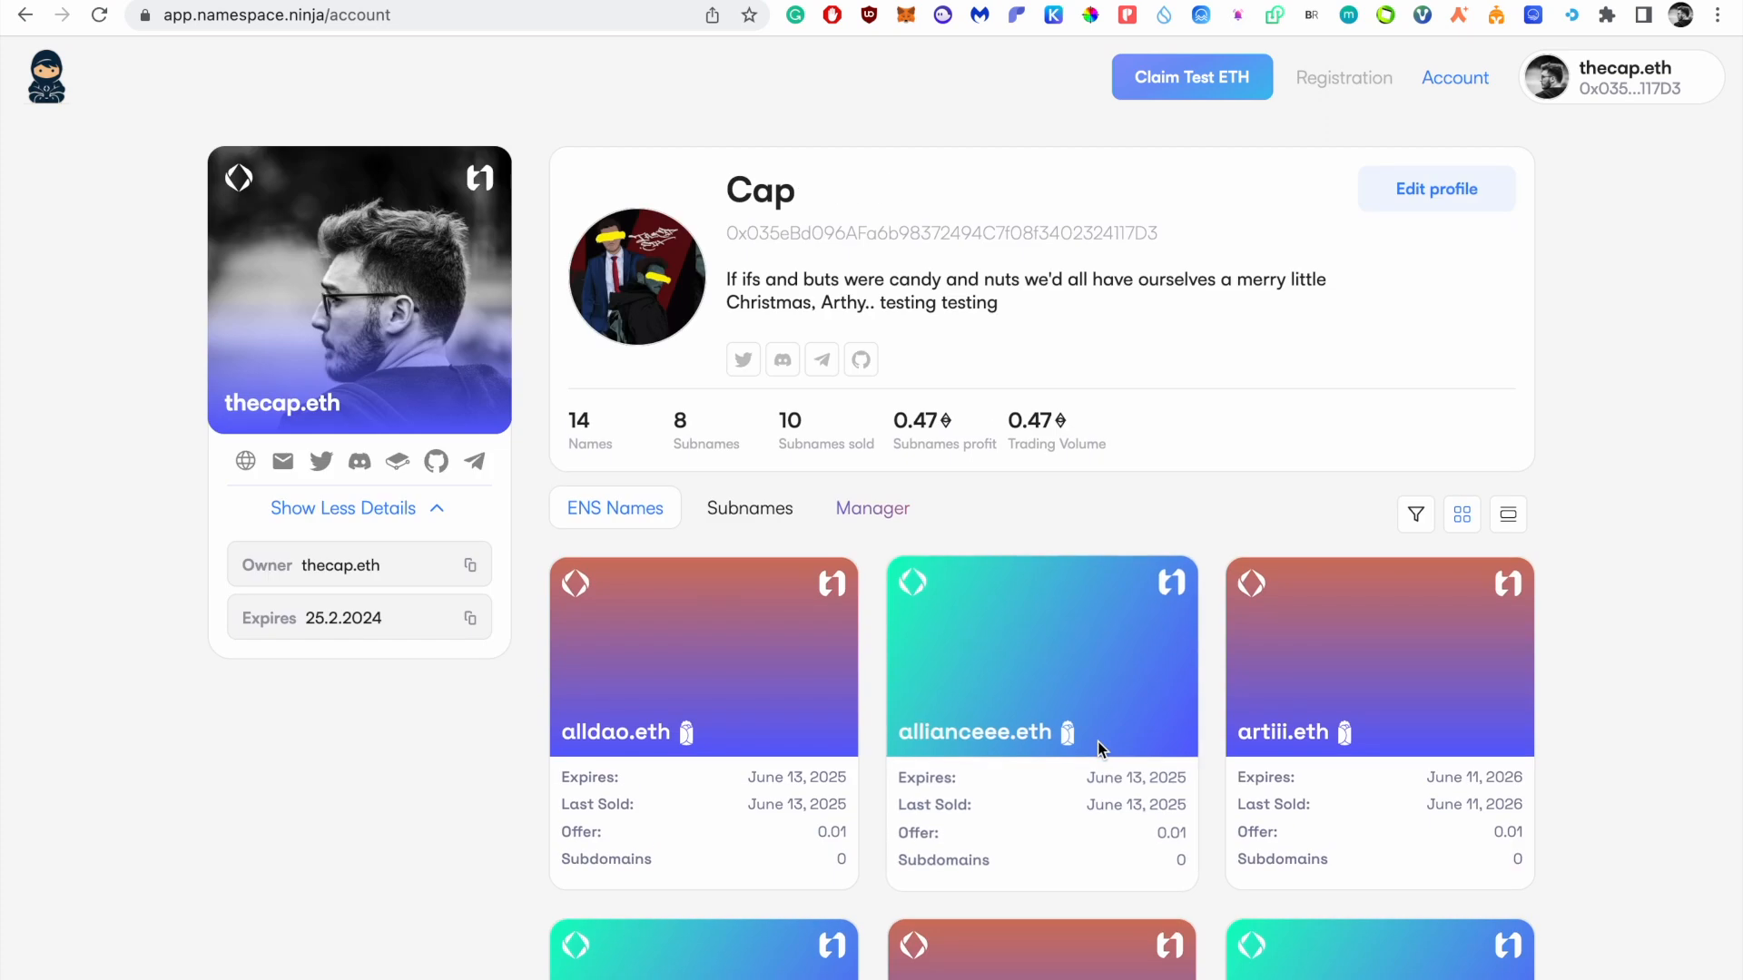
scroll(1097, 743, down, 5)
click(1287, 610)
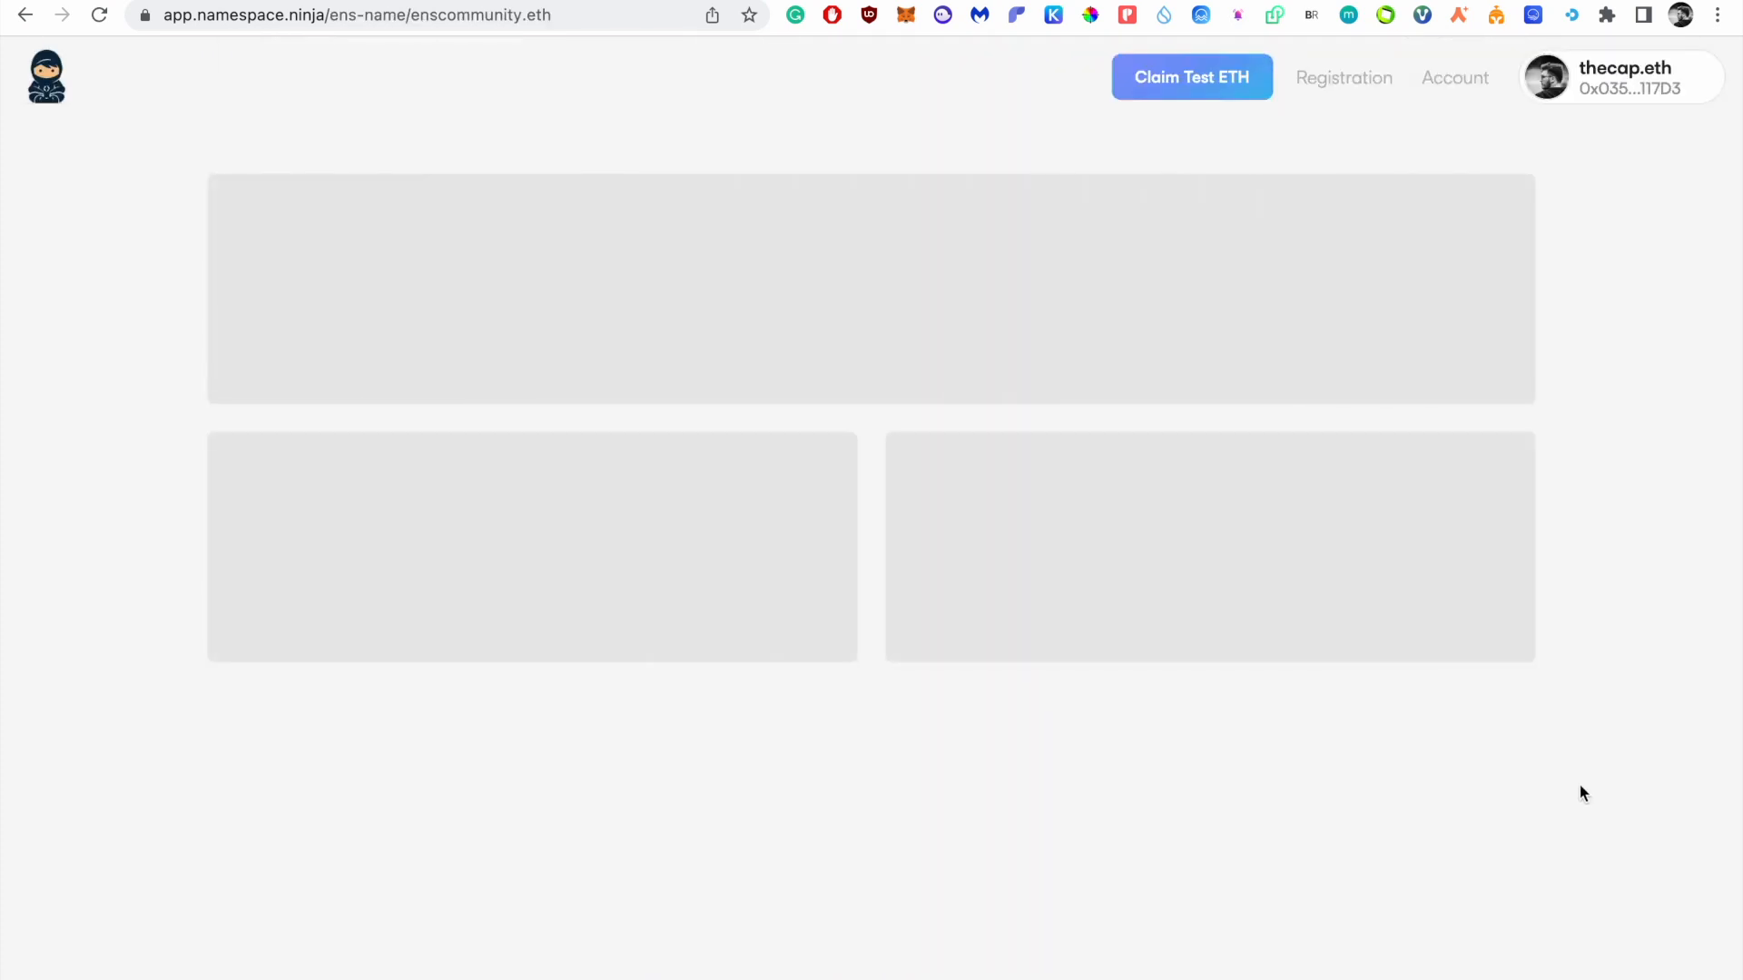
scroll(1580, 786, down, 4)
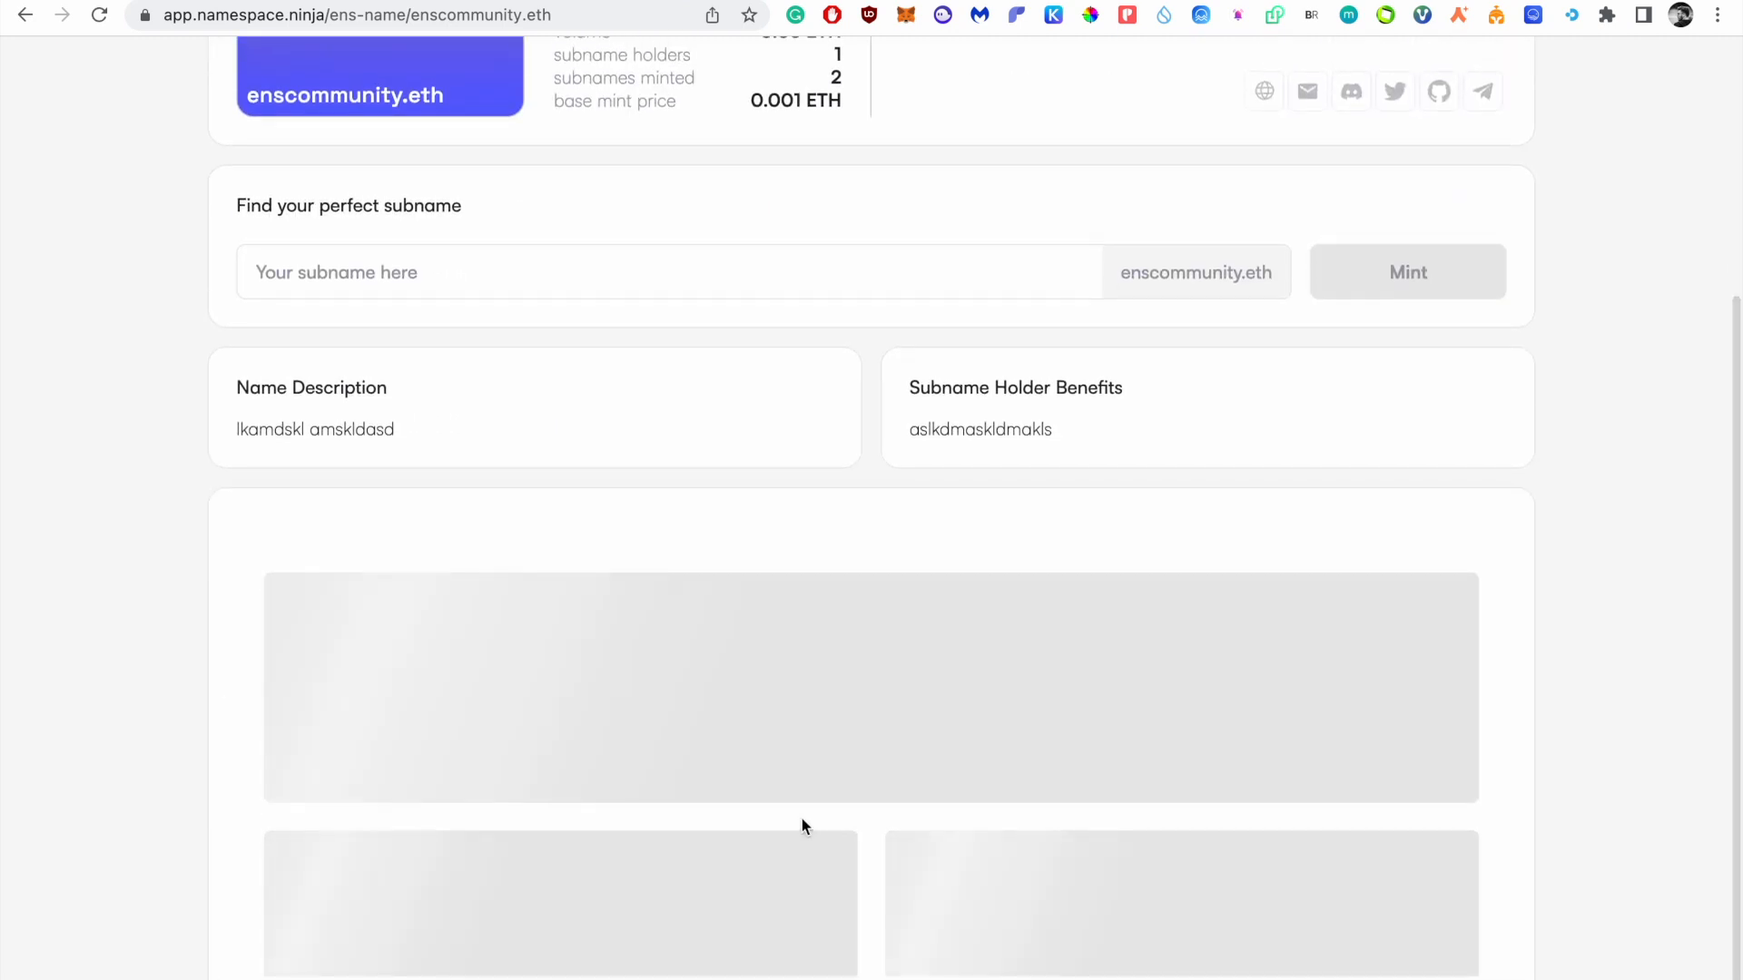
key(super+r)
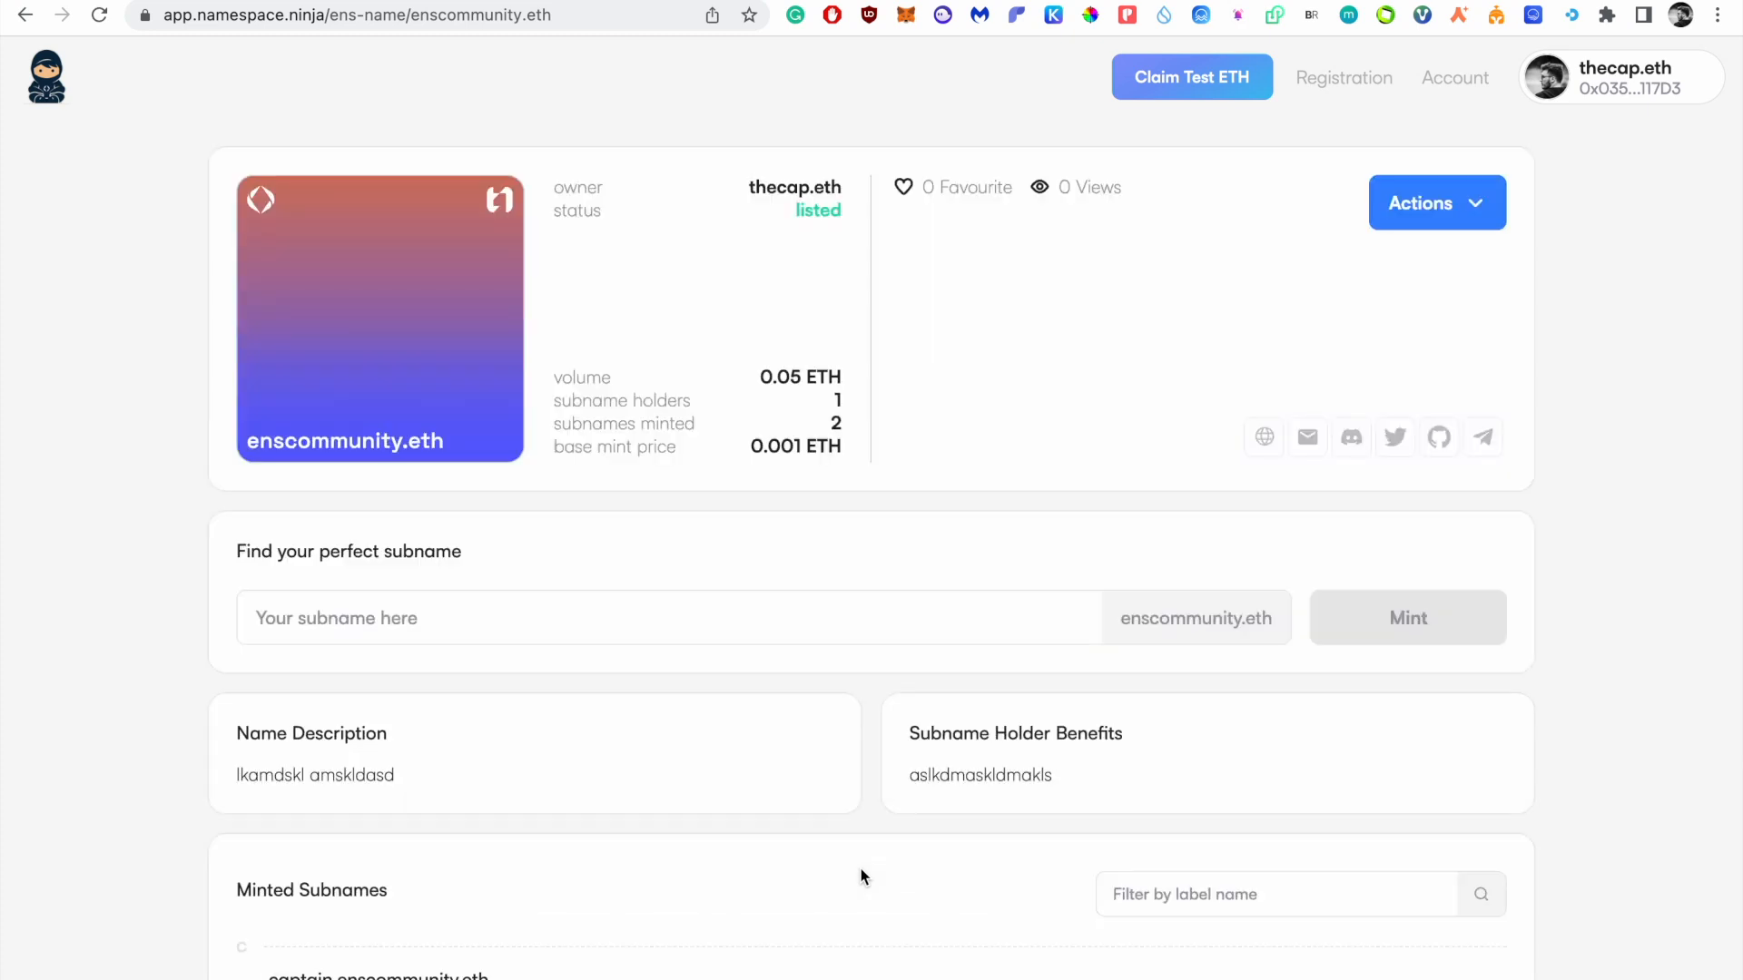
Step: Examine the list of minted subnames on the enscommunity.eth page
scroll(860, 869, down, 2)
drag(271, 959, 472, 956)
click(642, 960)
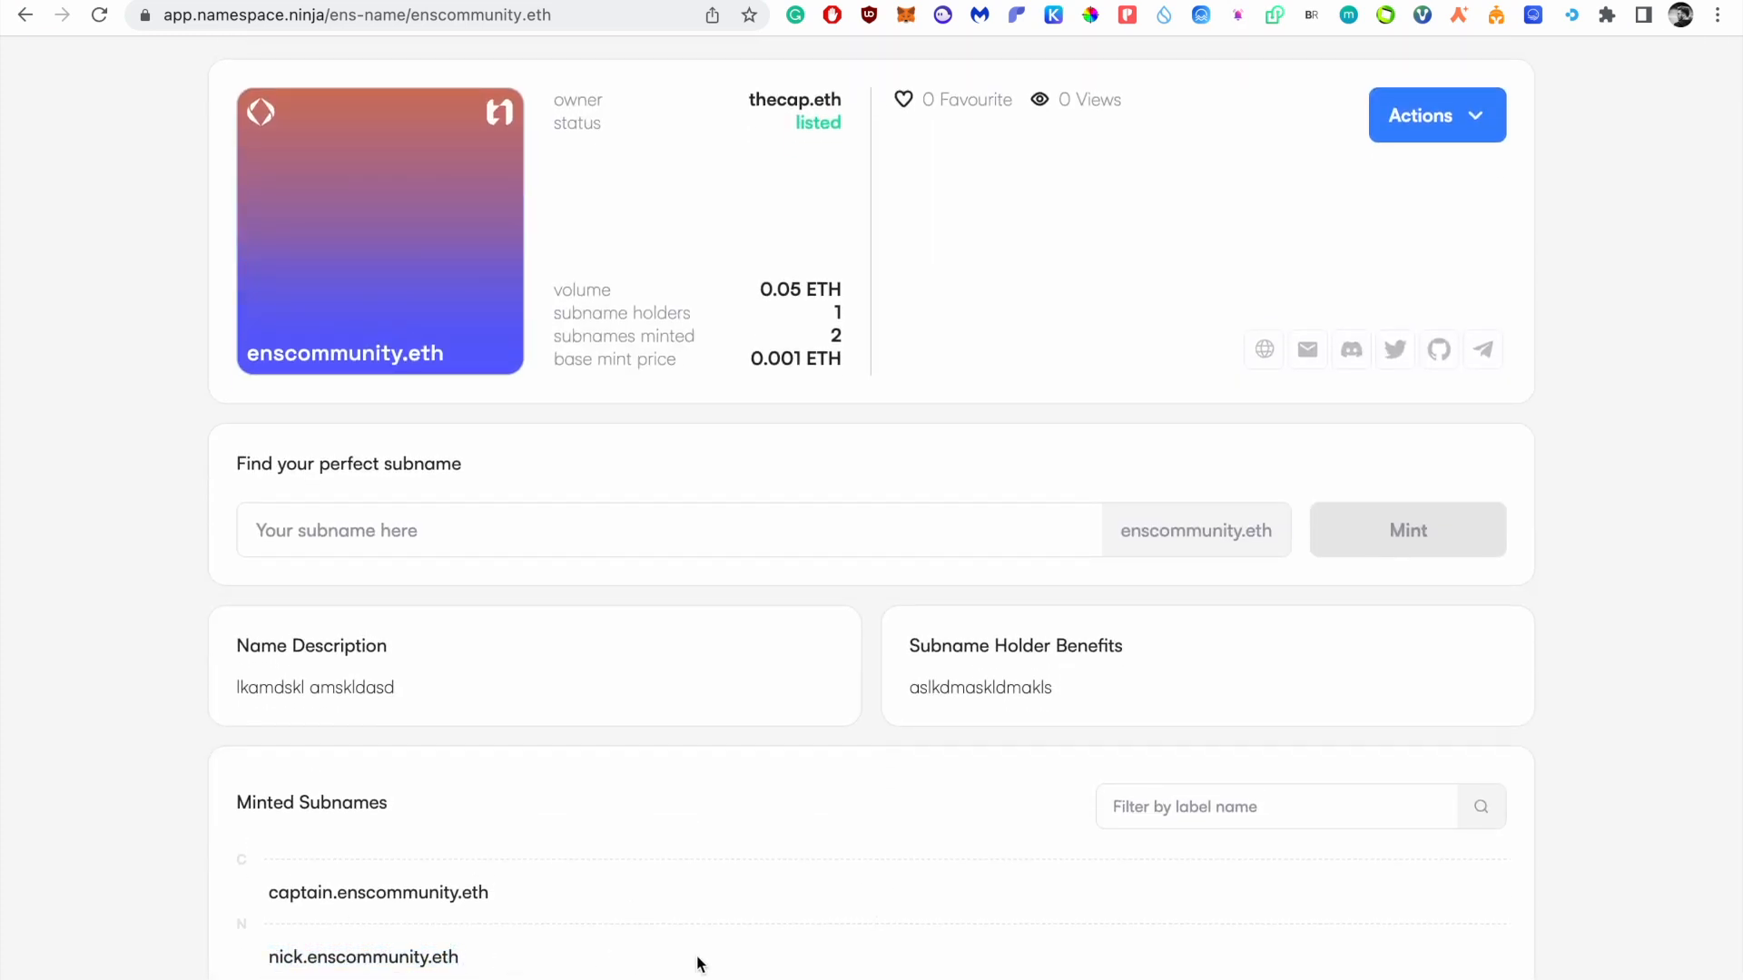
scroll(797, 915, up, 2)
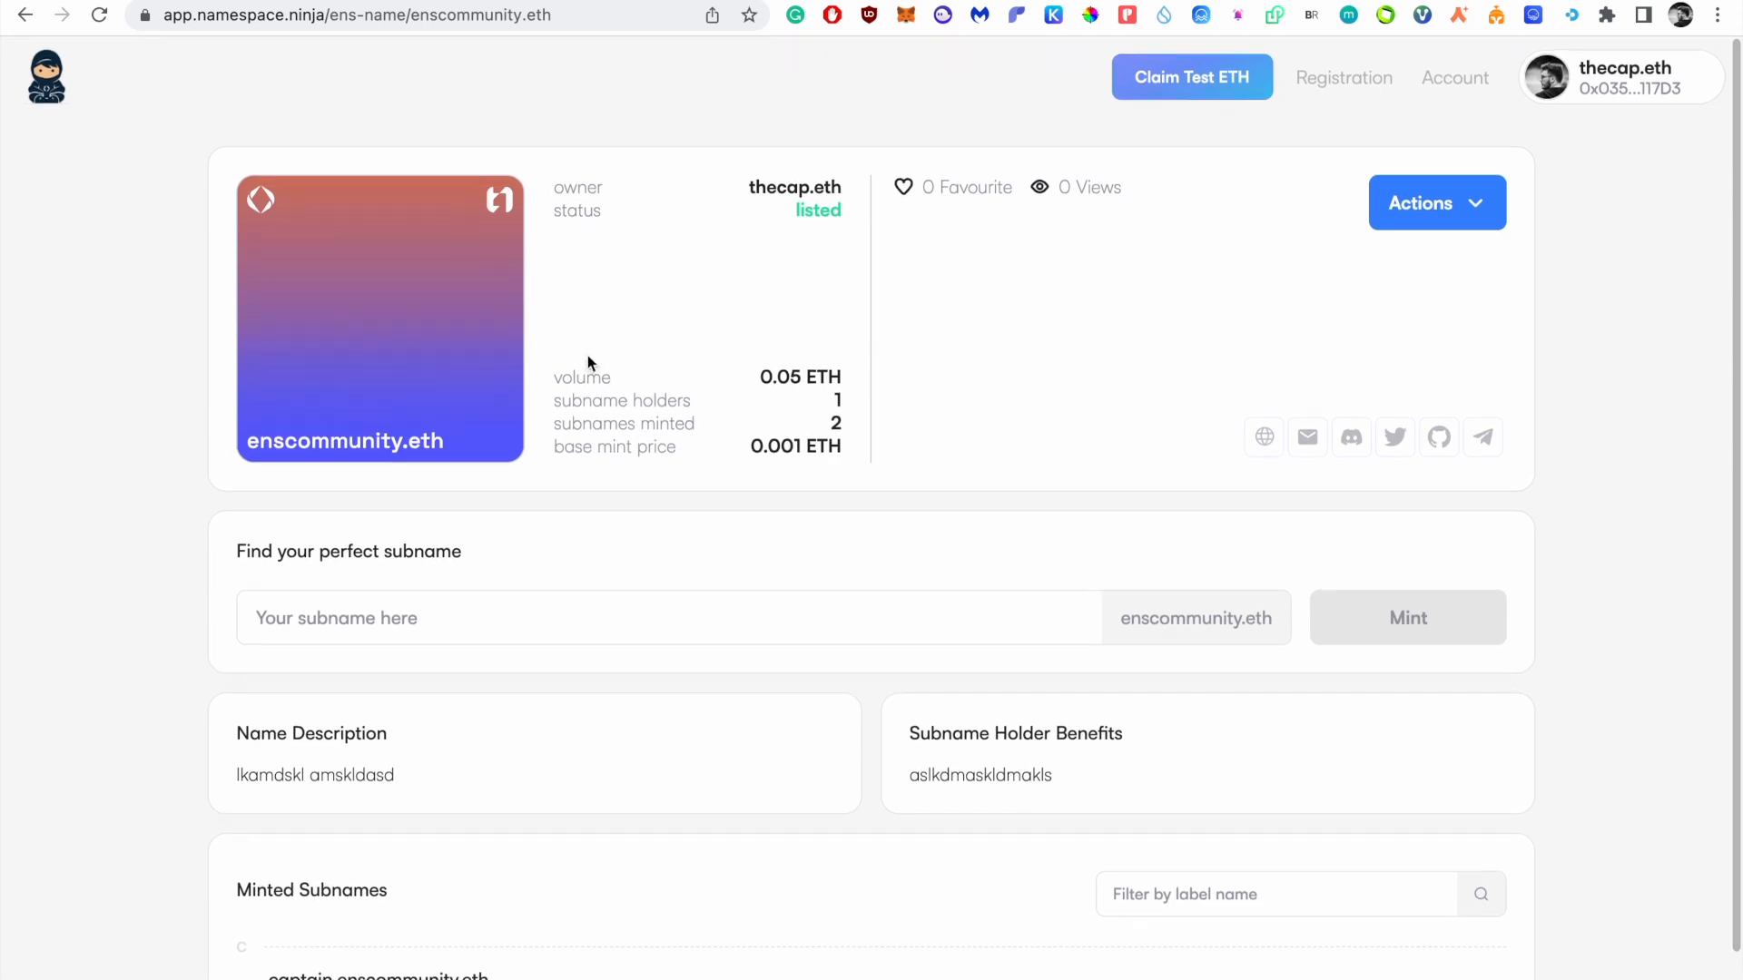
Step: Examine the volume, subname holders, subnames minted and base mint price figures of enscommunity.eth
double_click(770, 374)
triple_click(603, 393)
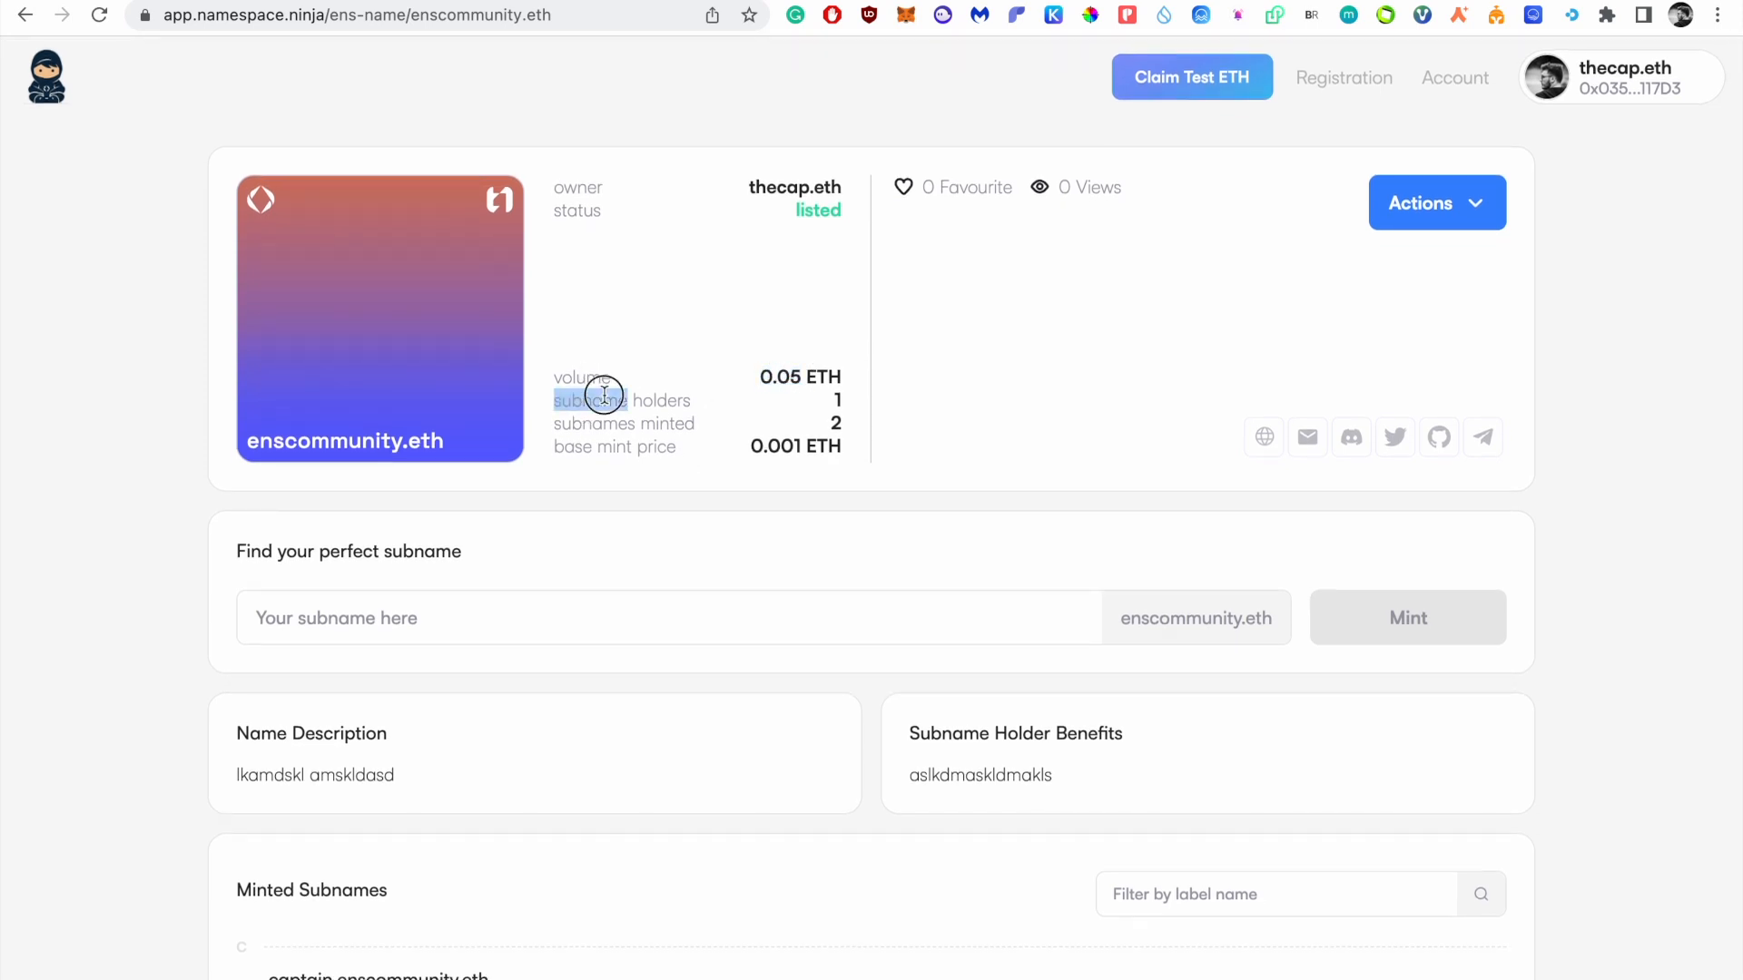
click(838, 396)
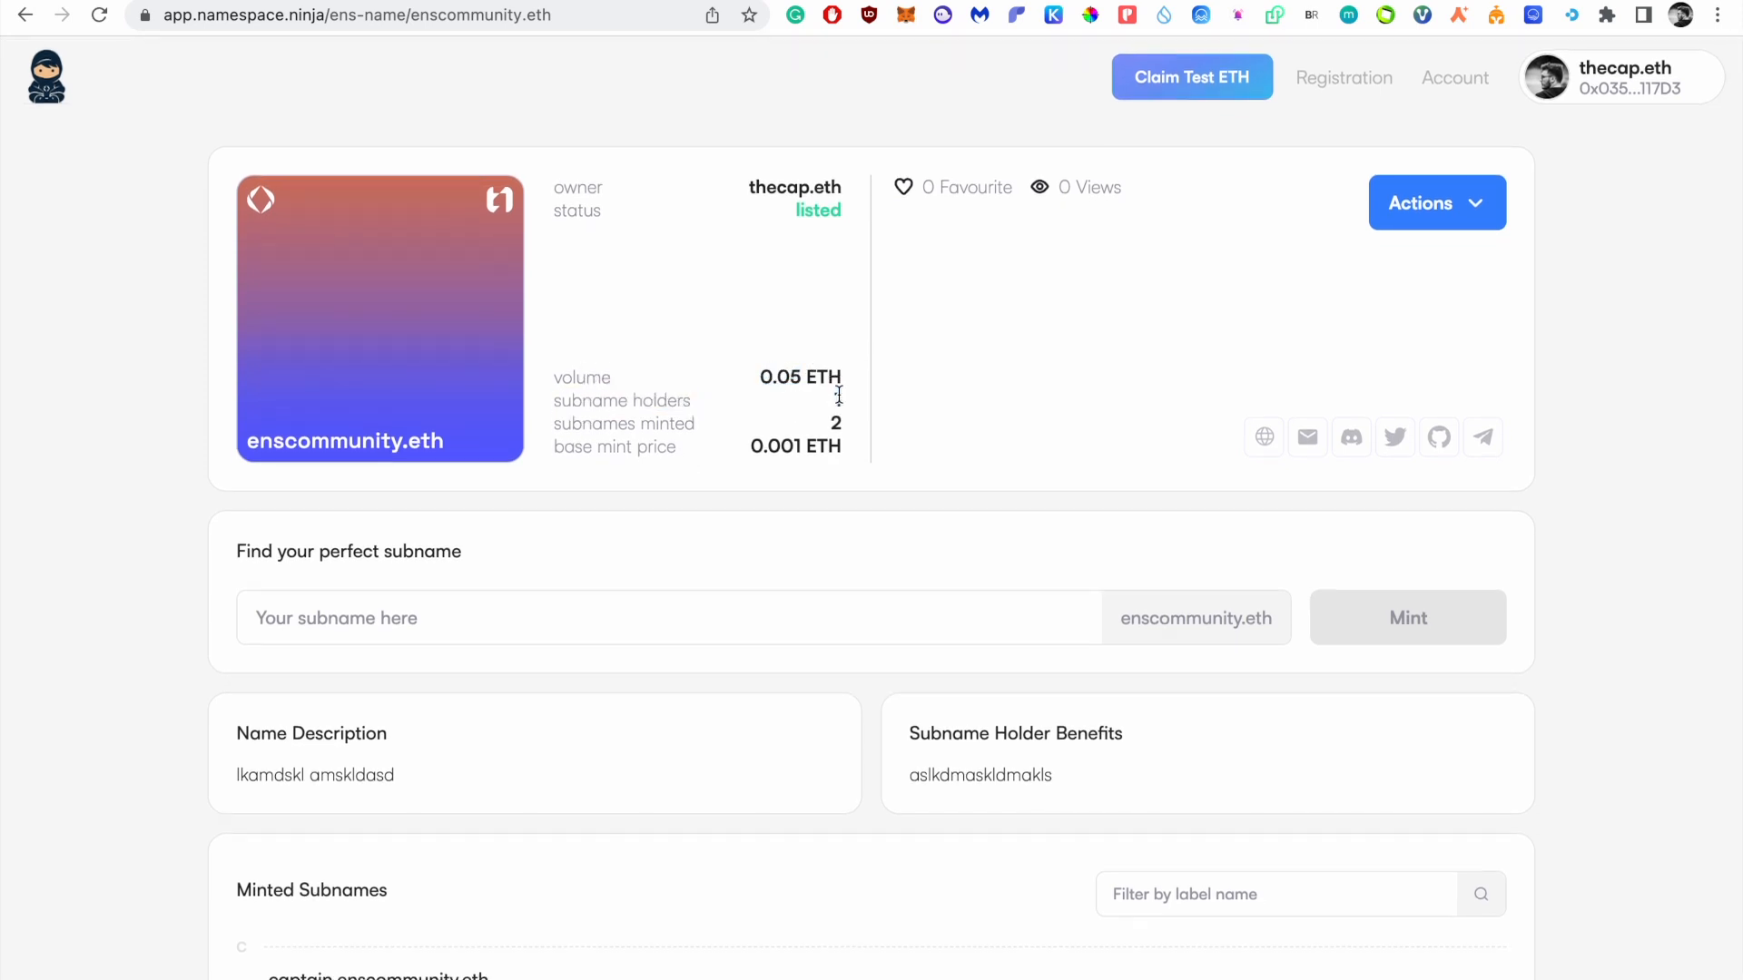
triple_click(611, 421)
click(853, 425)
triple_click(603, 444)
click(837, 447)
click(935, 461)
scroll(935, 461, up, 2)
Step: Return to the name registration page, open namespace.ninja in a new browser tab, and look through the homepage down to its footer links
click(1354, 78)
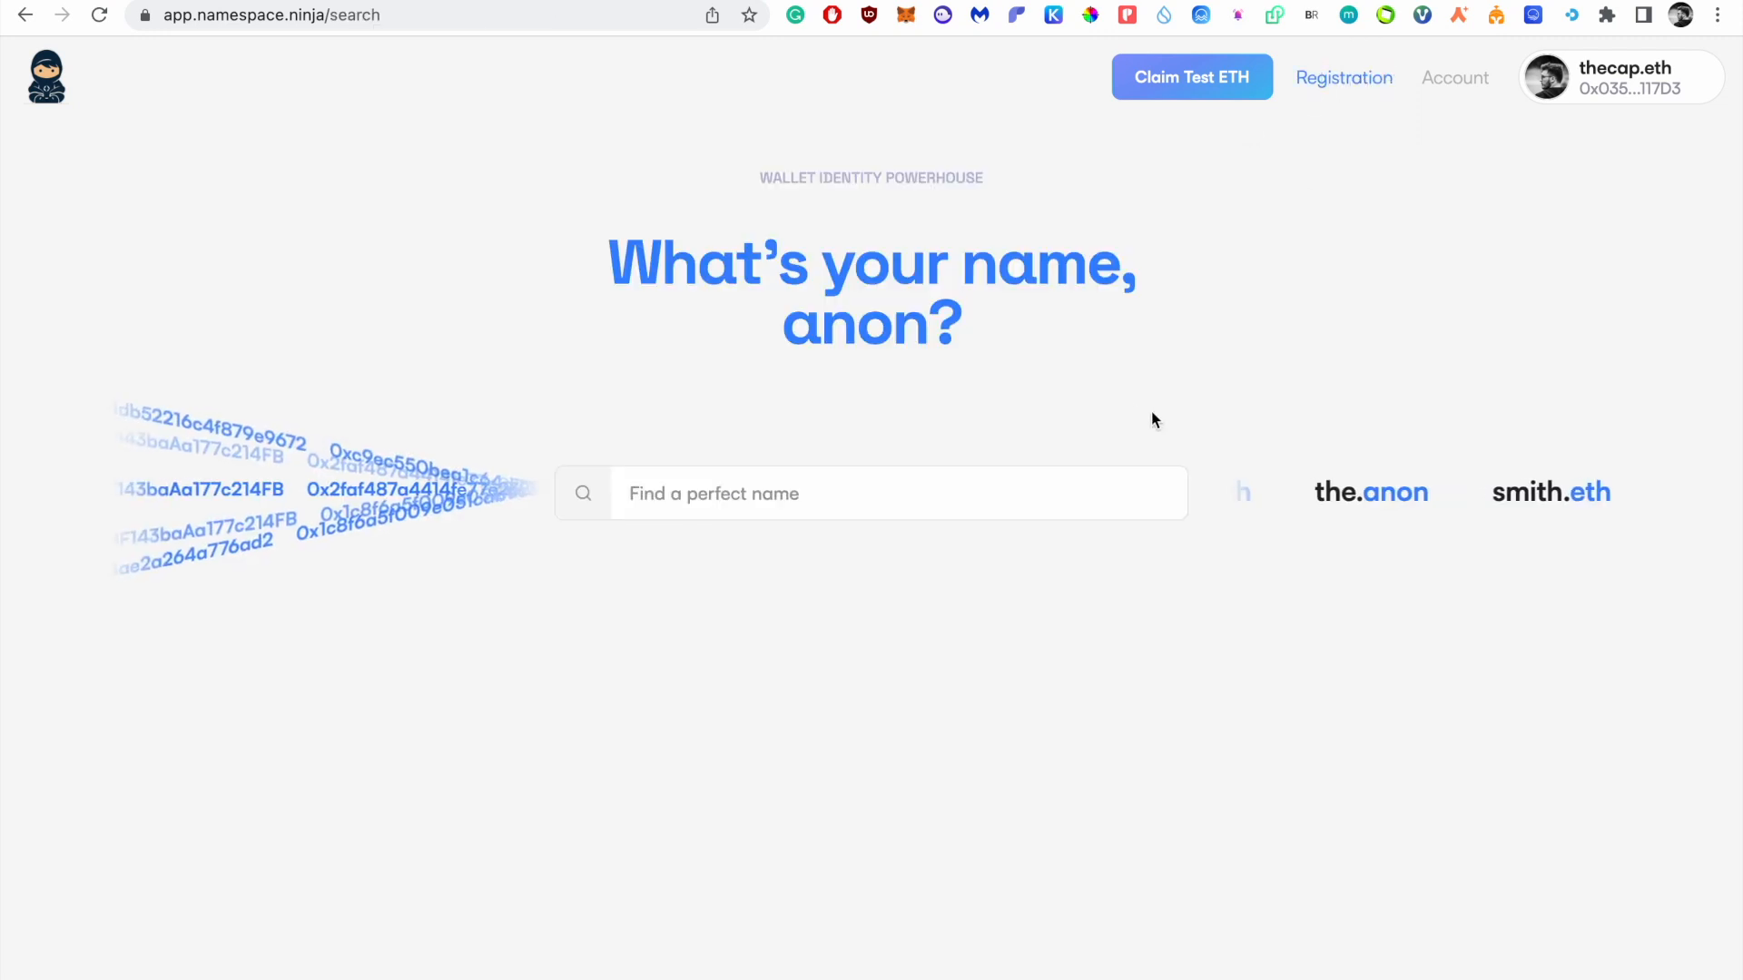
key(ctrl+t)
text(name)
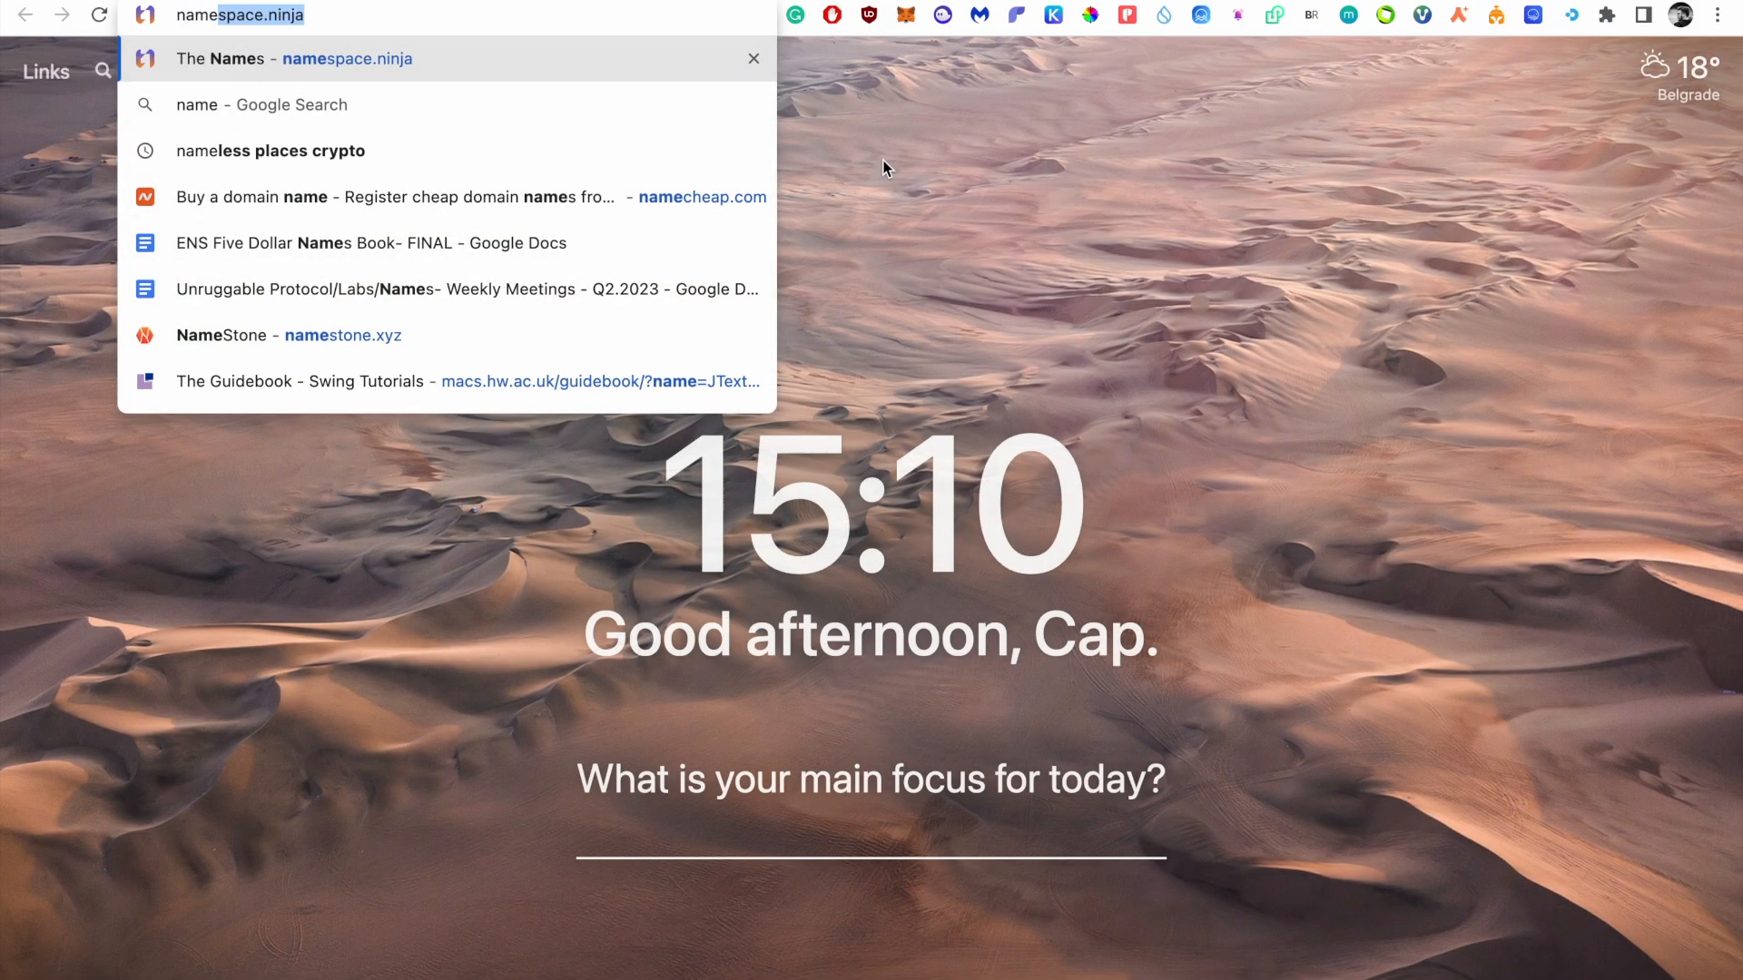
key(Return)
scroll(1123, 654, down, 20)
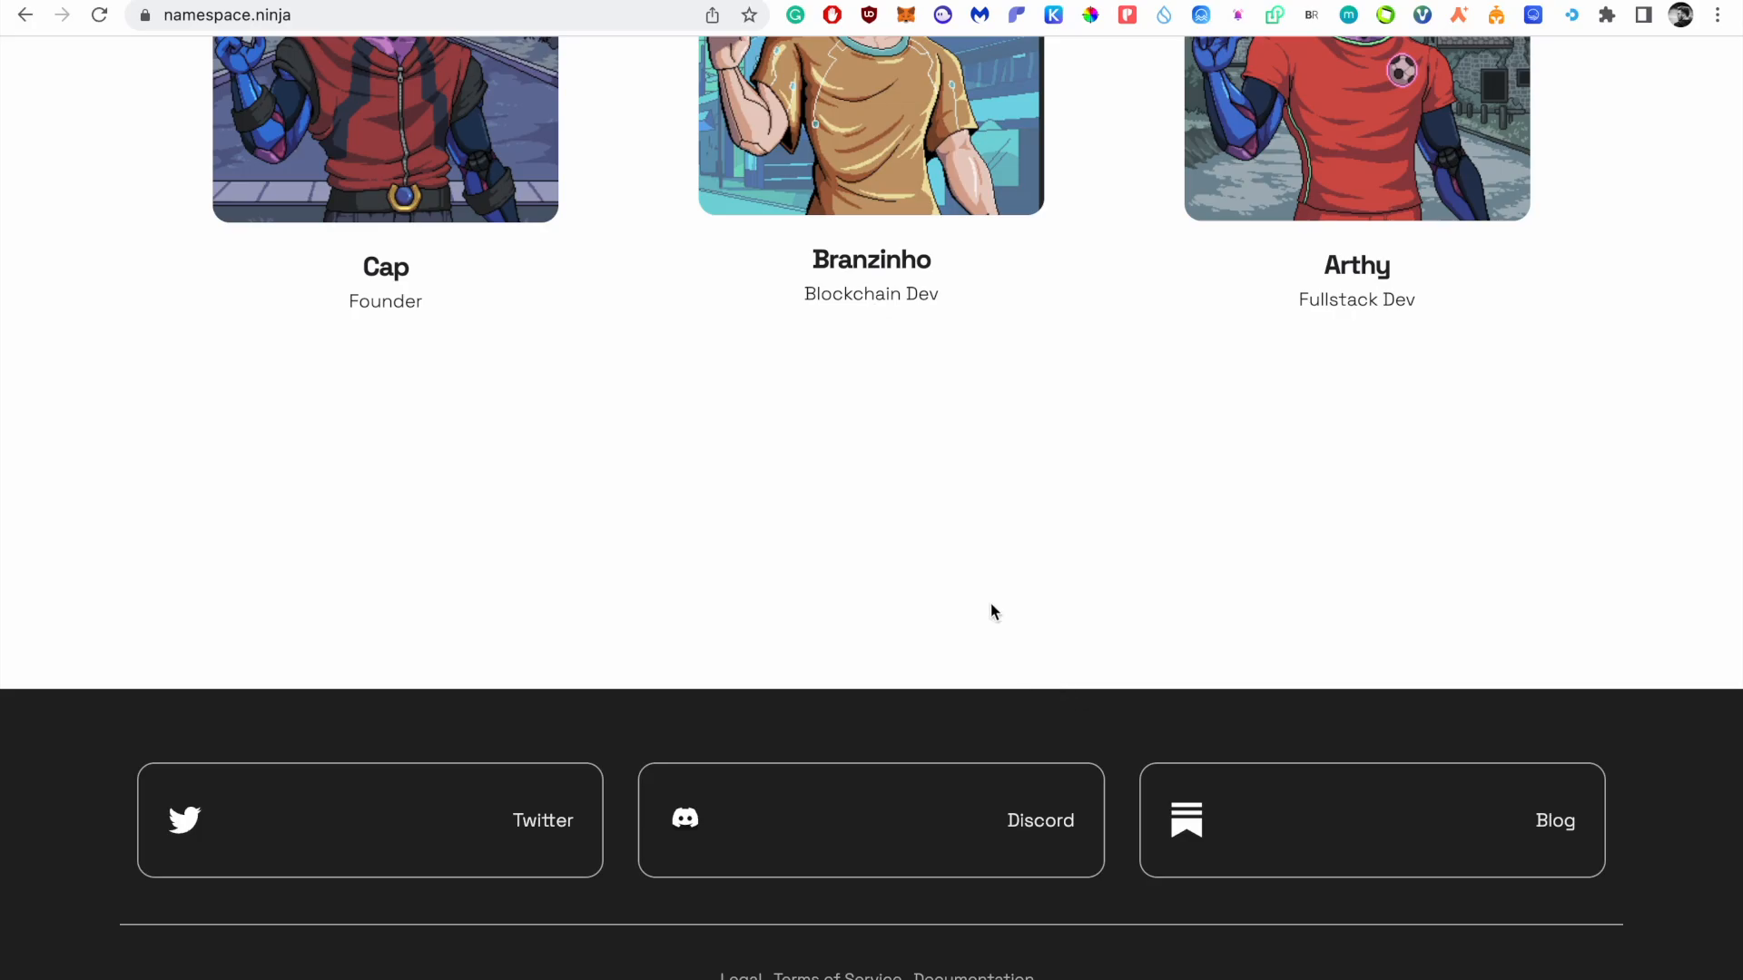
scroll(991, 605, up, 20)
click(1167, 166)
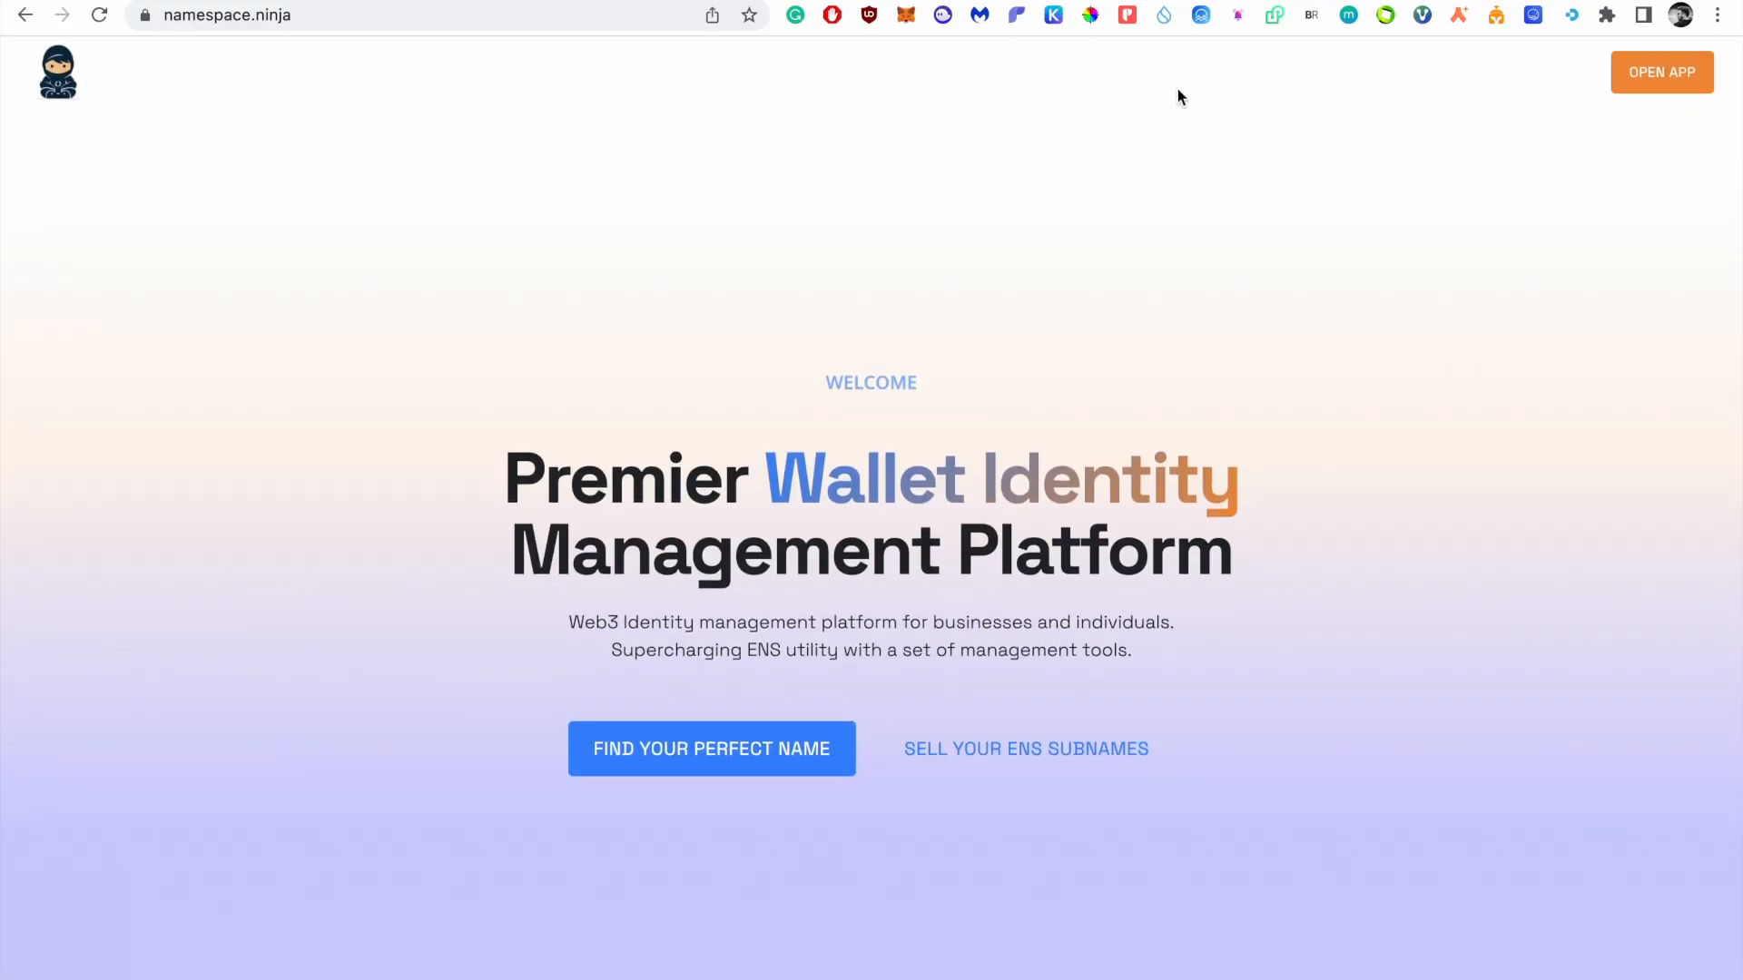